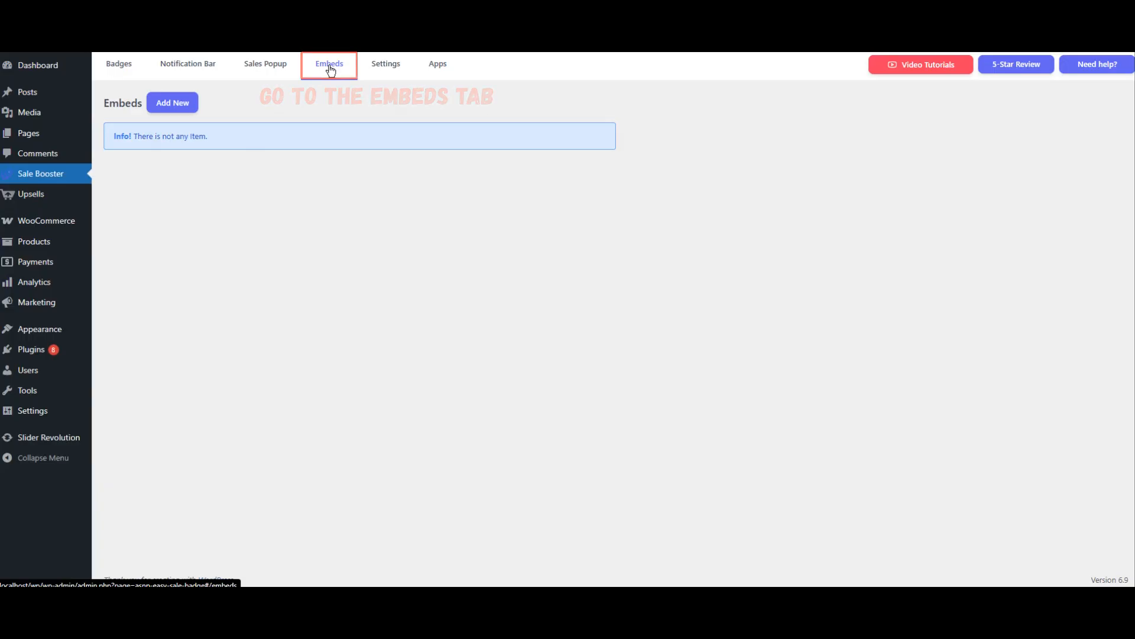
Add a new embed named Embed-CT-Christmas and choose Countdown Timer as its embed type
left_click(192, 110)
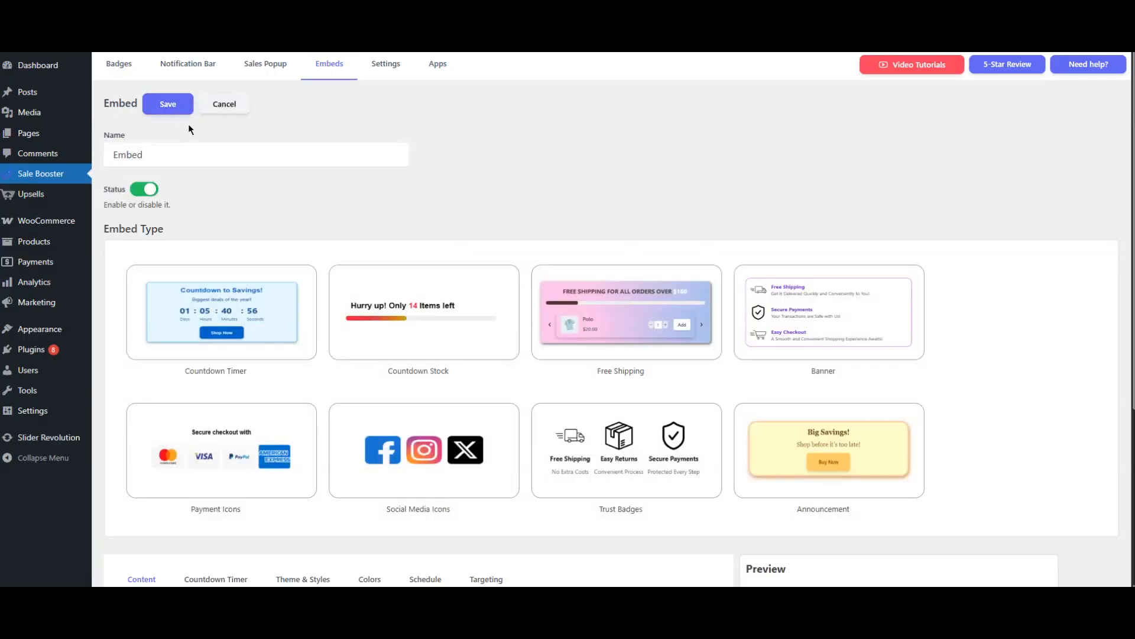
type("-CT-C")
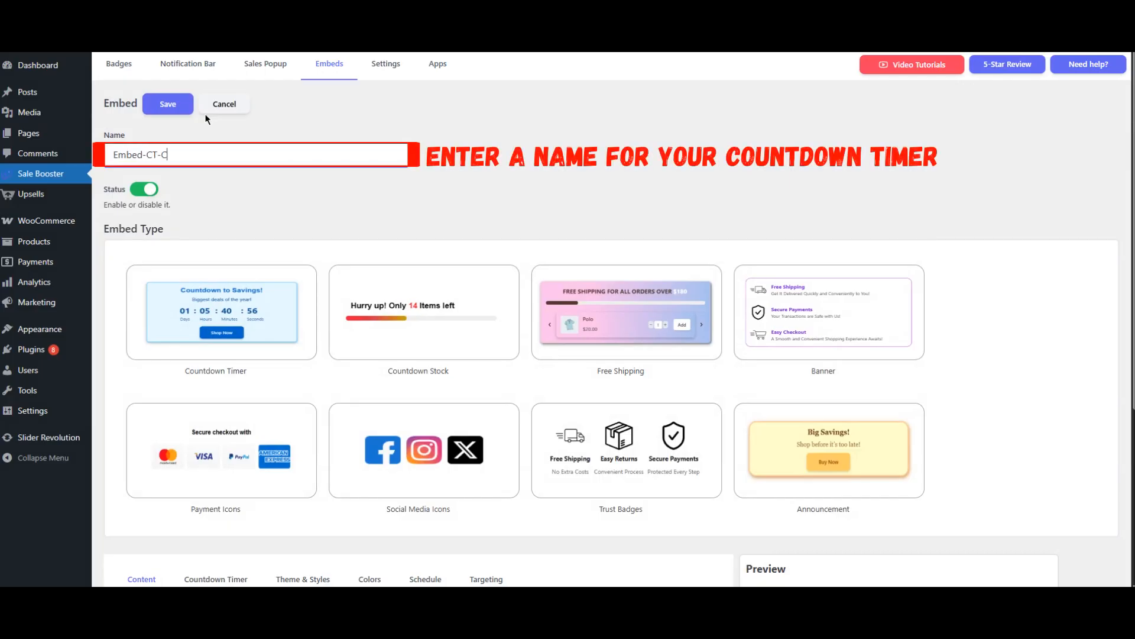
type("hristmas")
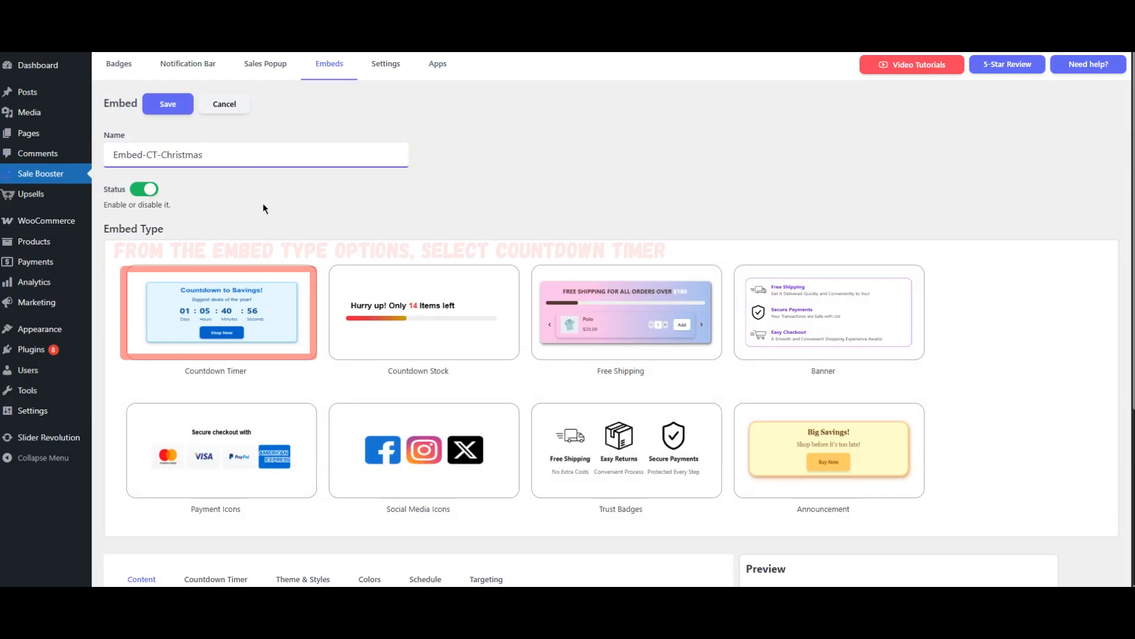
left_click(252, 346)
scroll(309, 378, "down", 5)
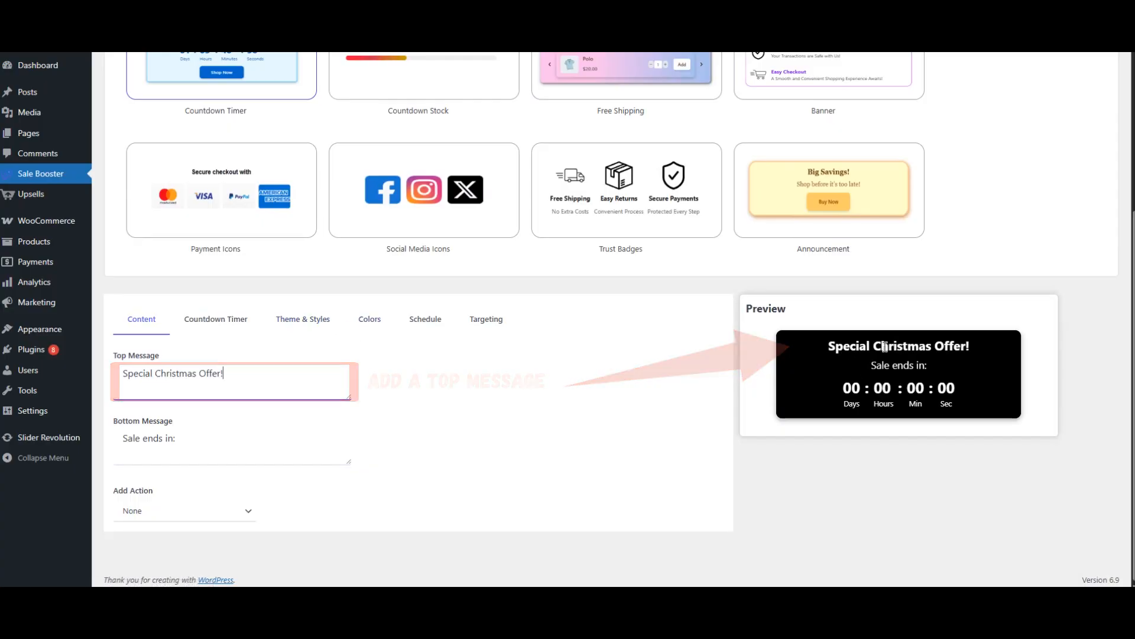
left_click(197, 449)
key("ctrl+a")
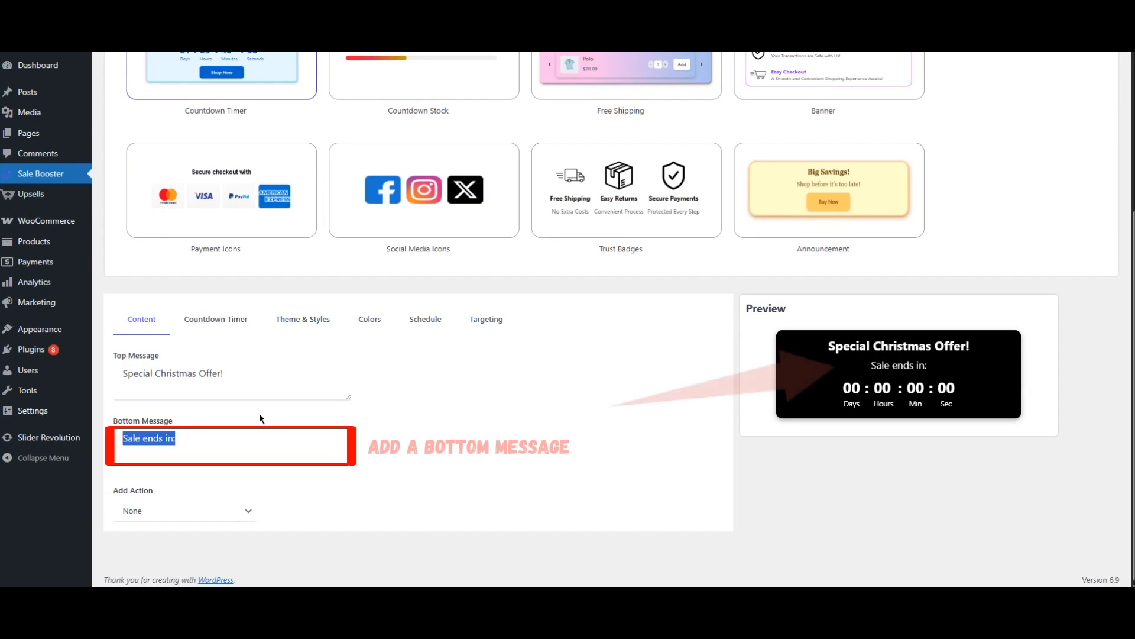
key("BackSpace")
key("ctrl+z")
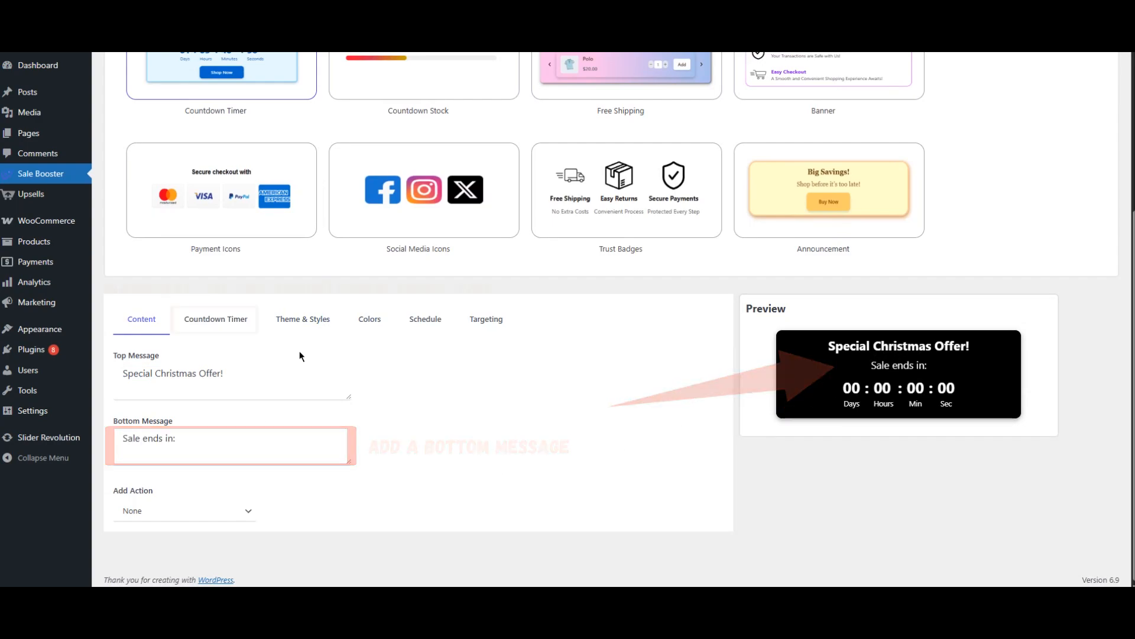
Set the countdown timer mode to Till End Date
left_click(209, 322)
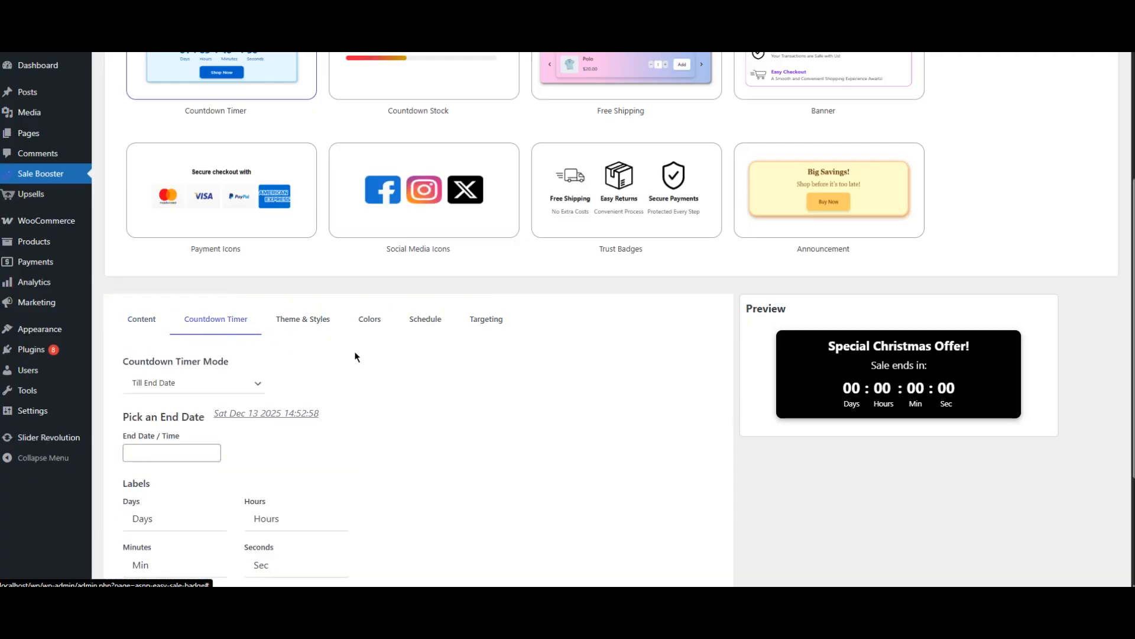
scroll(355, 357, "down", 3)
left_click(198, 206)
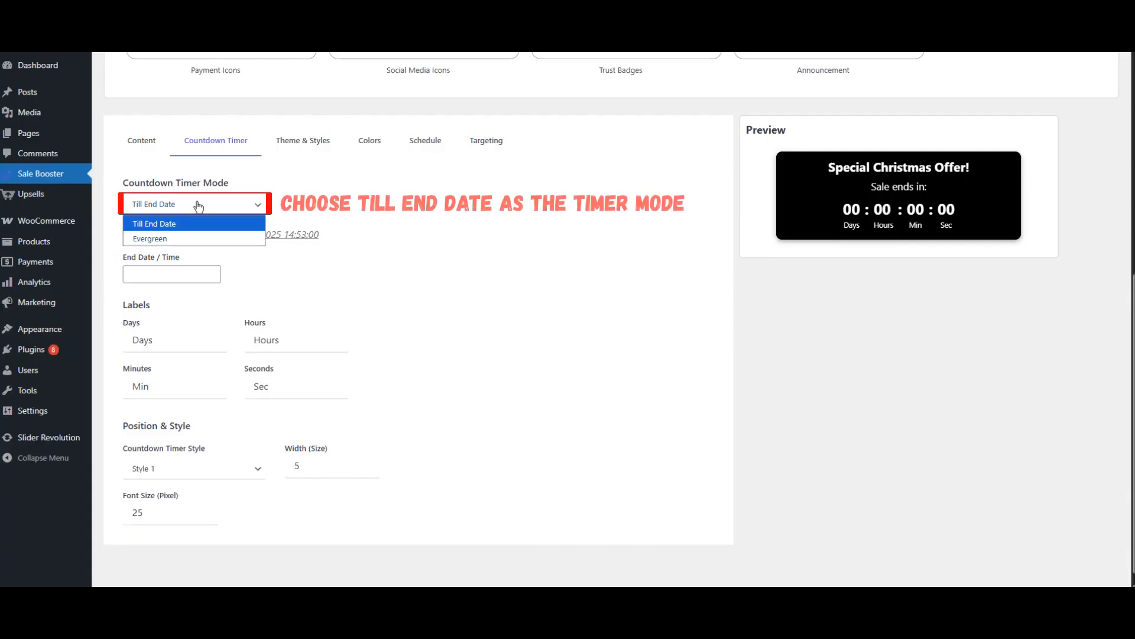
left_click(154, 224)
left_click(197, 276)
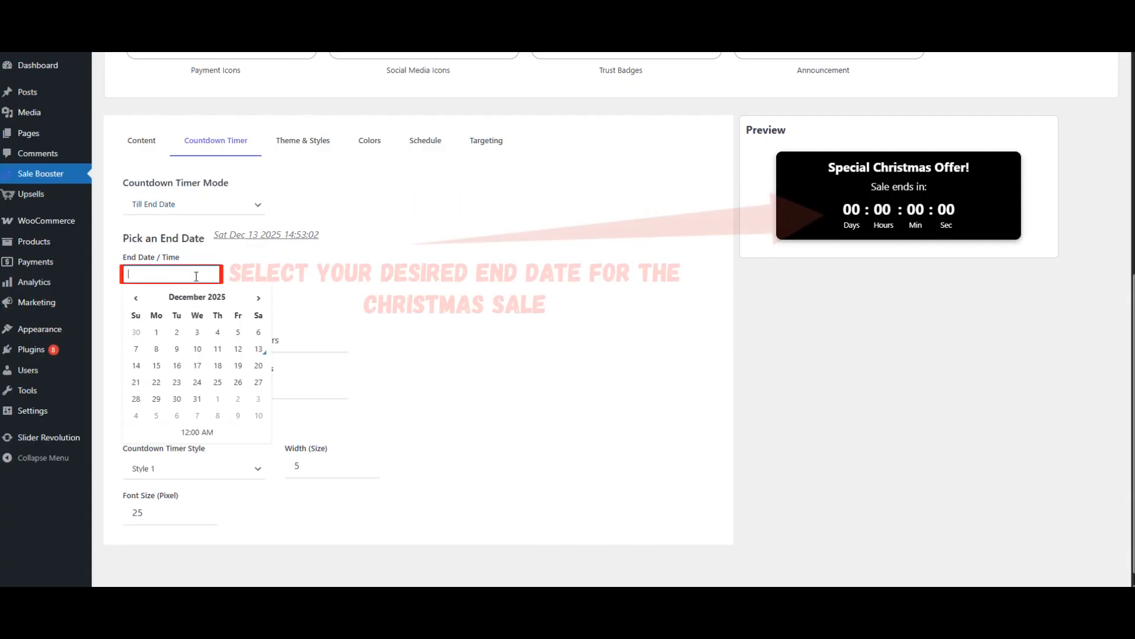
left_click(196, 400)
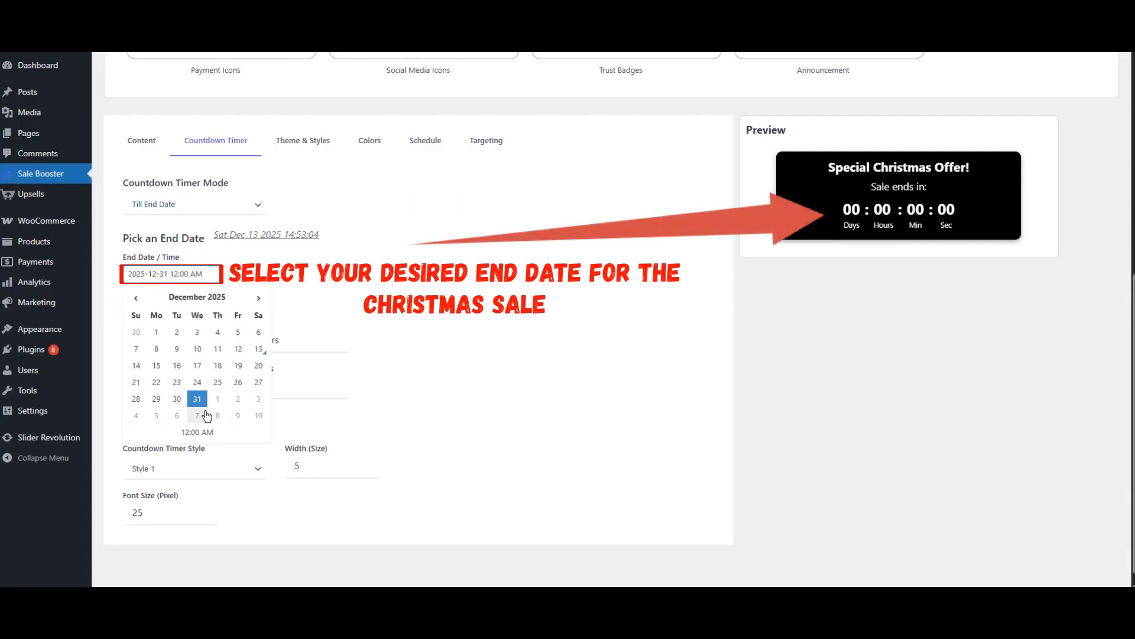
left_click(197, 431)
left_click(221, 352)
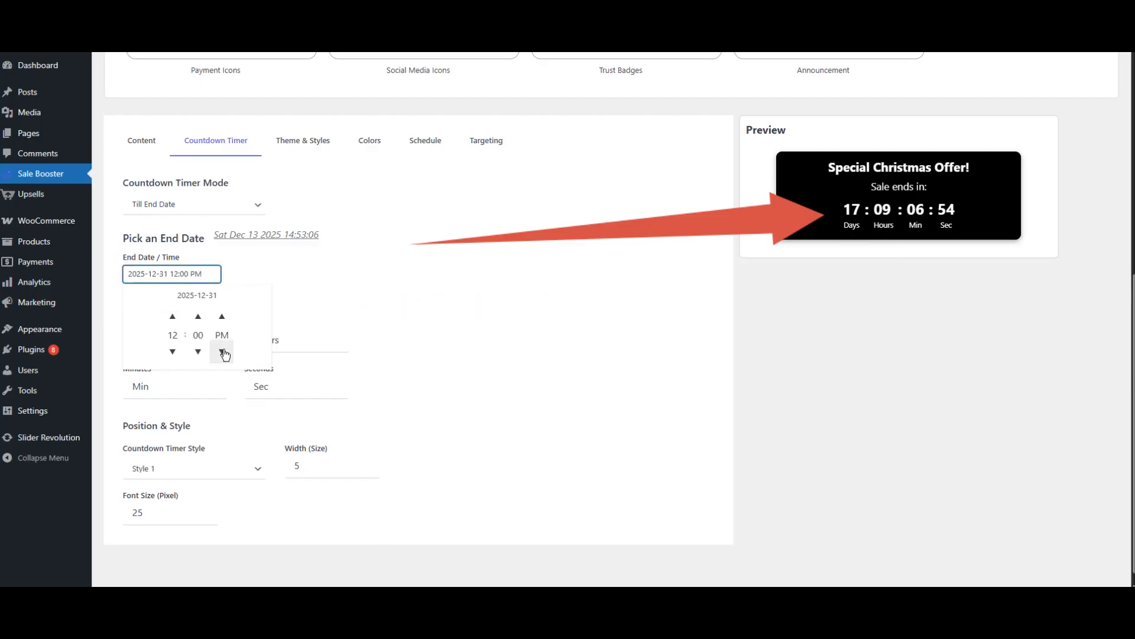
left_click(464, 269)
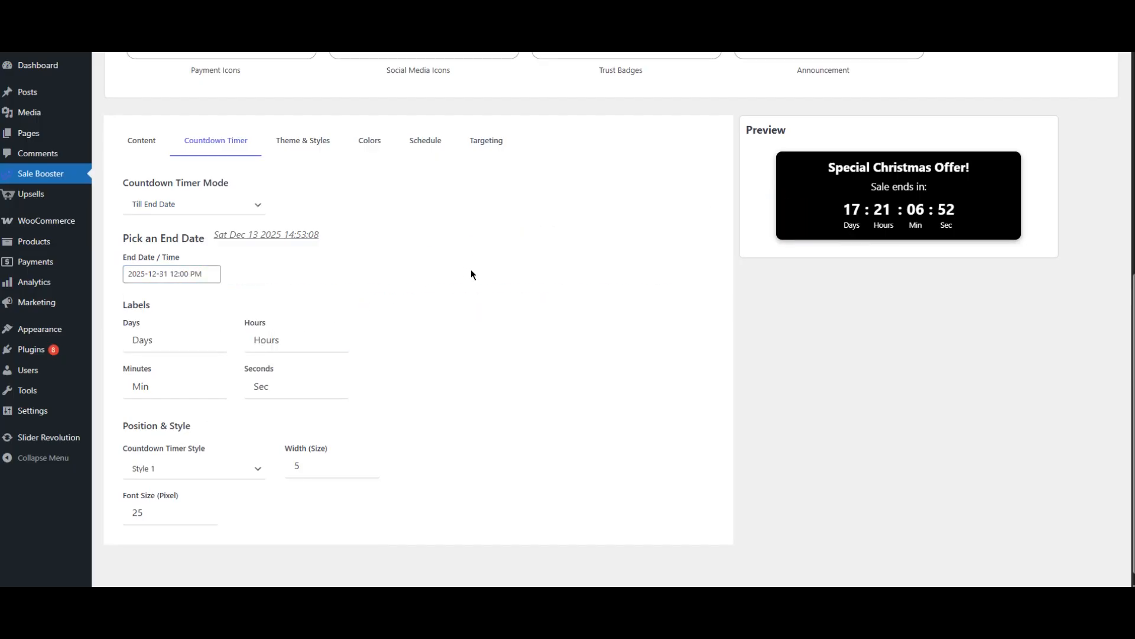
Try out other width and font size values for the countdown timer, returning them to 5 and 25 pixels
left_click(366, 462)
left_click(366, 462)
left_click(366, 469)
left_click(366, 469)
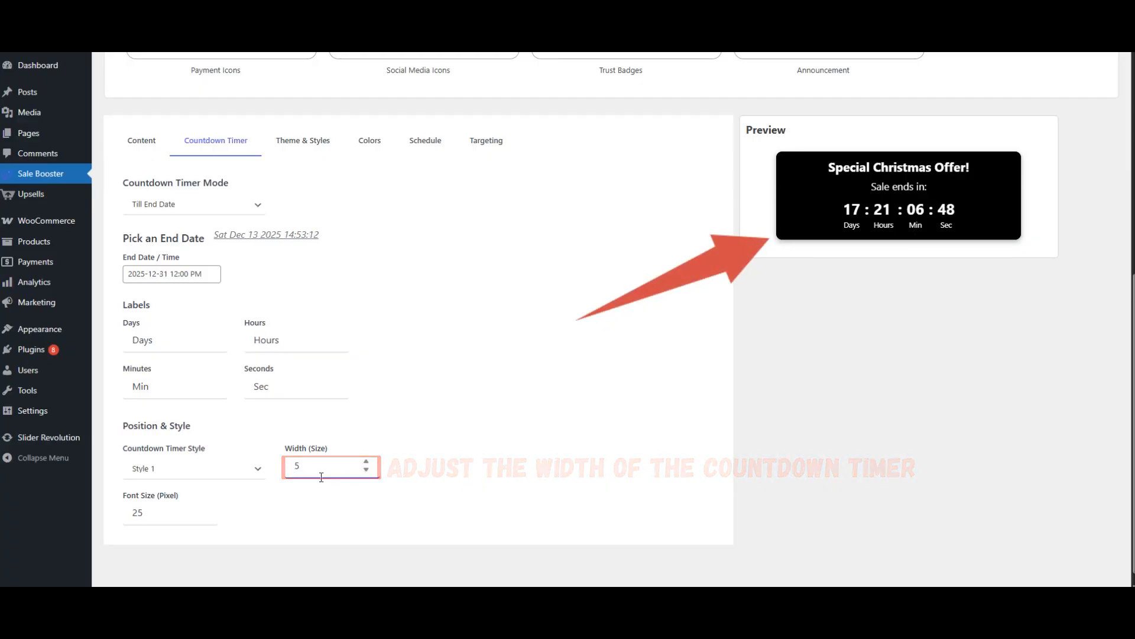
left_click(204, 507)
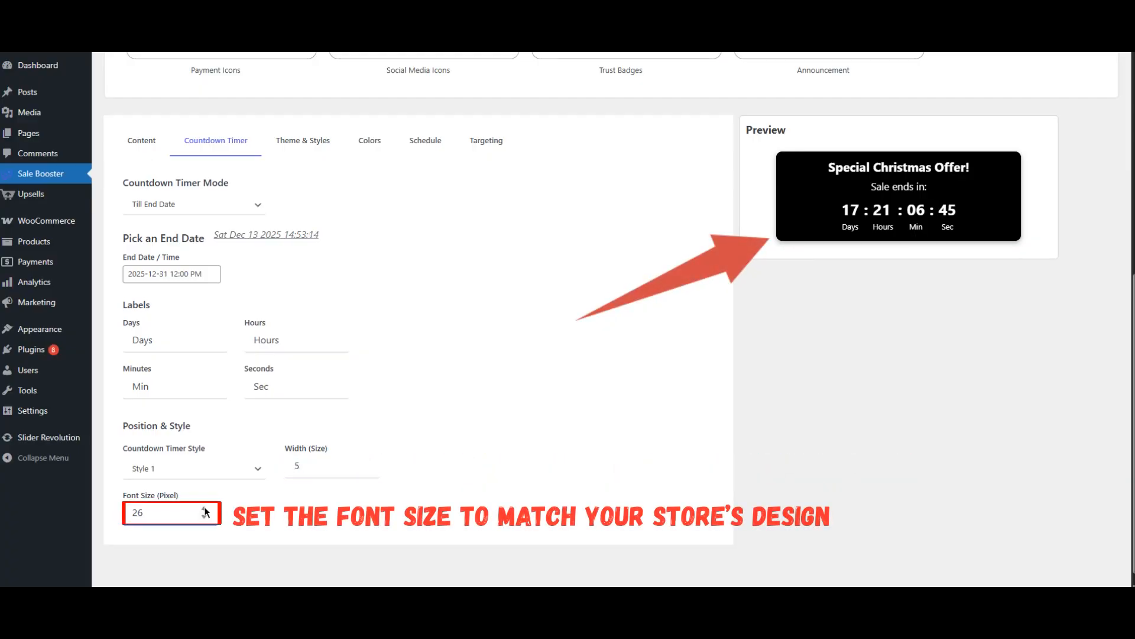
left_click(204, 516)
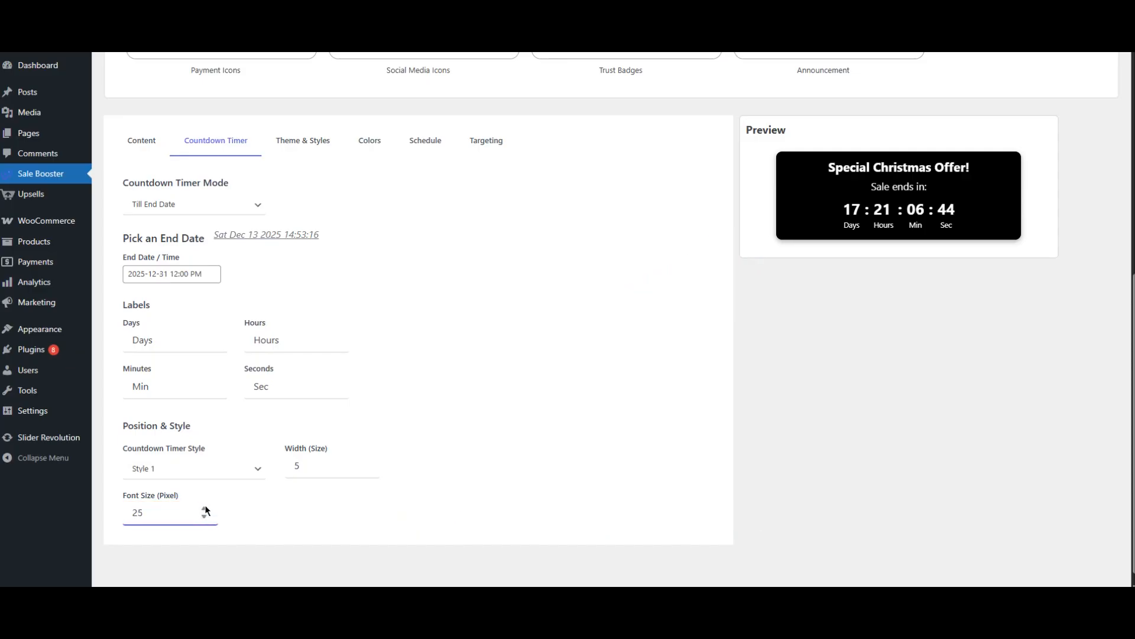
Compare the two Christmas background images on the countdown timer and apply the red one
left_click(302, 148)
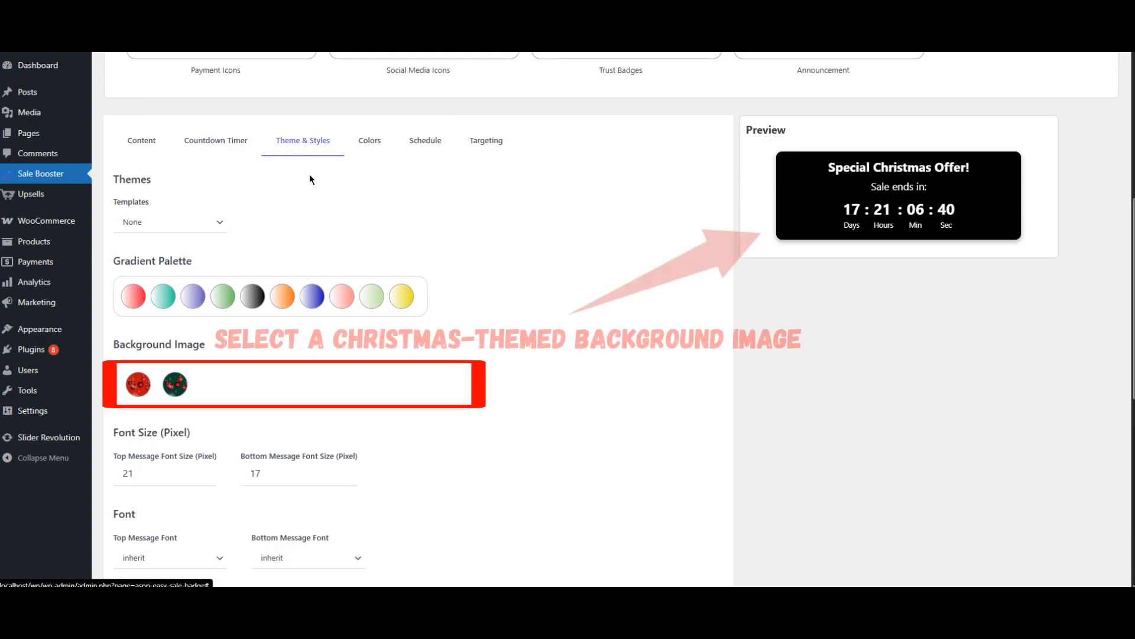
left_click(139, 391)
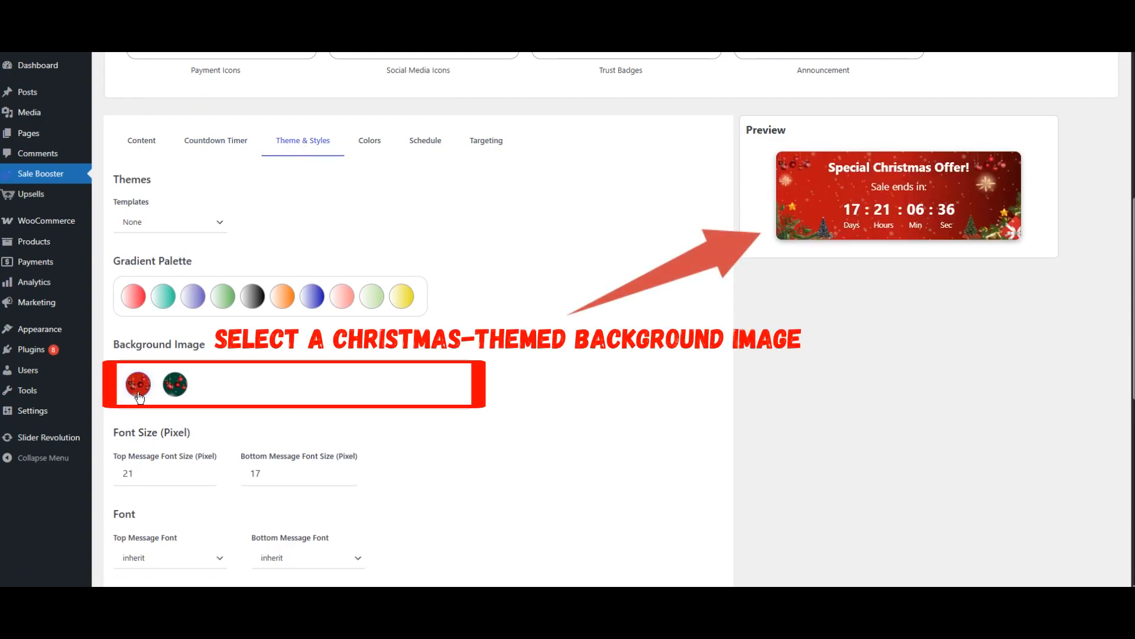
left_click(175, 388)
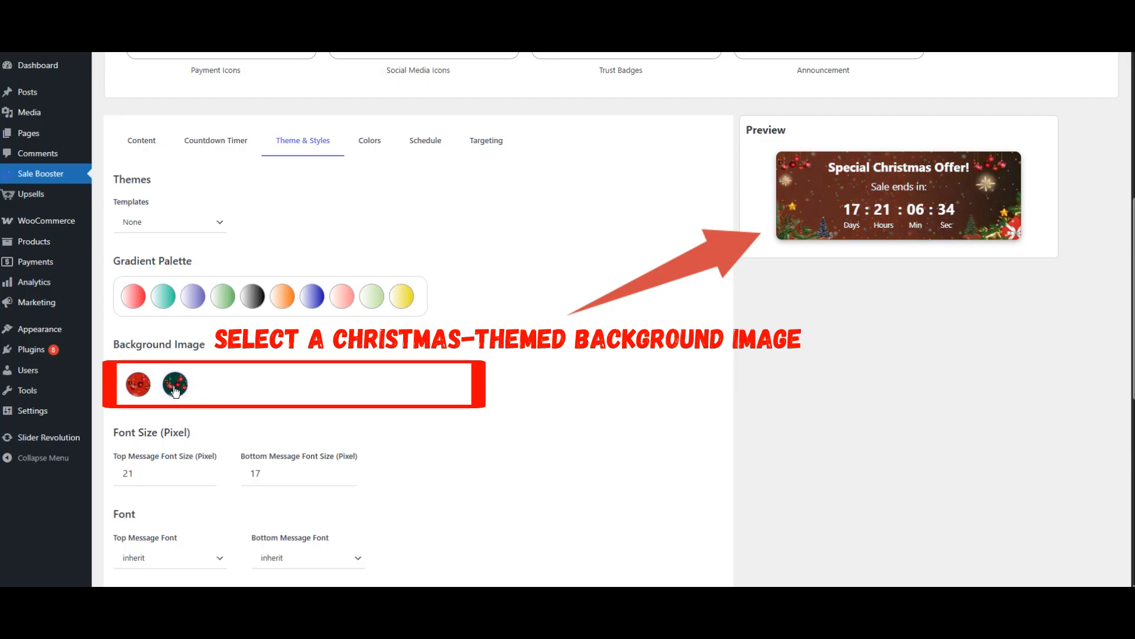
left_click(138, 386)
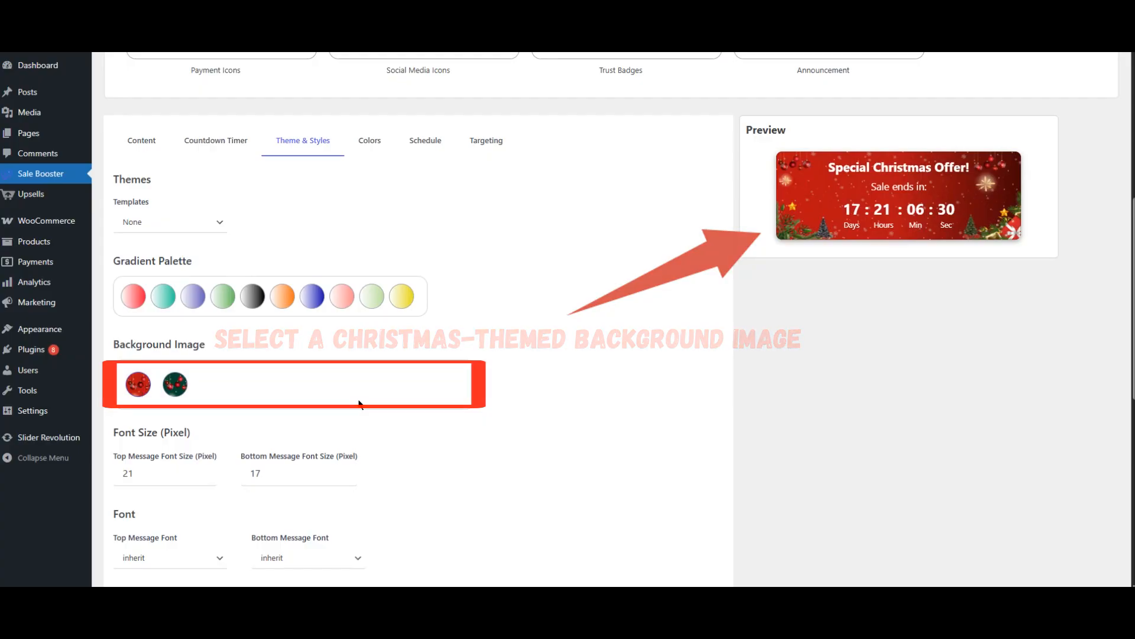
Set the countdown timer's desktop width to 85 percent and its shadow to 2
scroll(570, 378, "down", 2)
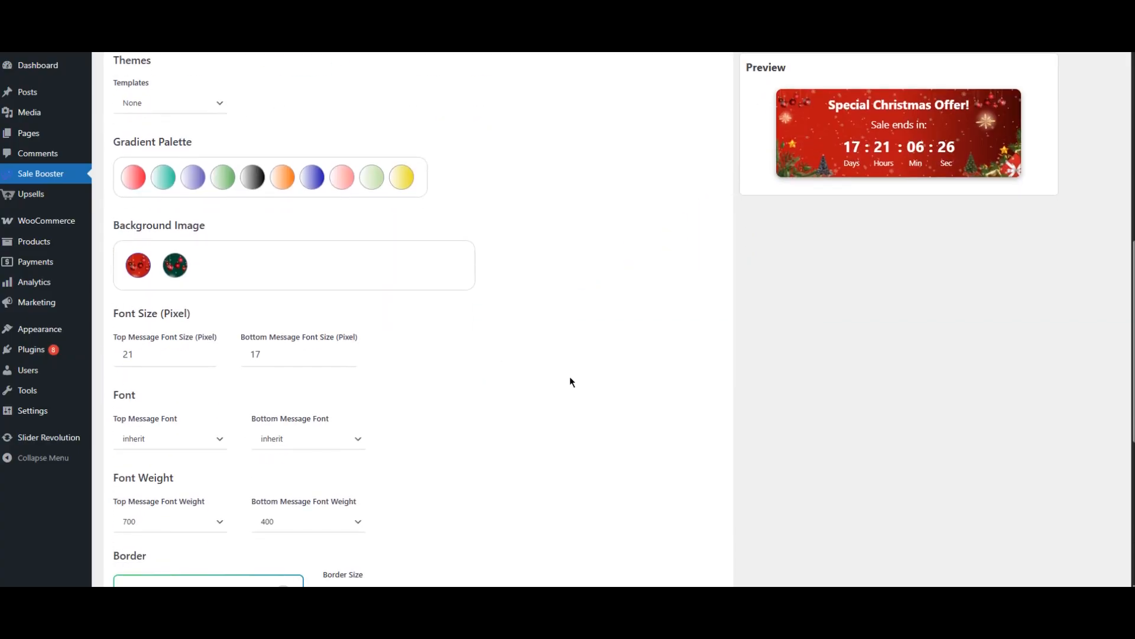
scroll(571, 382, "down", 6)
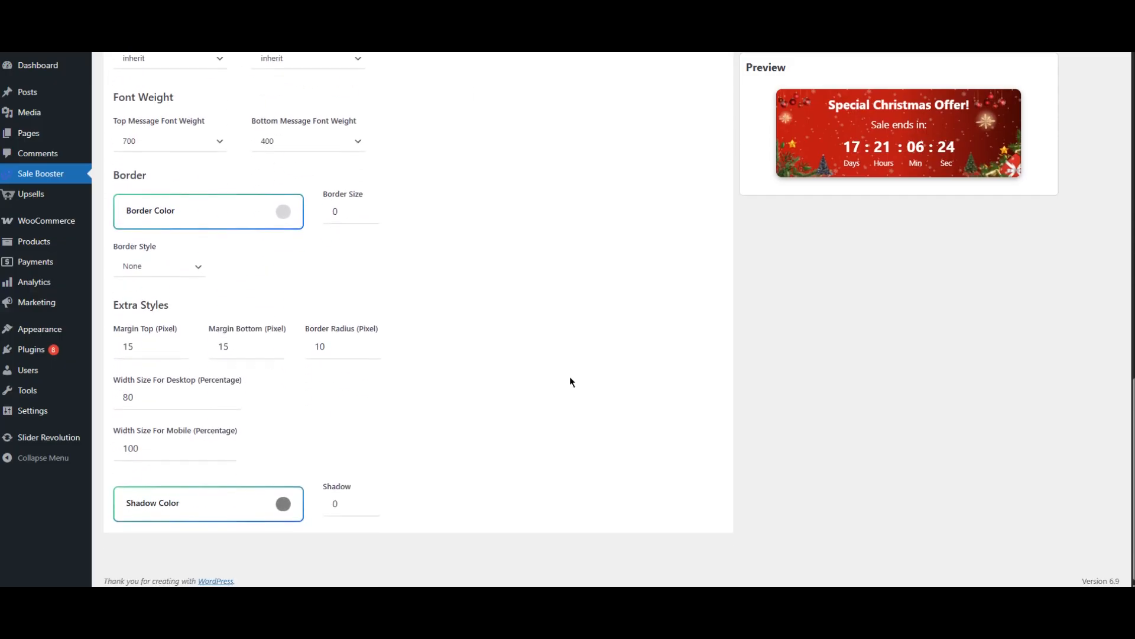
left_click(229, 393)
left_click(229, 393)
left_click(229, 392)
left_click(229, 393)
left_click(229, 393)
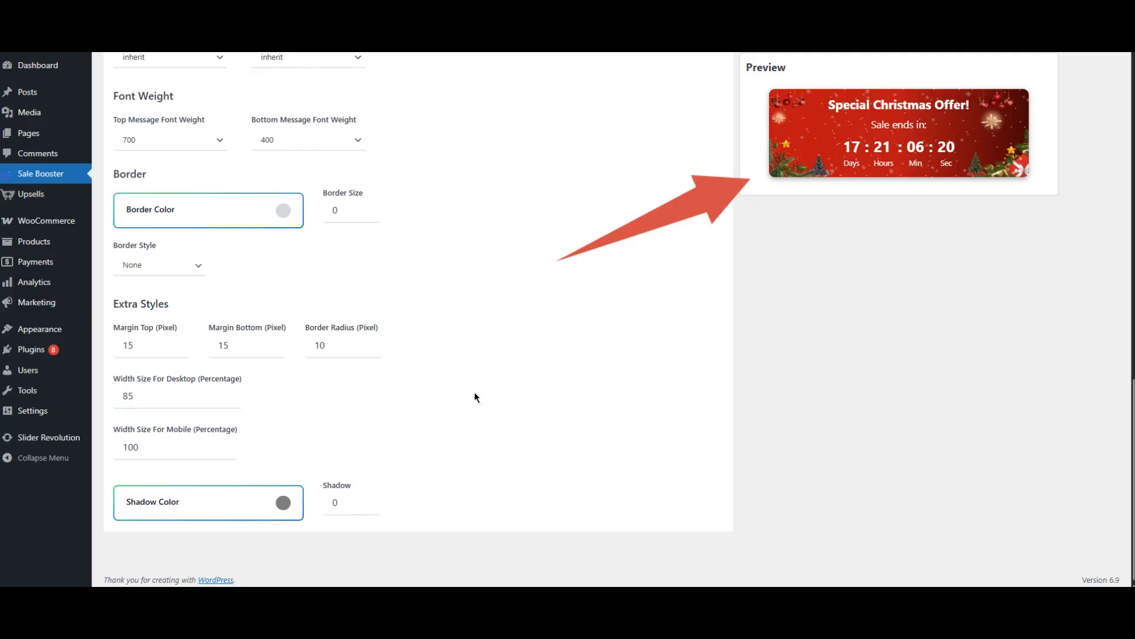
left_click(366, 499)
left_click(366, 499)
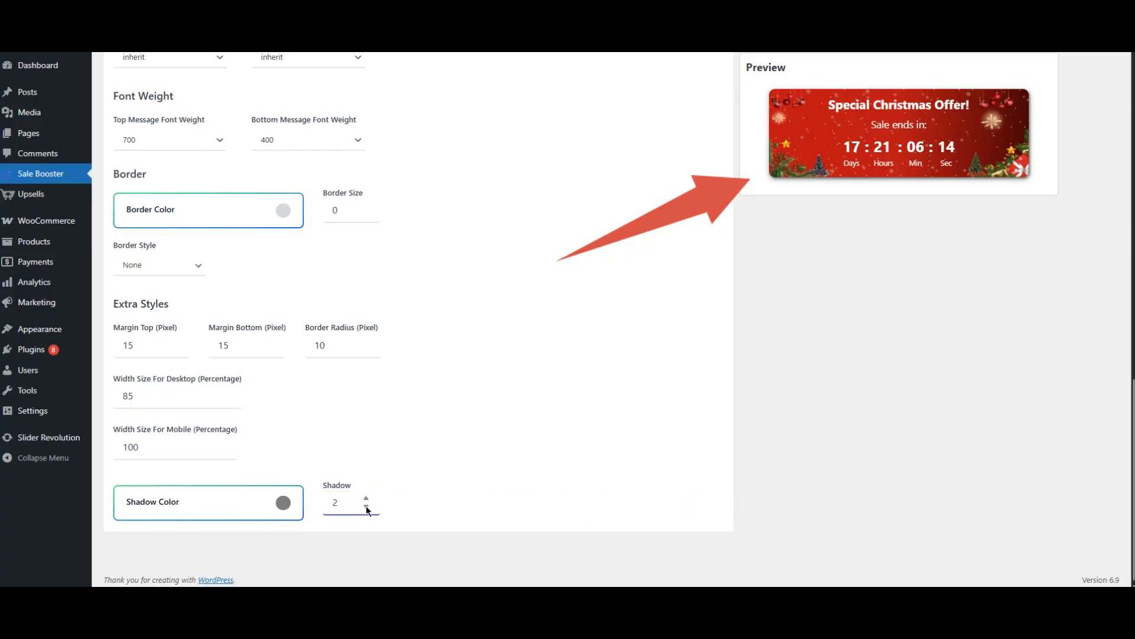
Target the countdown timer at discounted products by setting the product rule to Is on sale with Yes
scroll(527, 447, "up", 10)
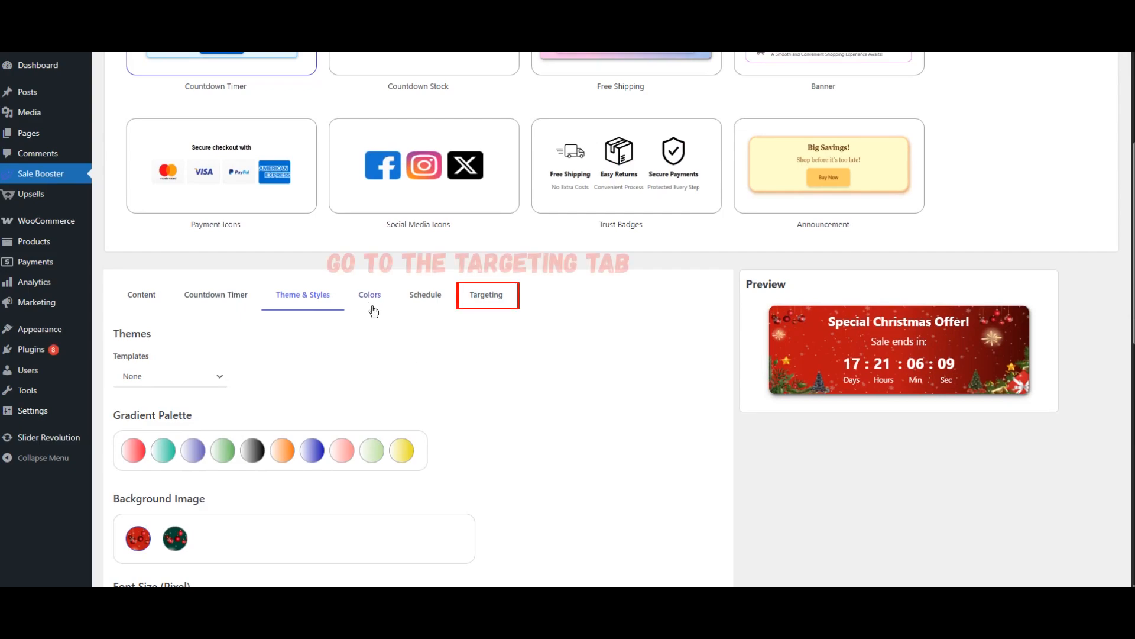
left_click(496, 303)
scroll(563, 338, "down", 2)
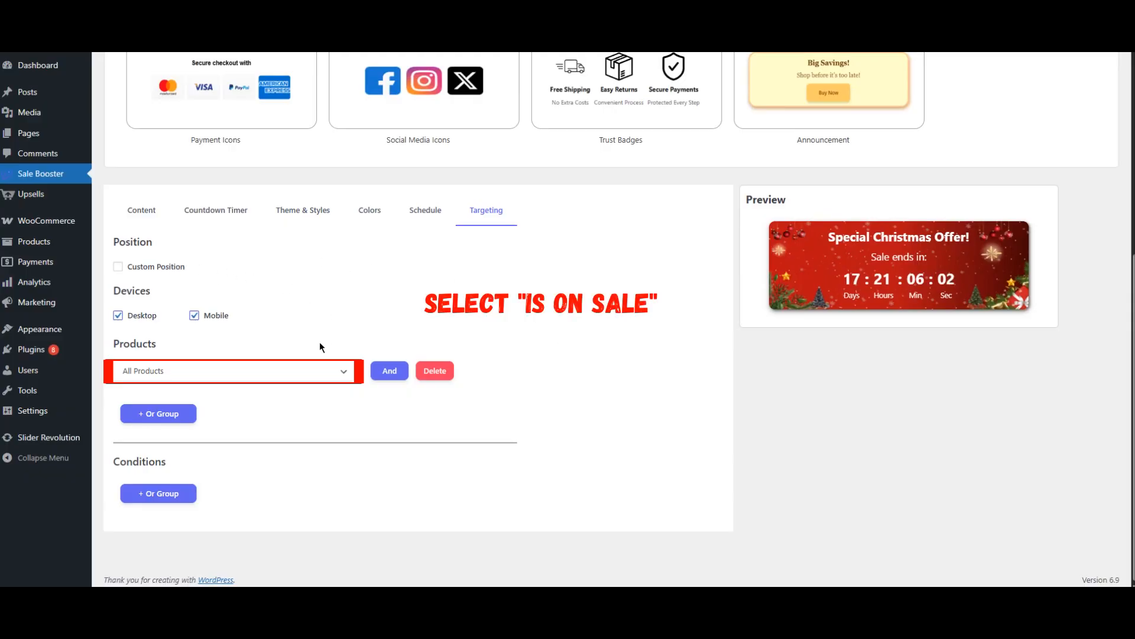
left_click(277, 382)
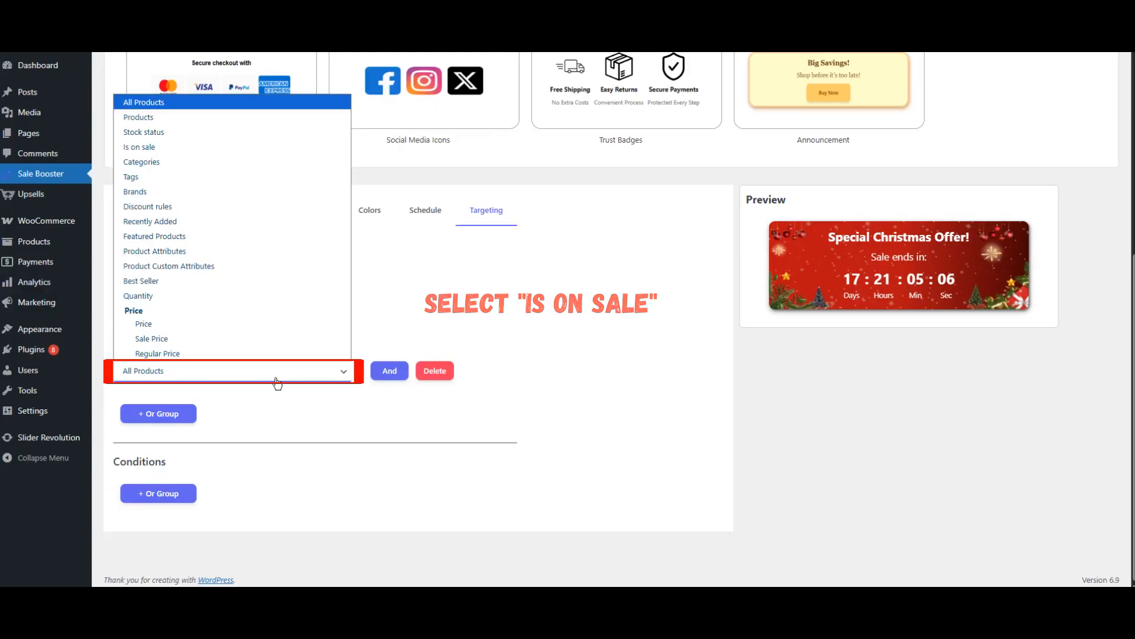
left_click(155, 148)
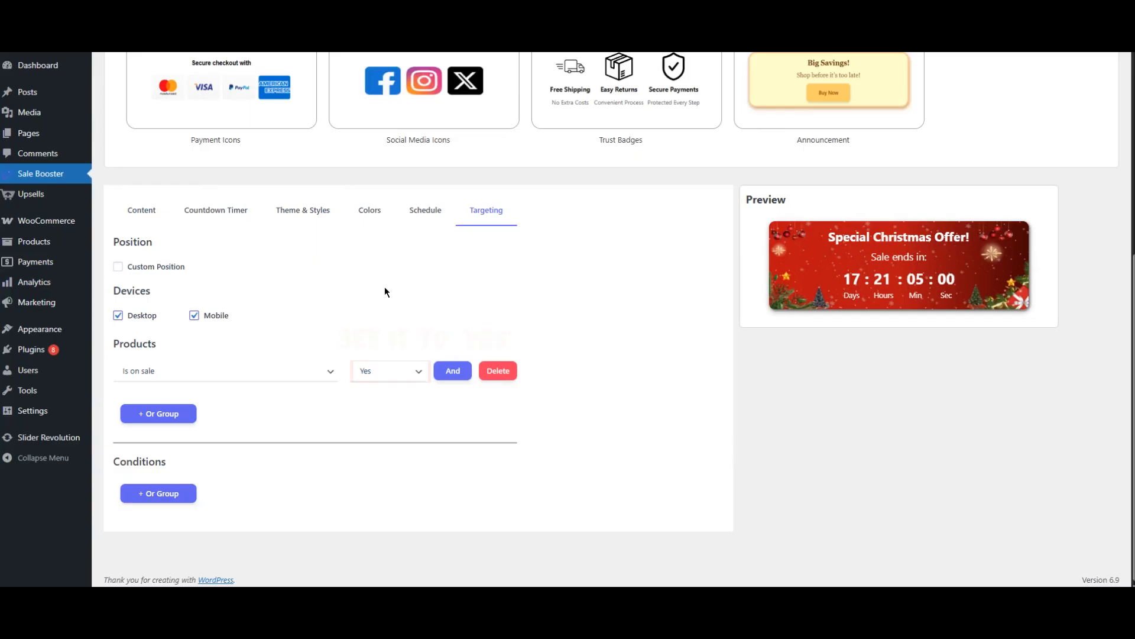
Save the Christmas countdown timer embed
scroll(385, 289, "up", 5)
scroll(385, 287, "up", 2)
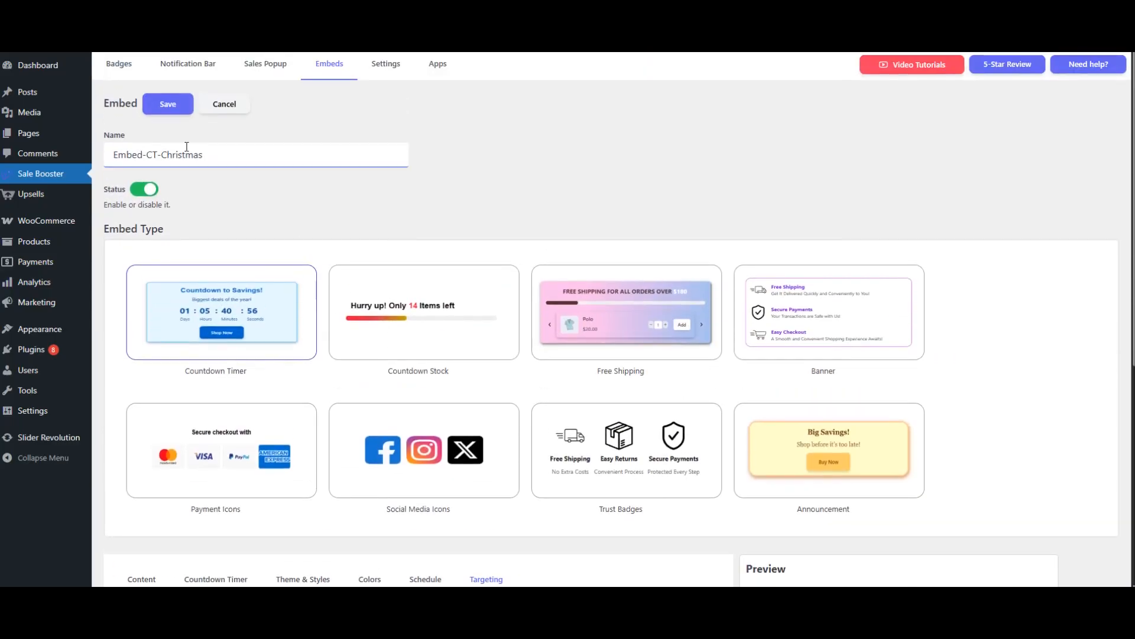
left_click(173, 110)
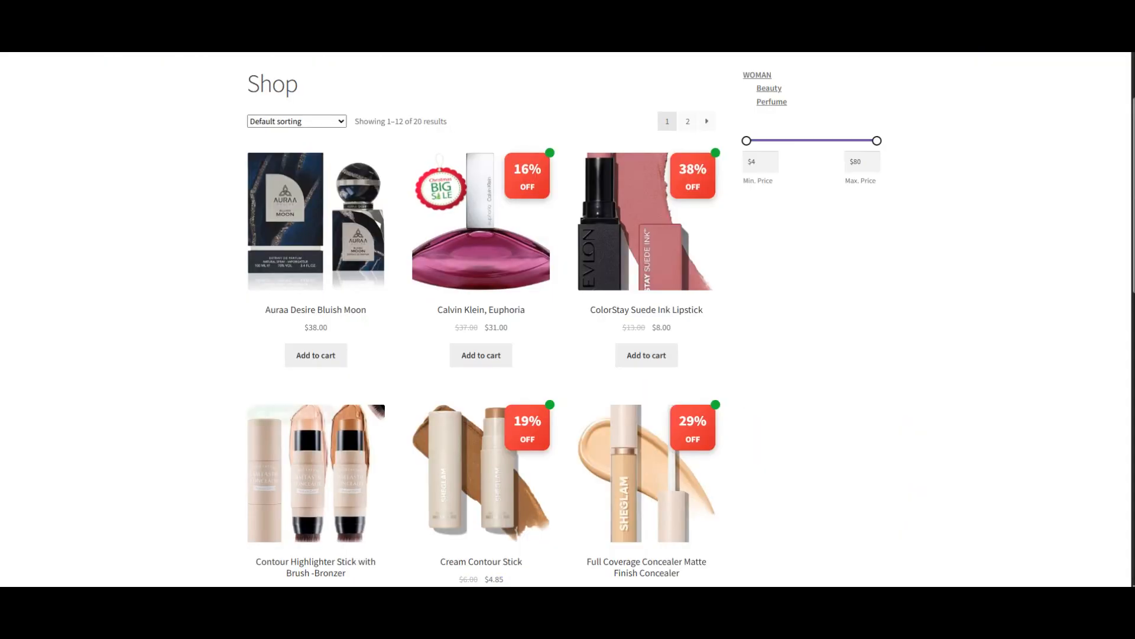
Browse the storefront shop and open the Cream Contour Stick product page to check the countdown timer
scroll(653, 311, "down", 3)
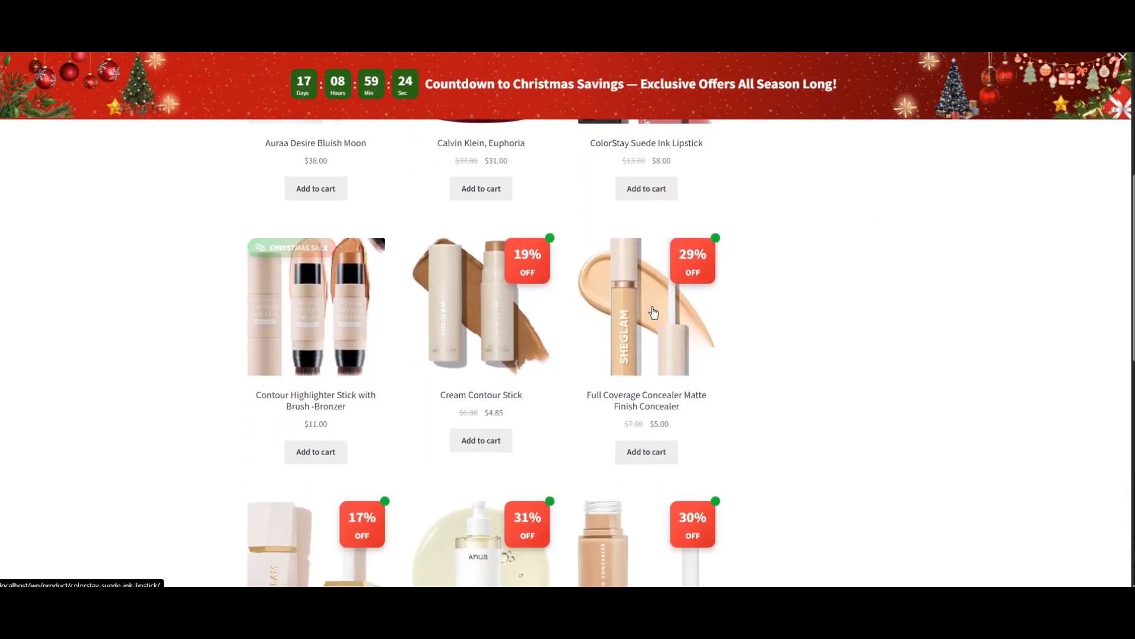
left_click(482, 337)
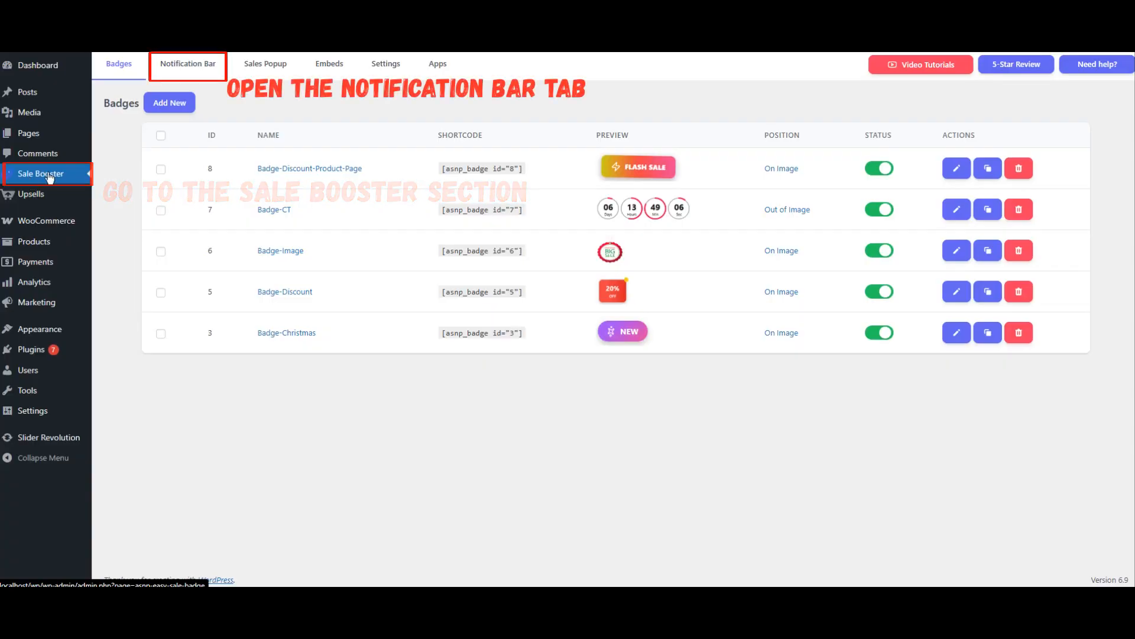
Add a new notification bar named Bar-Christmas using the Countdown Timer Bar 2 template
left_click(187, 81)
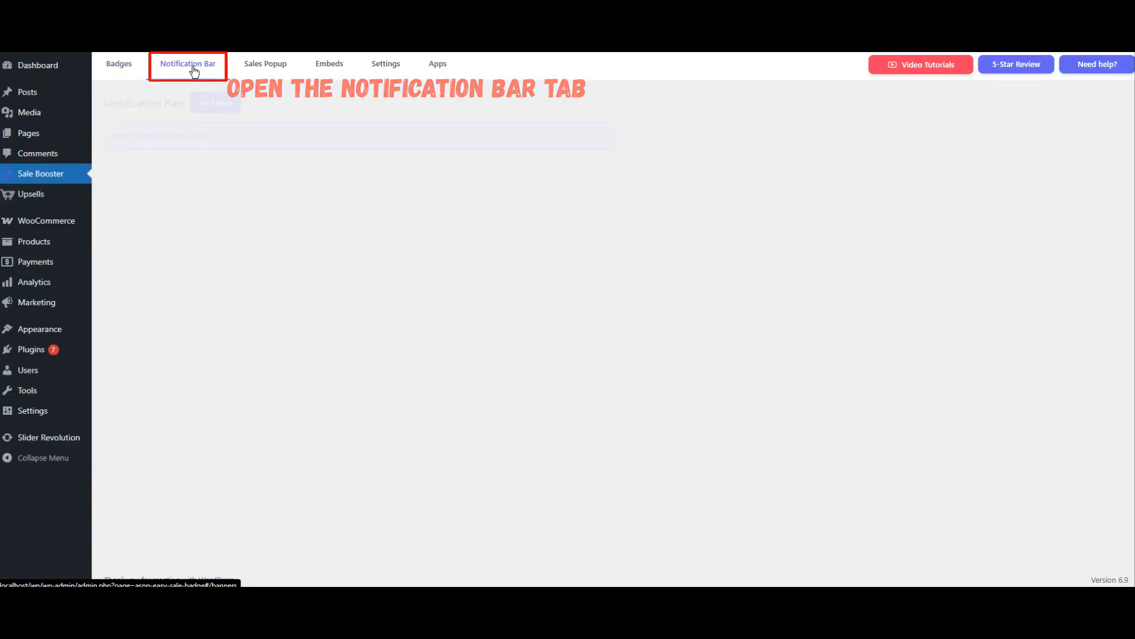
left_click(217, 103)
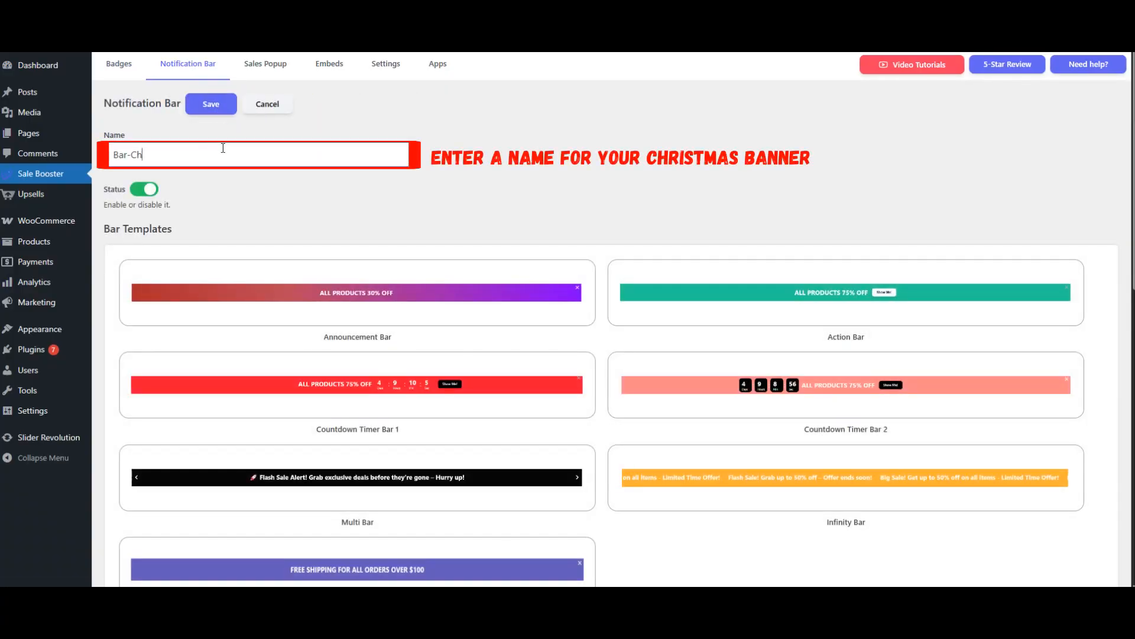
type("-Christmas")
scroll(354, 224, "down", 4)
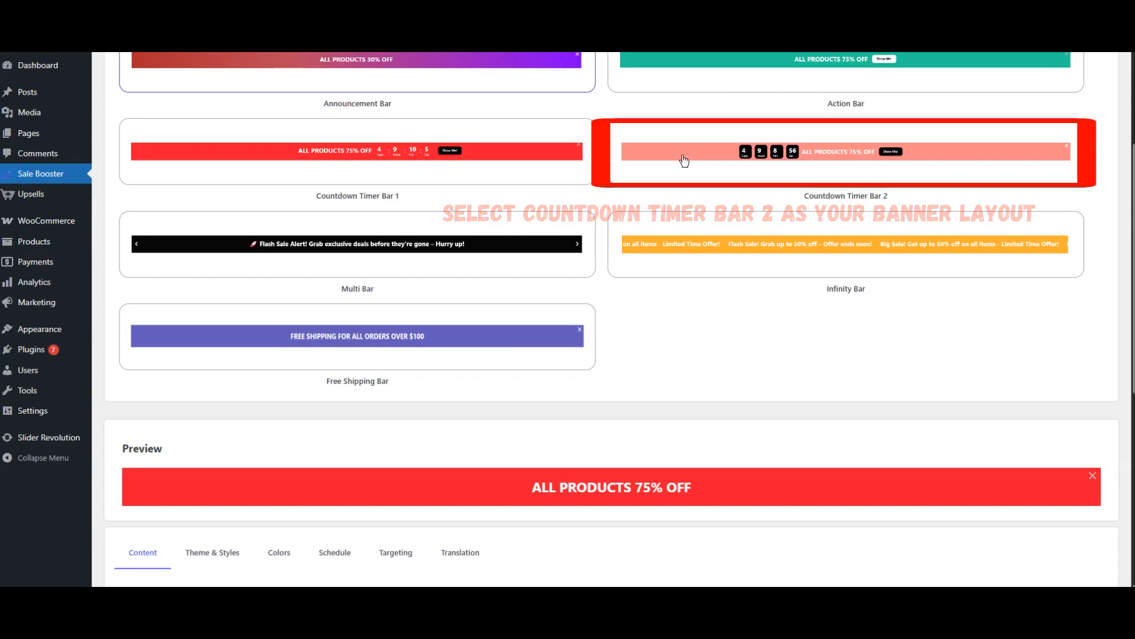
left_click(686, 160)
scroll(522, 249, "down", 6)
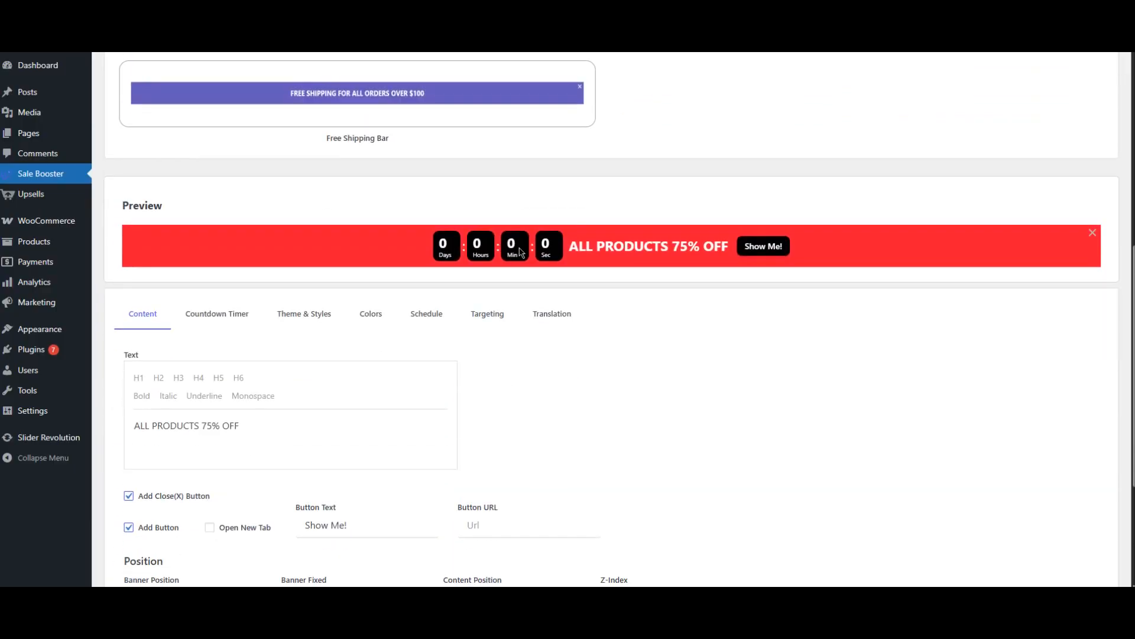
Remove the bar's button and replace its text with "Countdown to Christmas Savings — Exclusive Offers All Season Long!"
left_click(380, 309)
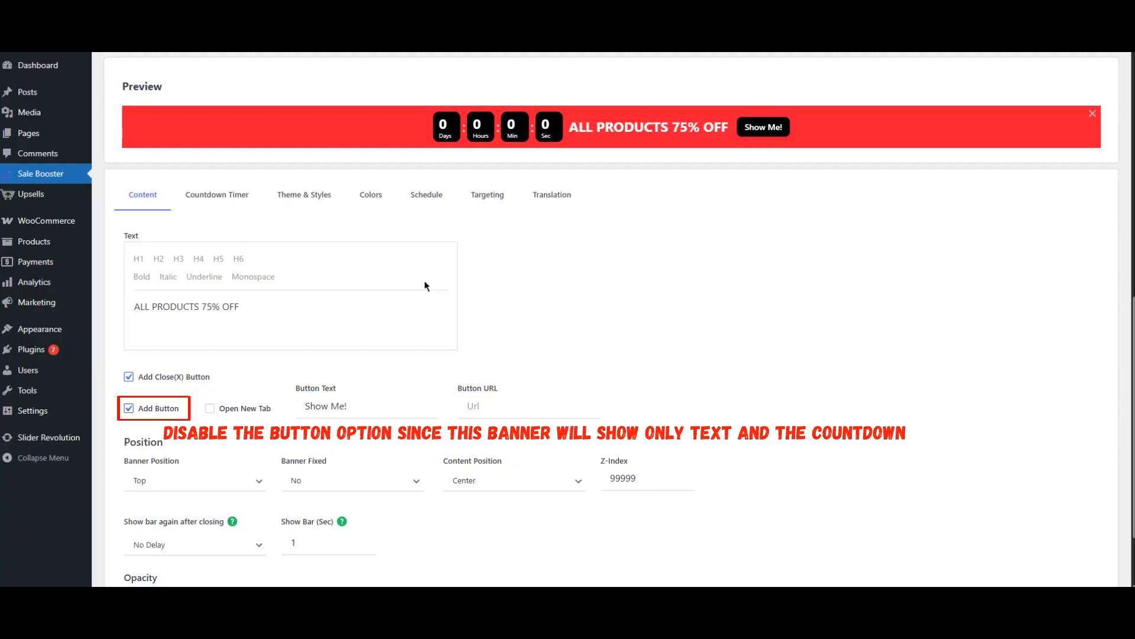
left_click(155, 411)
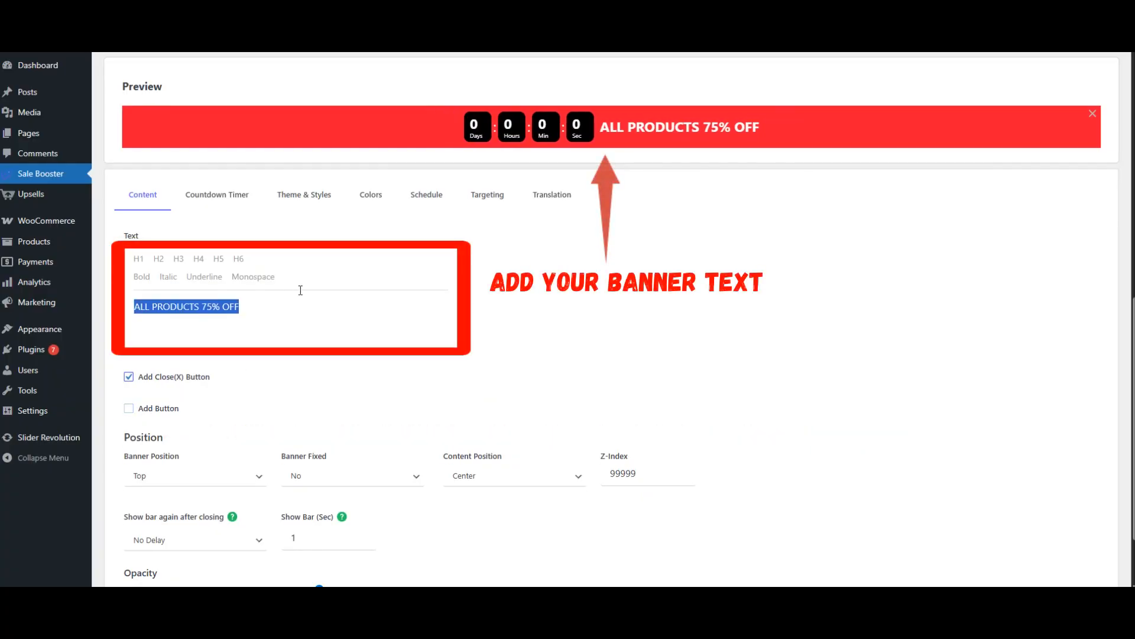
key("BackSpace")
type("Countdown to Christmas Savings — Exclusive Offers All Season Long!")
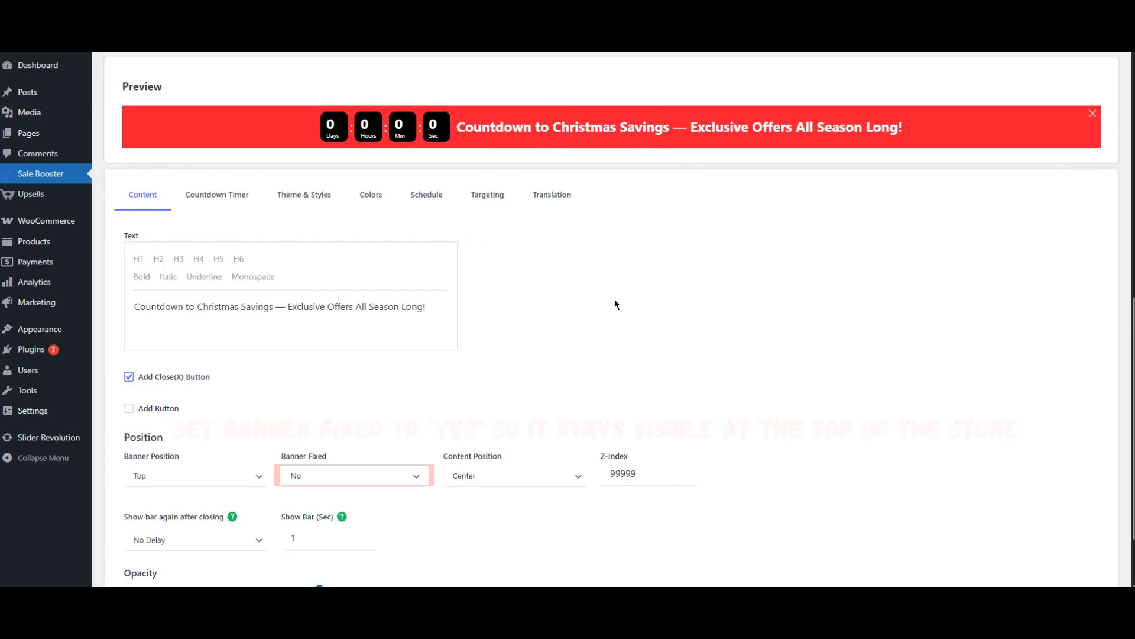
Set Banner Fixed to Yes and keep Banner Position at Top for the notification bar
left_click(322, 480)
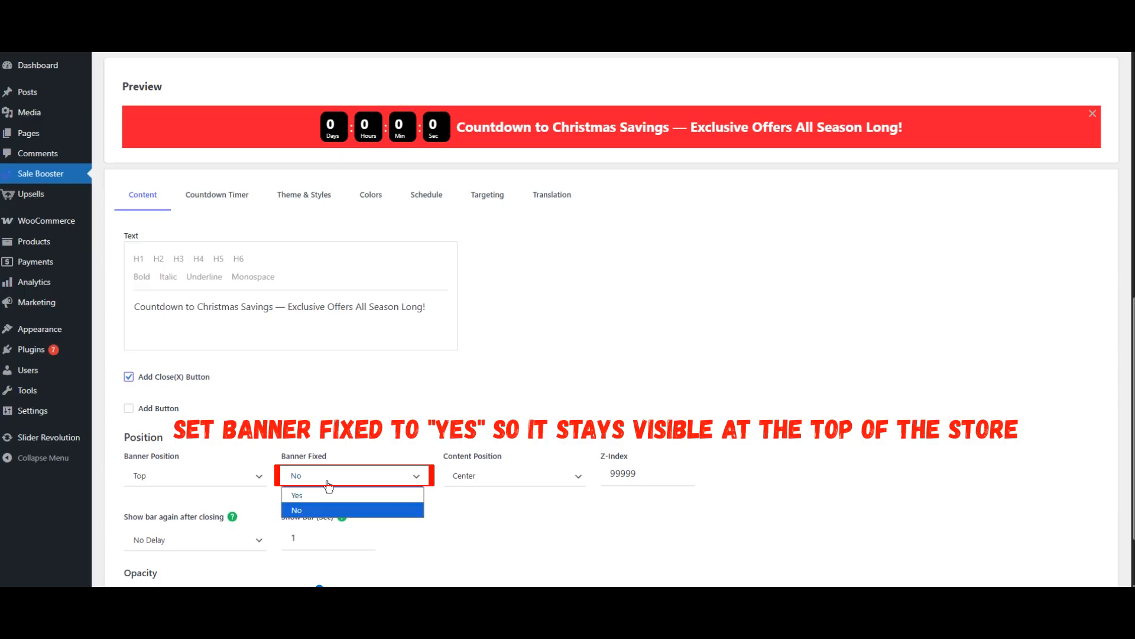
left_click(318, 493)
left_click(172, 478)
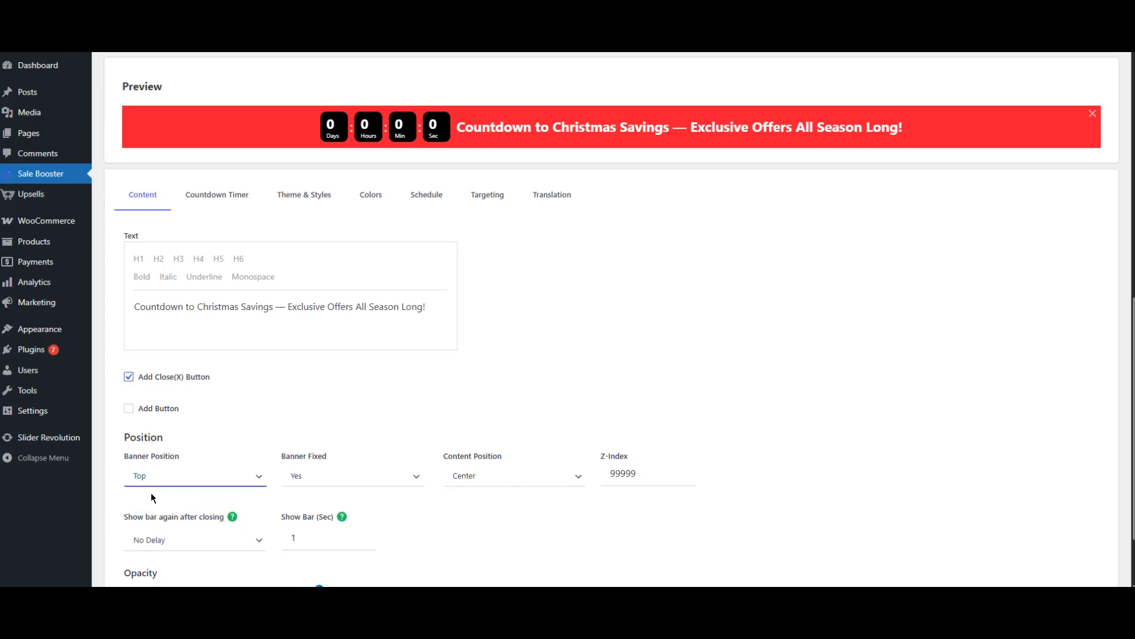
scroll(260, 419, "down", 1)
scroll(263, 417, "up", 2)
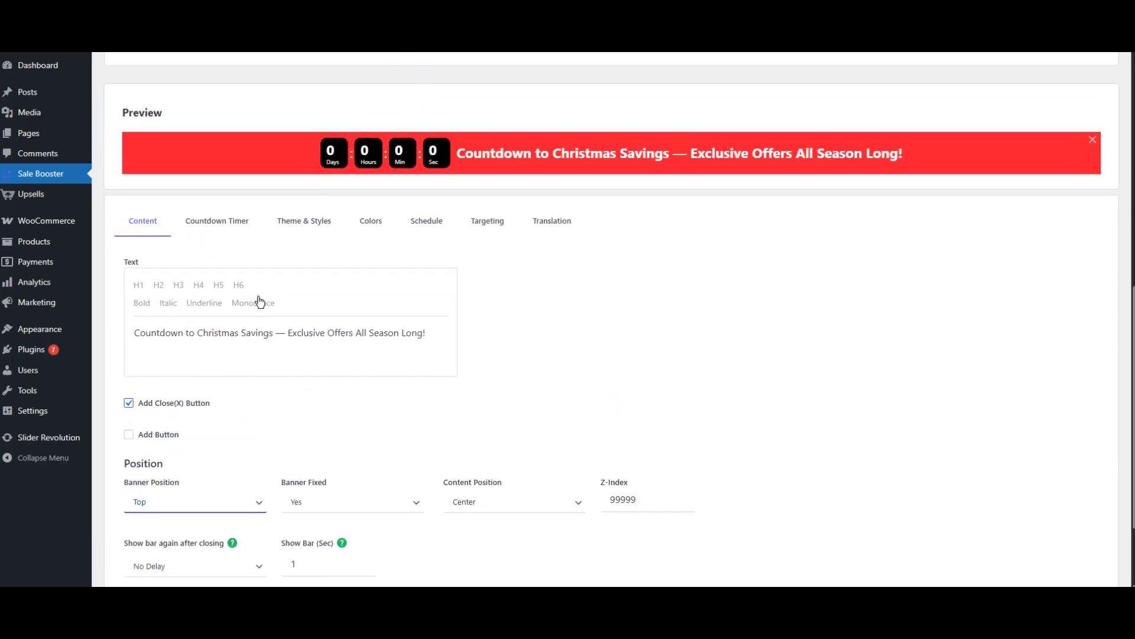
left_click(221, 226)
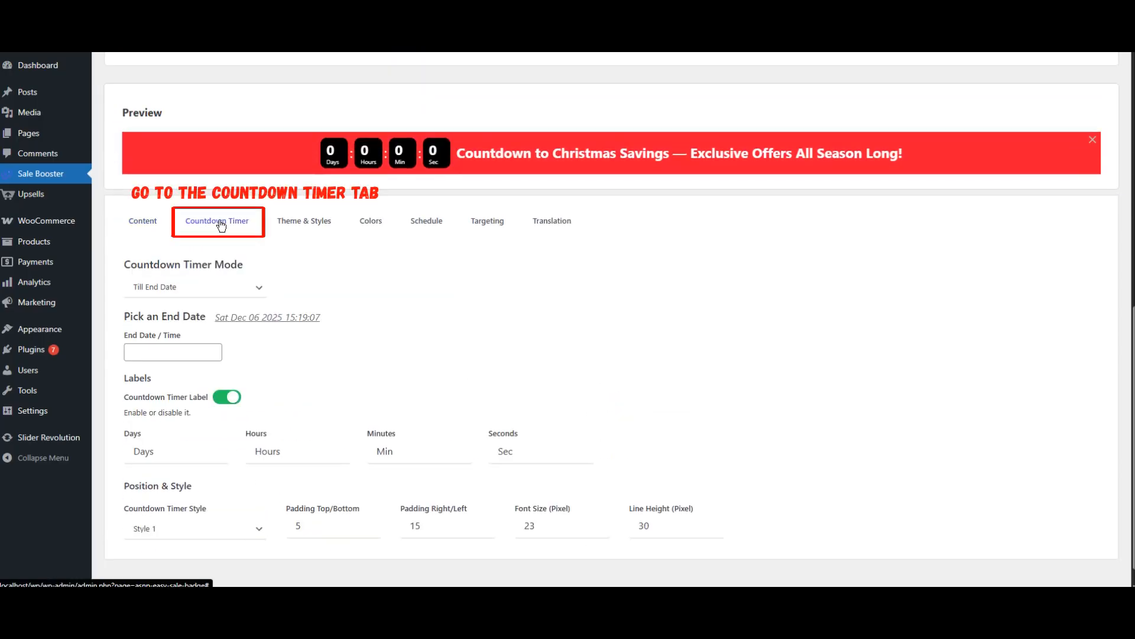
left_click(175, 287)
left_click(155, 306)
left_click(178, 352)
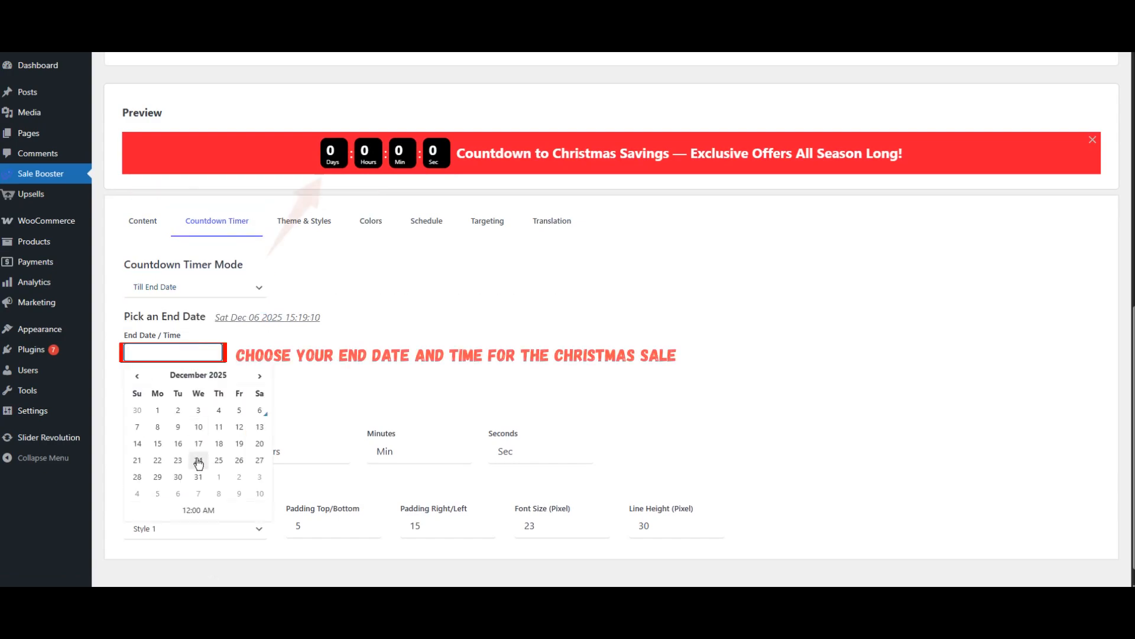
left_click(198, 476)
left_click(430, 353)
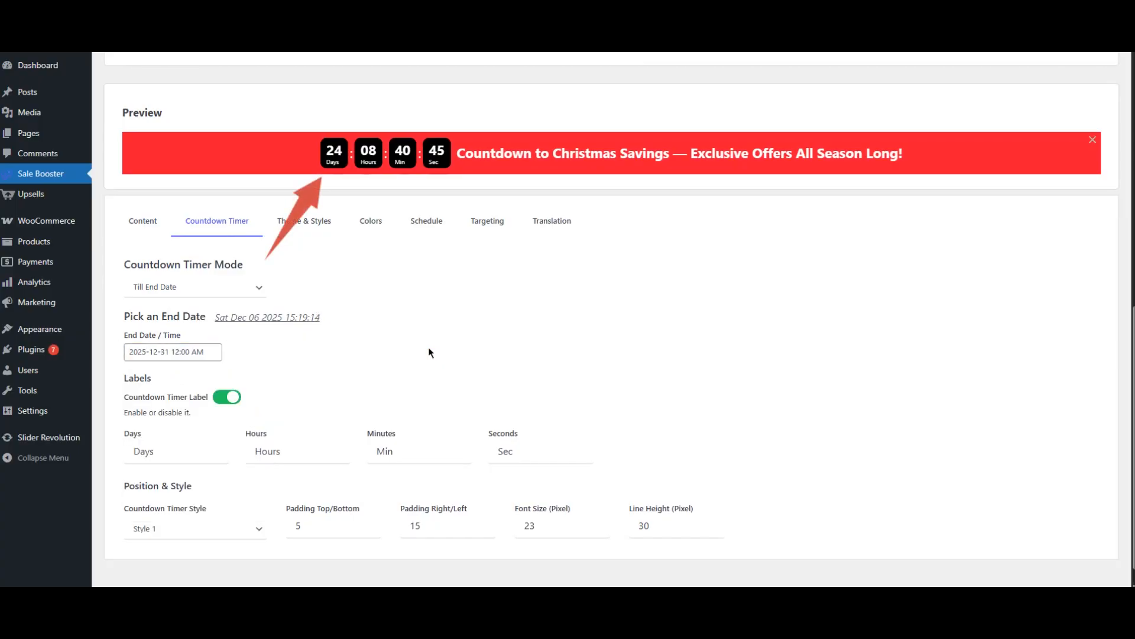
Try Style 2 for the bar's countdown timer and return to Style 1
left_click(213, 528)
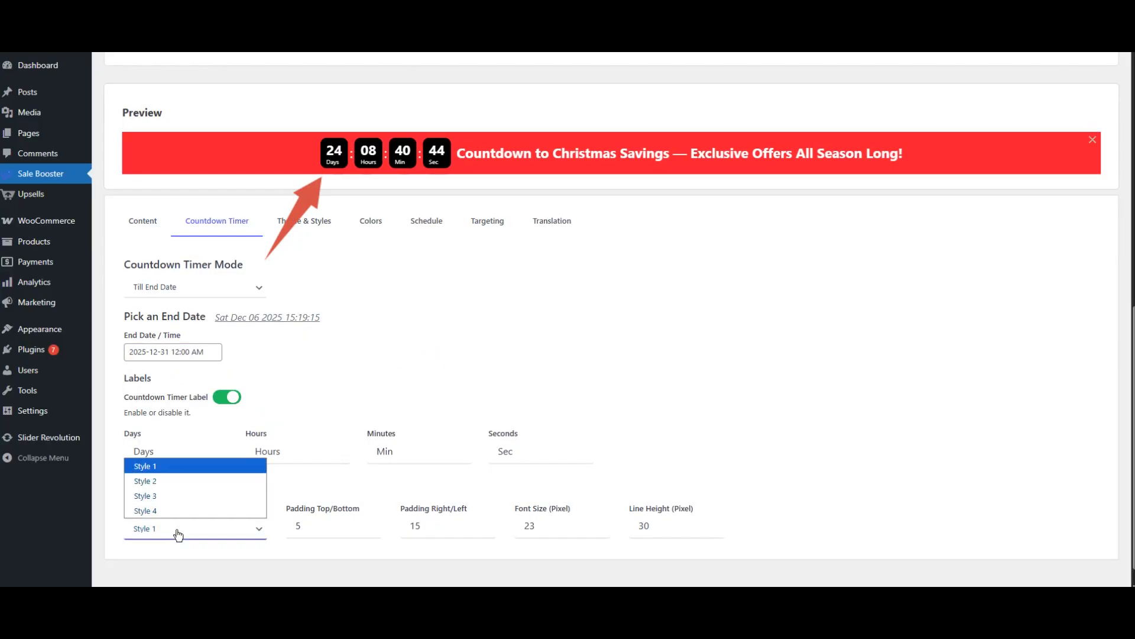
left_click(169, 484)
left_click(193, 530)
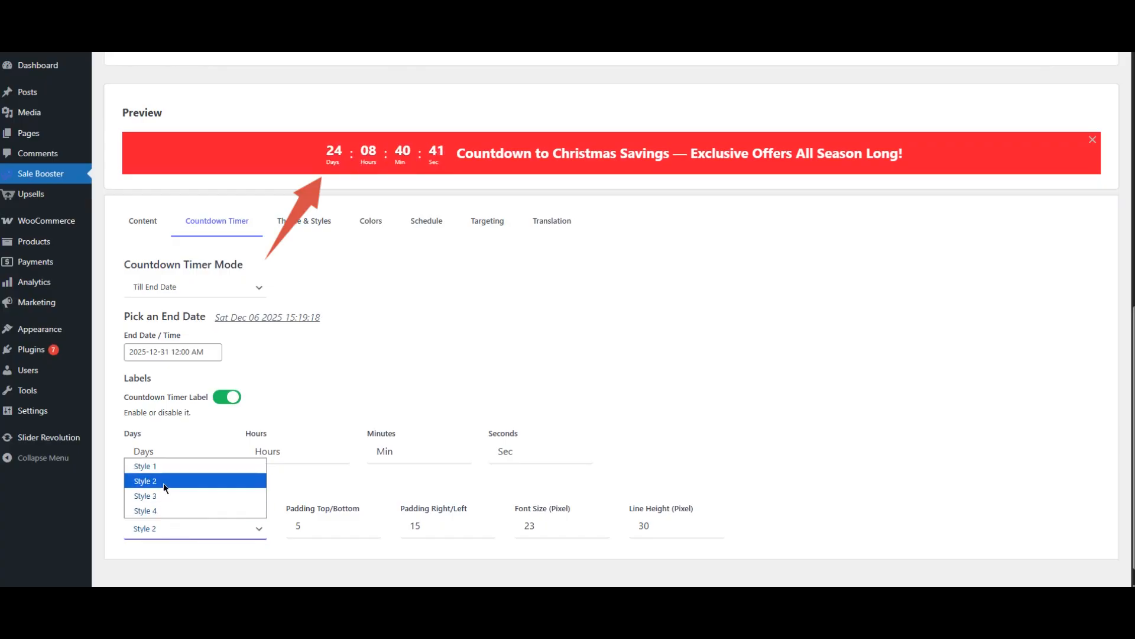
left_click(159, 473)
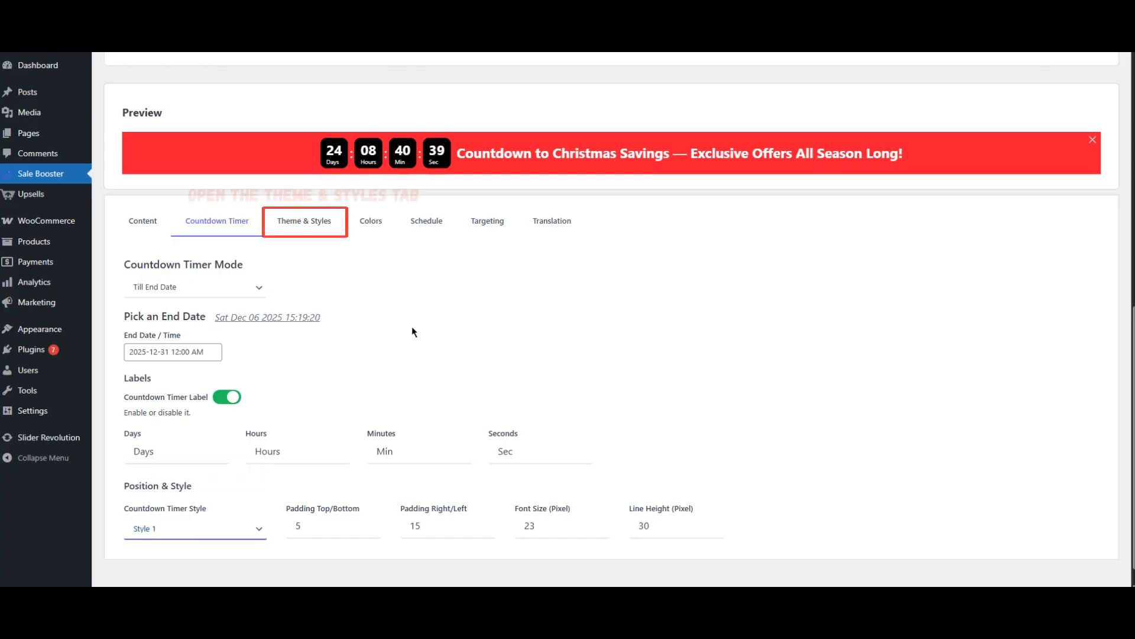
Apply the dark green Christmas theme to the bar and enable a custom height of 120
left_click(321, 231)
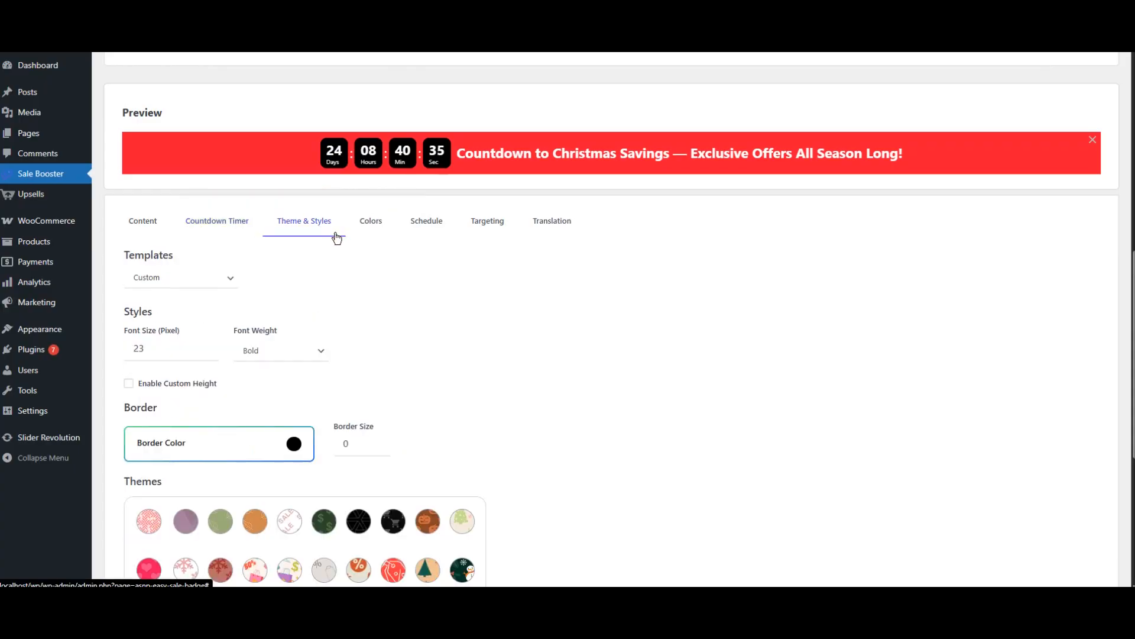
scroll(458, 273, "down", 1)
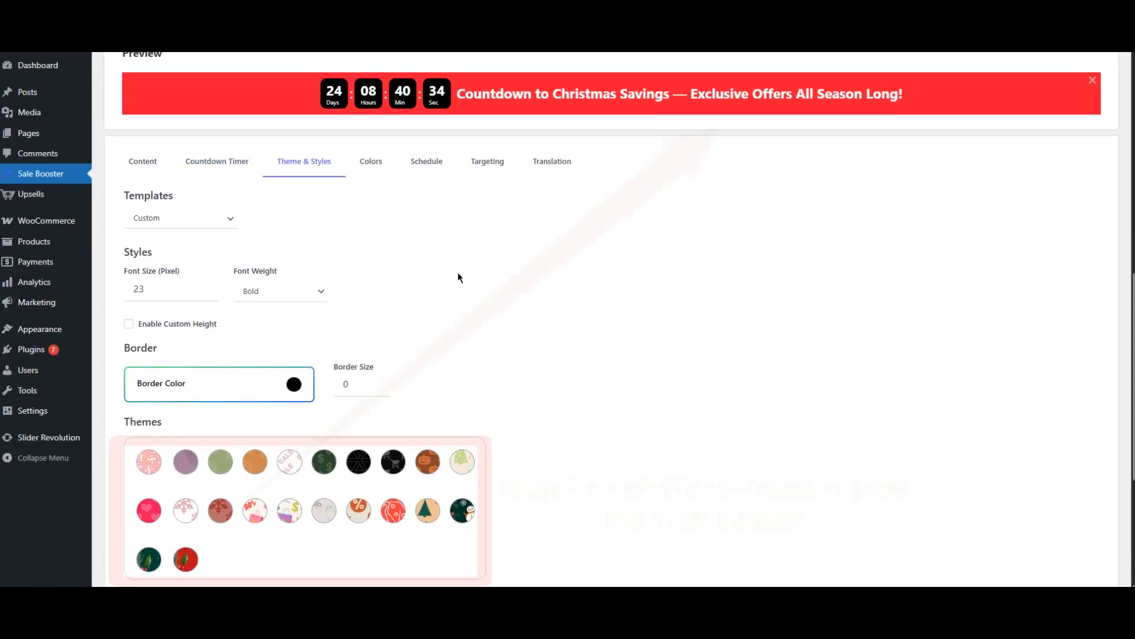
left_click(149, 559)
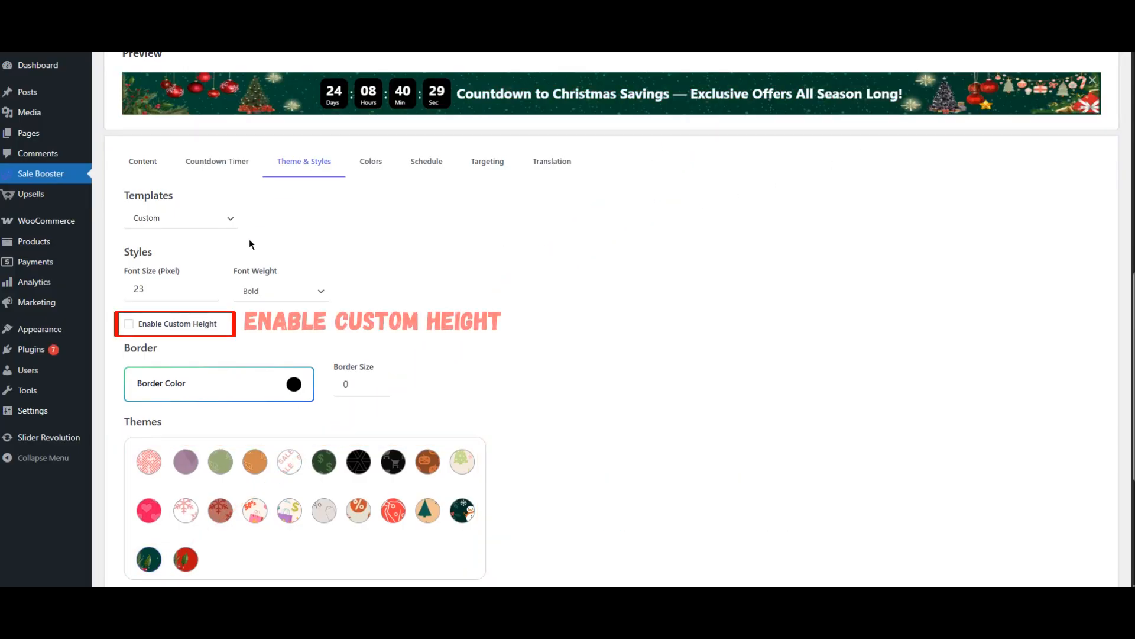
left_click(128, 324)
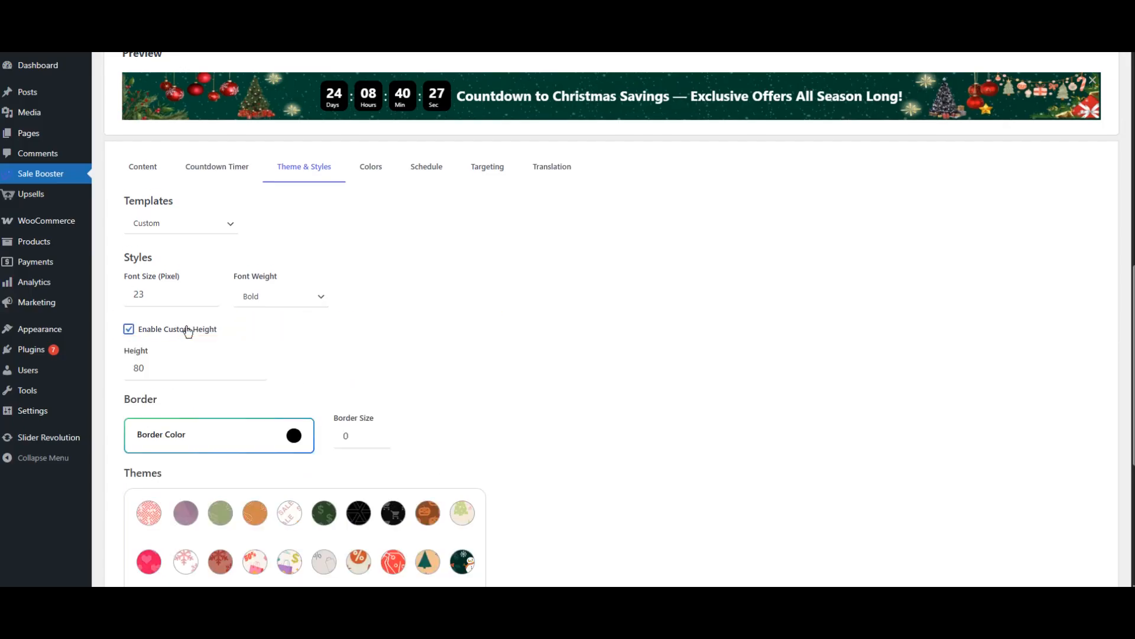
left_click(139, 368)
double_click(138, 368)
type("1")
type("0")
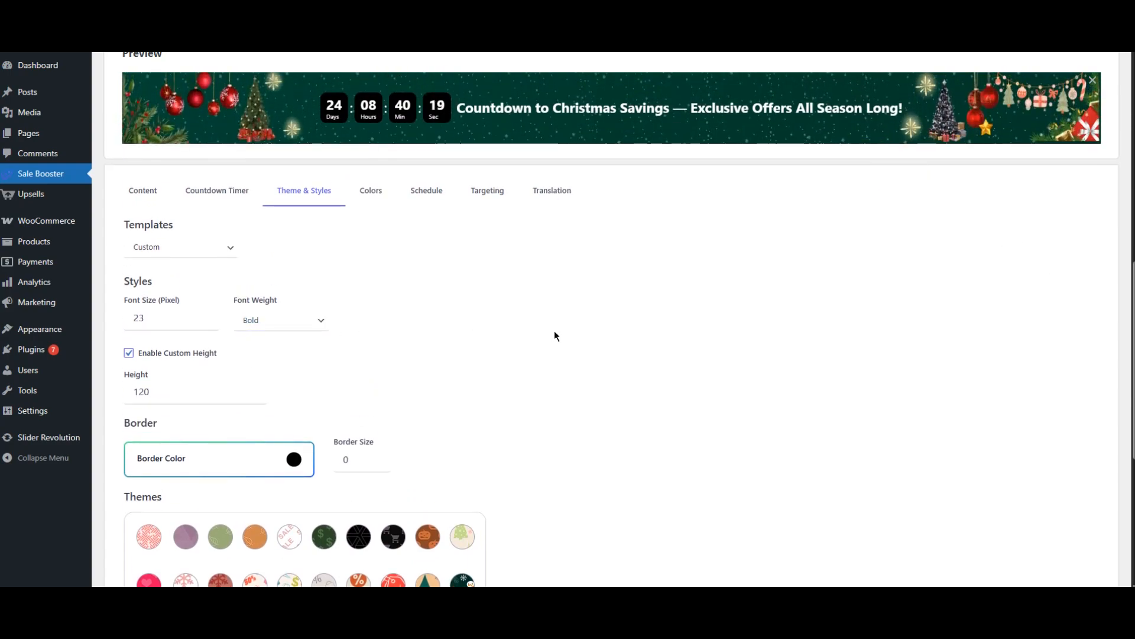
Switch the bar's theme to the red Christmas design
scroll(554, 332, "down", 4)
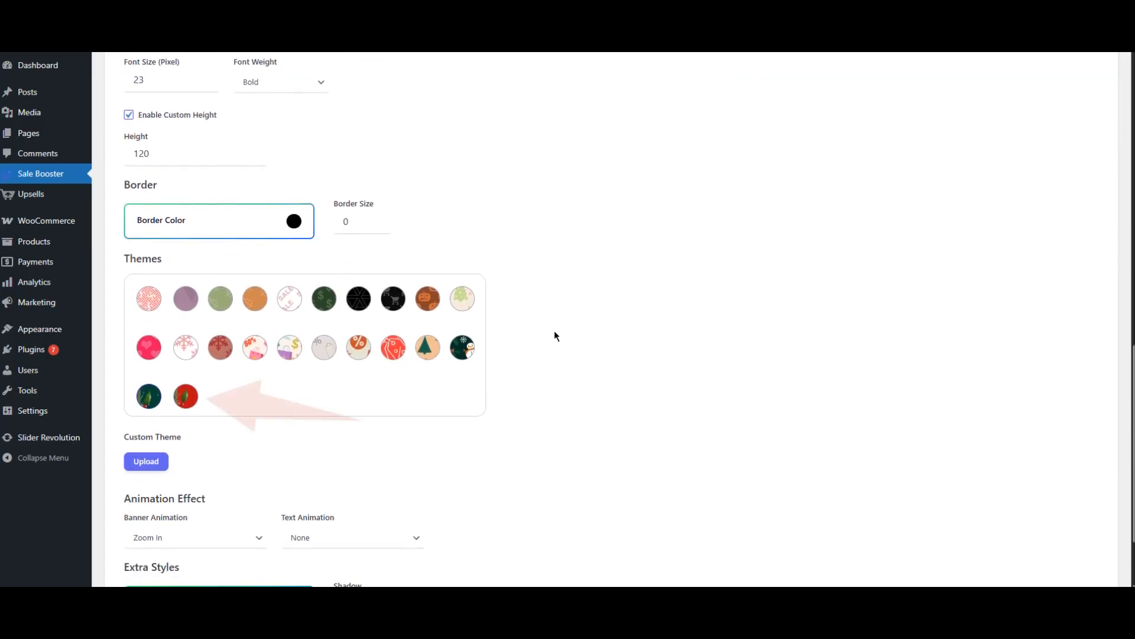
scroll(467, 344, "up", 4)
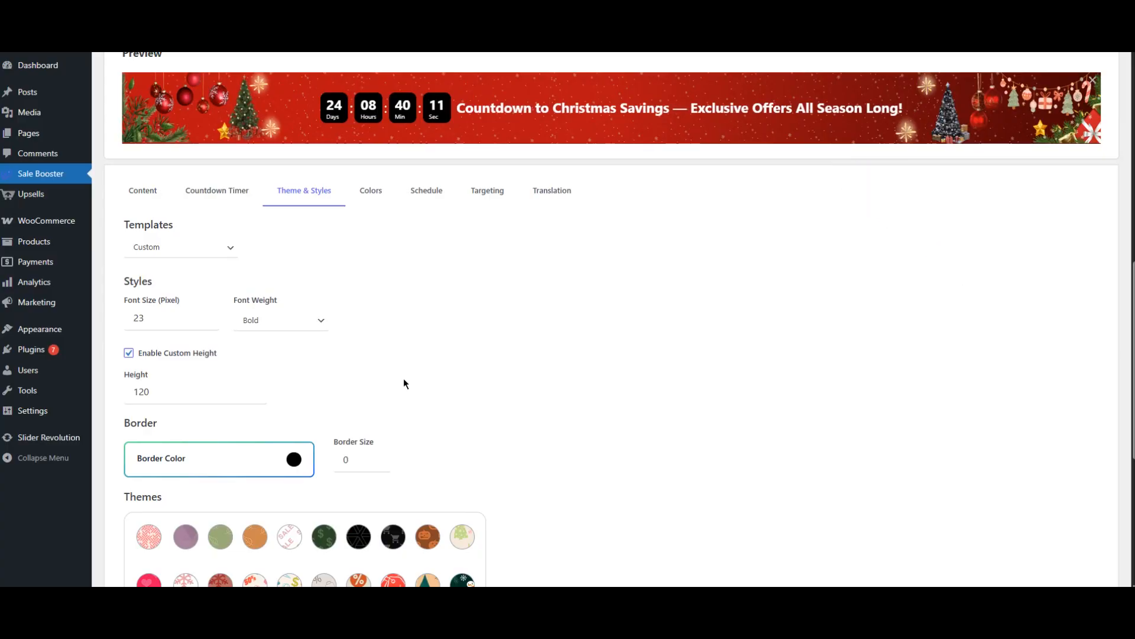
scroll(404, 382, "down", 5)
scroll(512, 363, "up", 6)
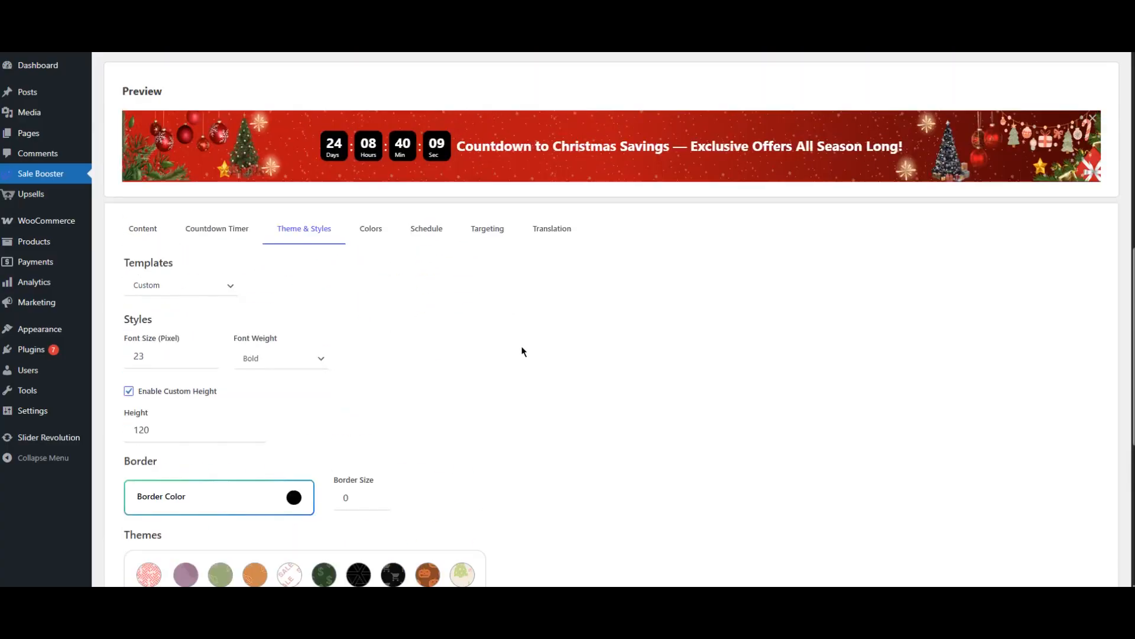
Set the bar's timer color to a solid dark green and its close button color to fffefe
left_click(371, 269)
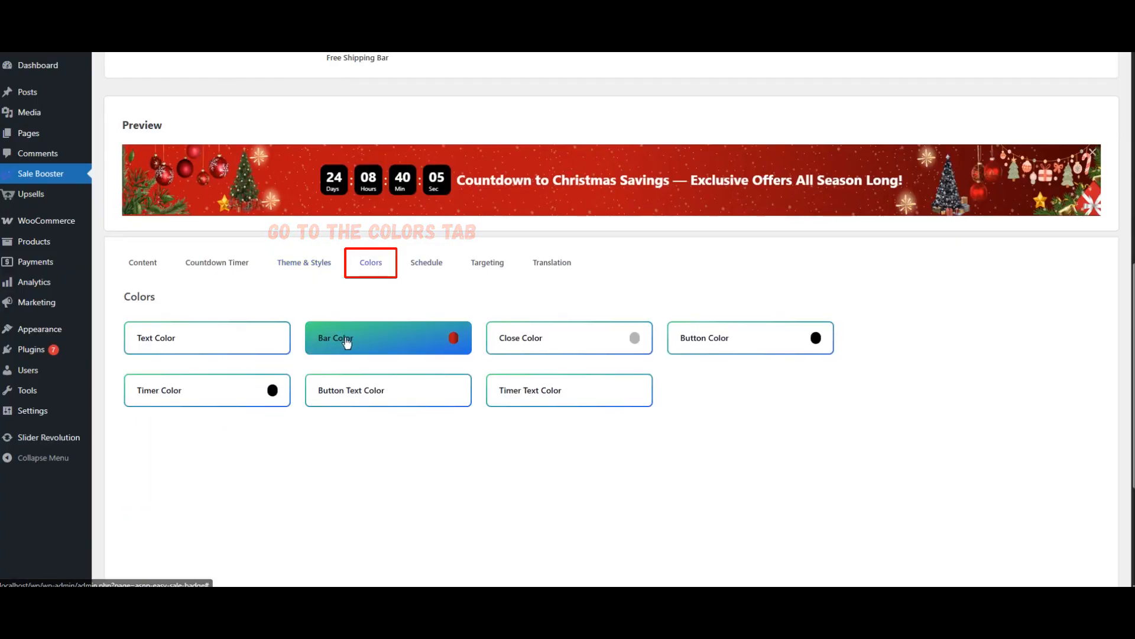
left_click(225, 396)
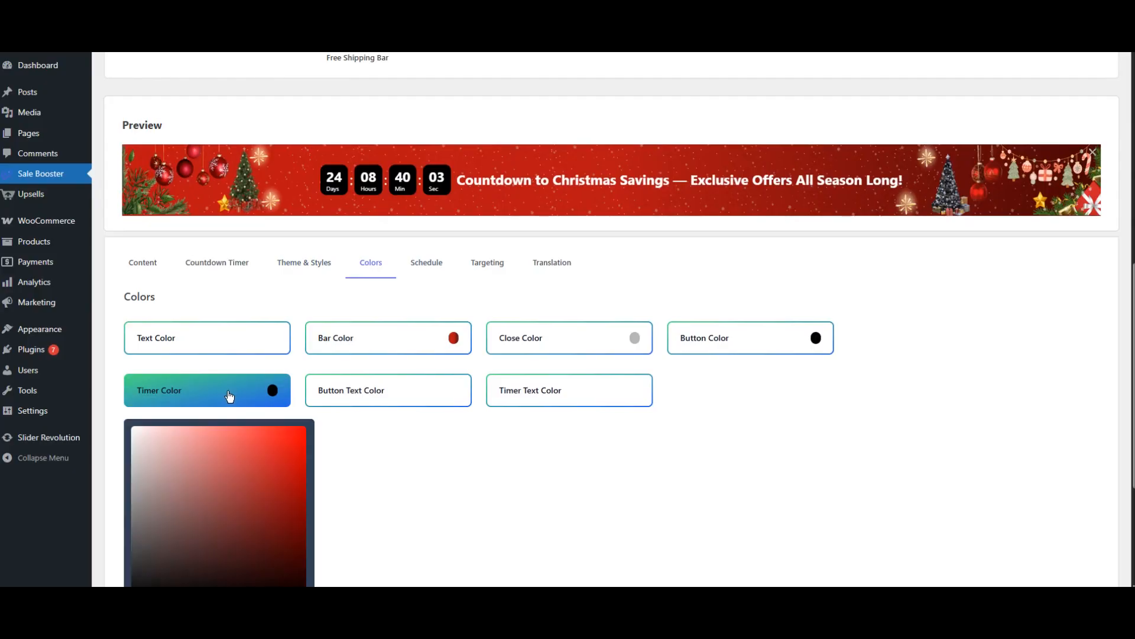
scroll(260, 426, "down", 2)
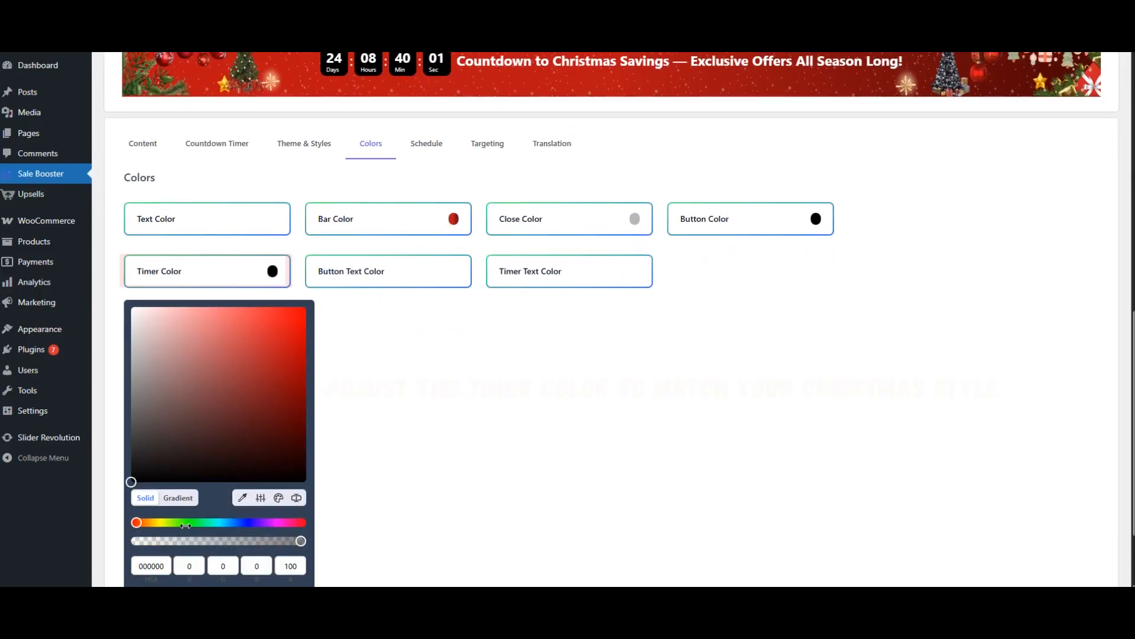
left_click(184, 523)
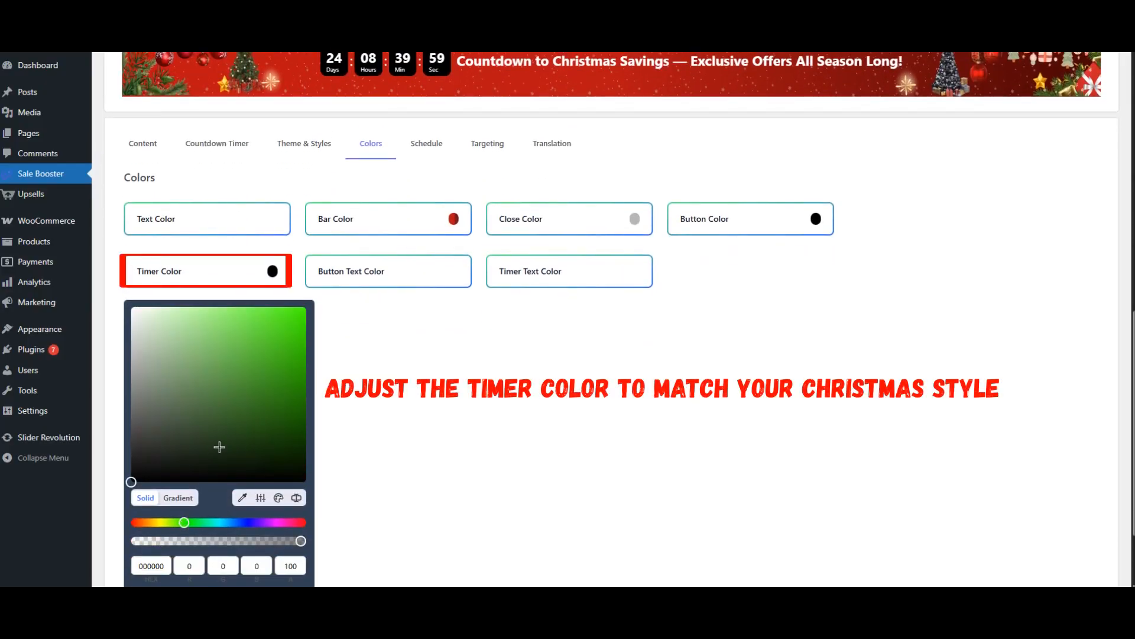
left_click(248, 399)
left_click_drag(227, 385, 274, 411)
scroll(456, 381, "up", 1)
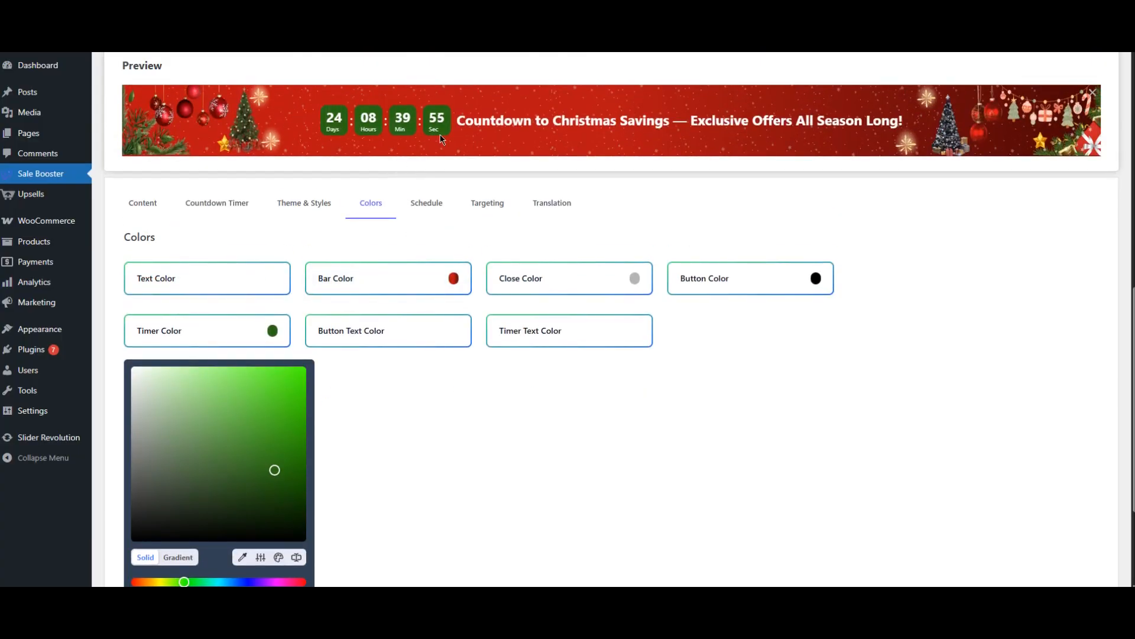
left_click(398, 235)
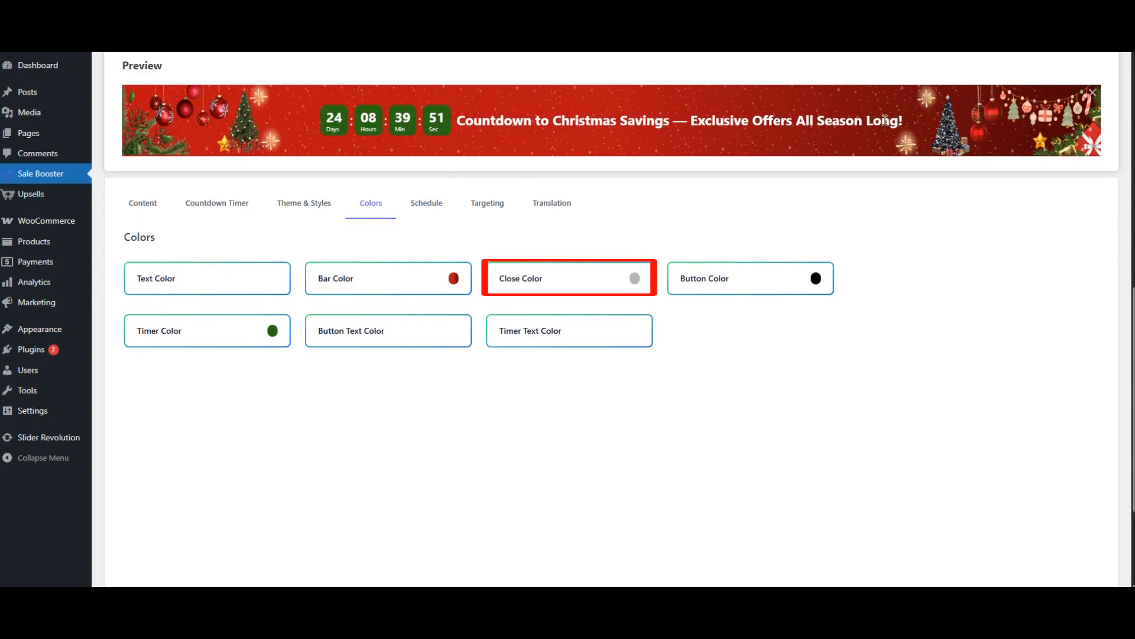
left_click(635, 278)
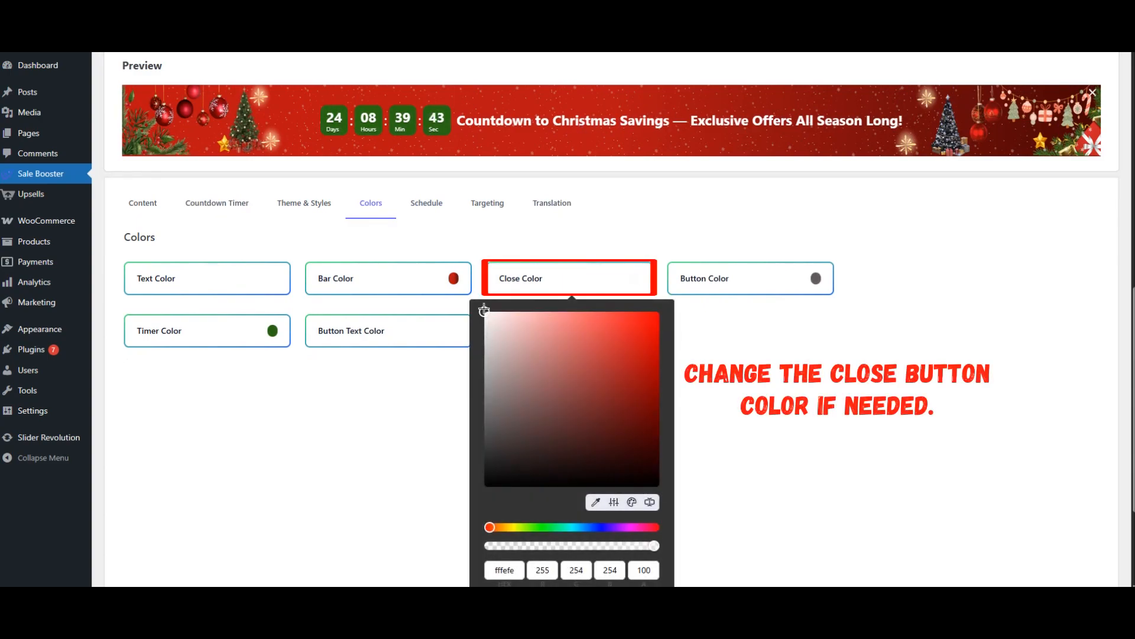
left_click(742, 207)
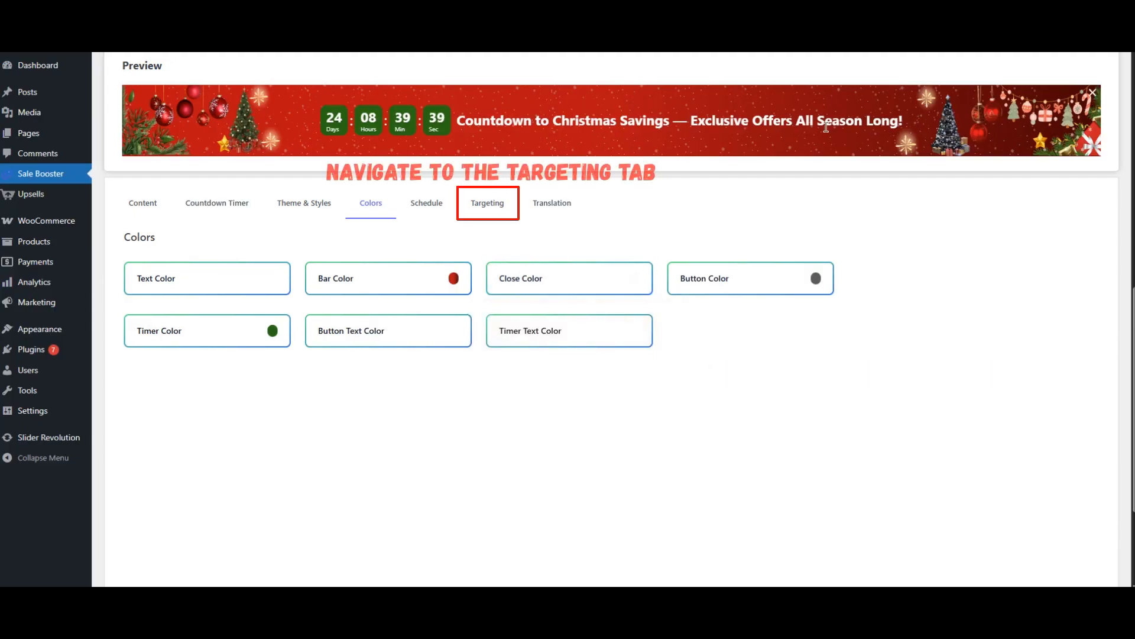
Target the notification bar at All Pages of the store
left_click(494, 208)
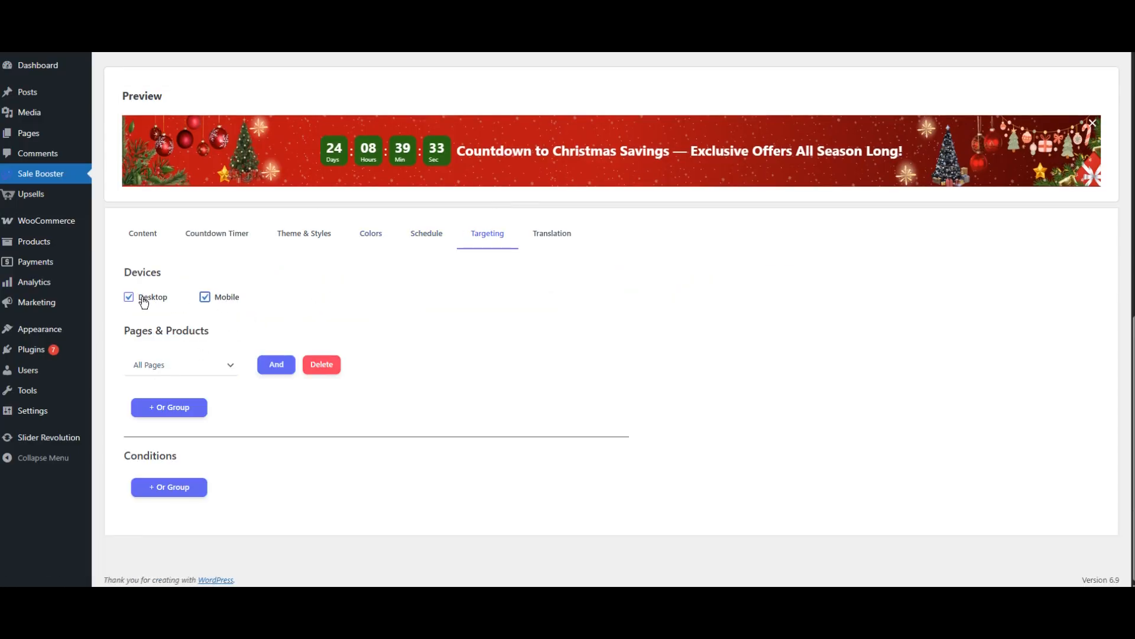
left_click(176, 367)
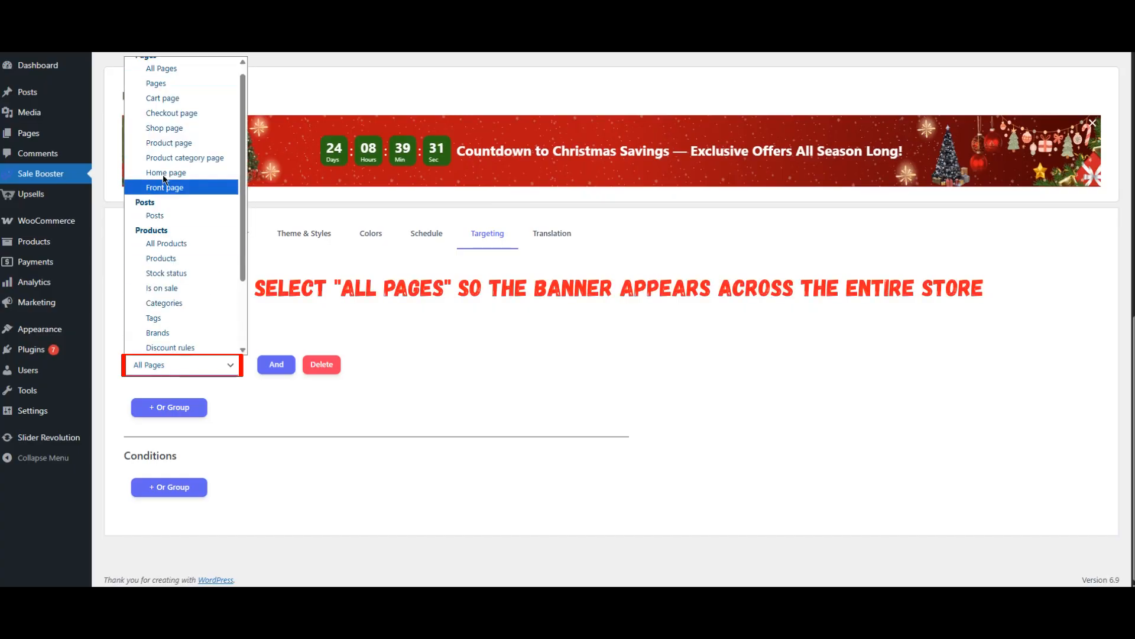
left_click(171, 69)
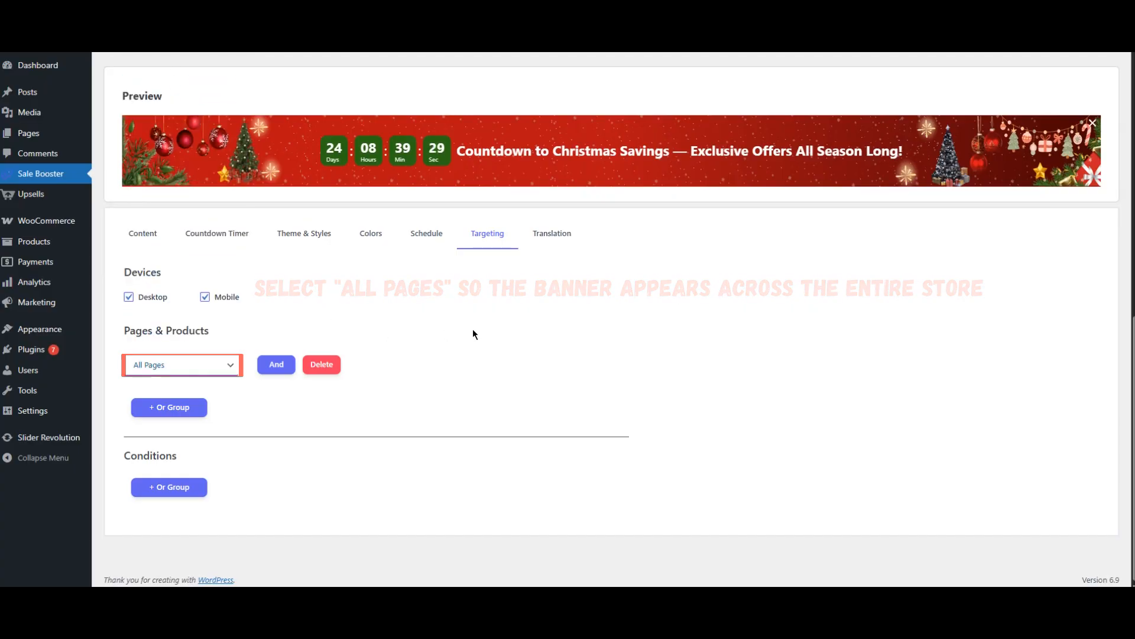
left_click(559, 239)
left_click(482, 236)
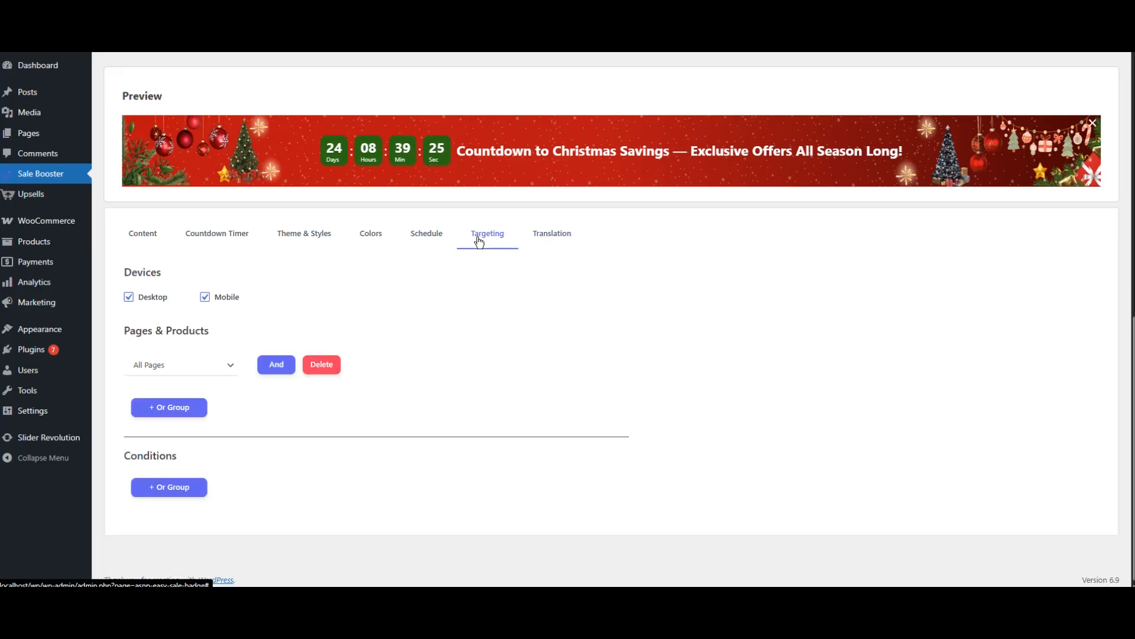
Save the notification bar and check it while browsing the storefront Shop page
scroll(445, 328, "up", 3)
scroll(446, 327, "up", 8)
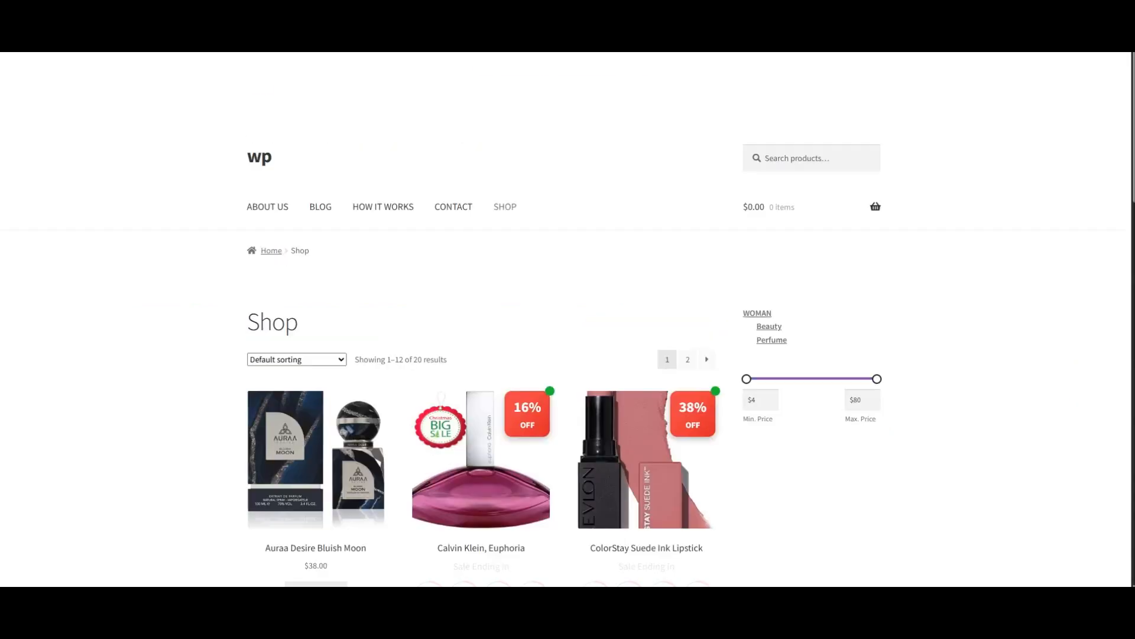
scroll(182, 156, "down", 2)
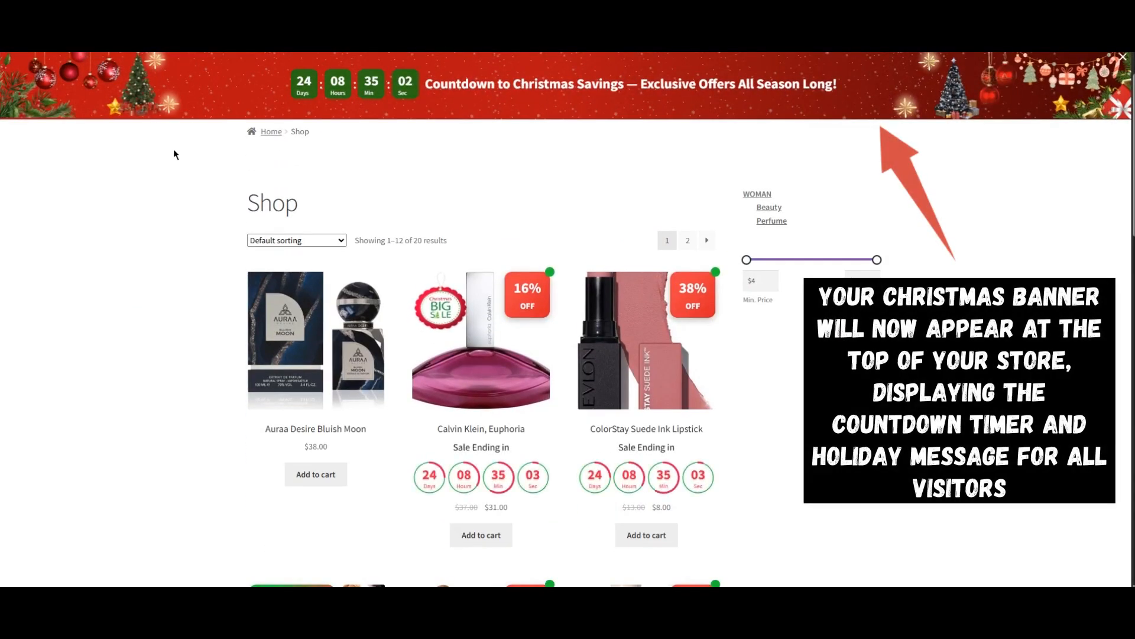
scroll(174, 154, "down", 5)
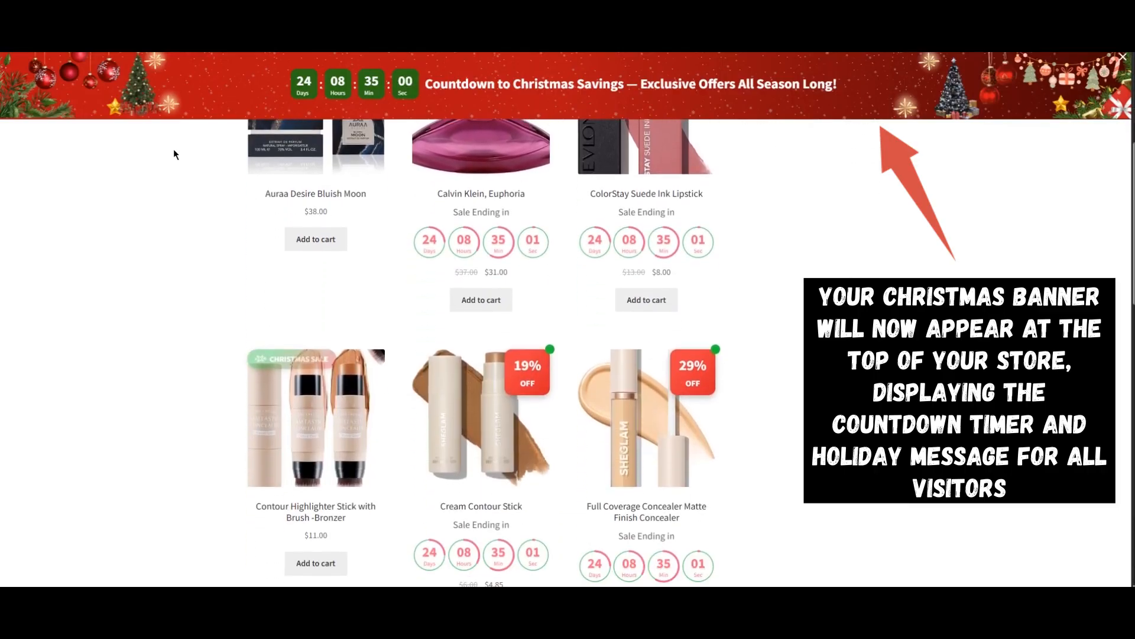
Dismiss the Christmas notification bar on the Shop page and look over the product listings without it
scroll(174, 154, "down", 1)
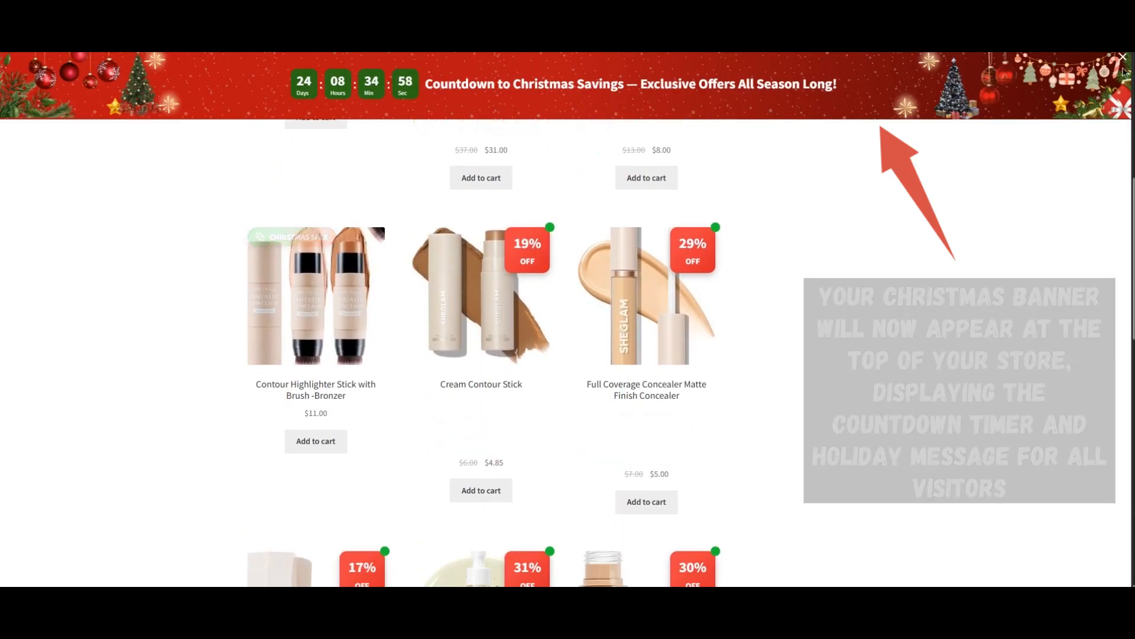
left_click(1127, 60)
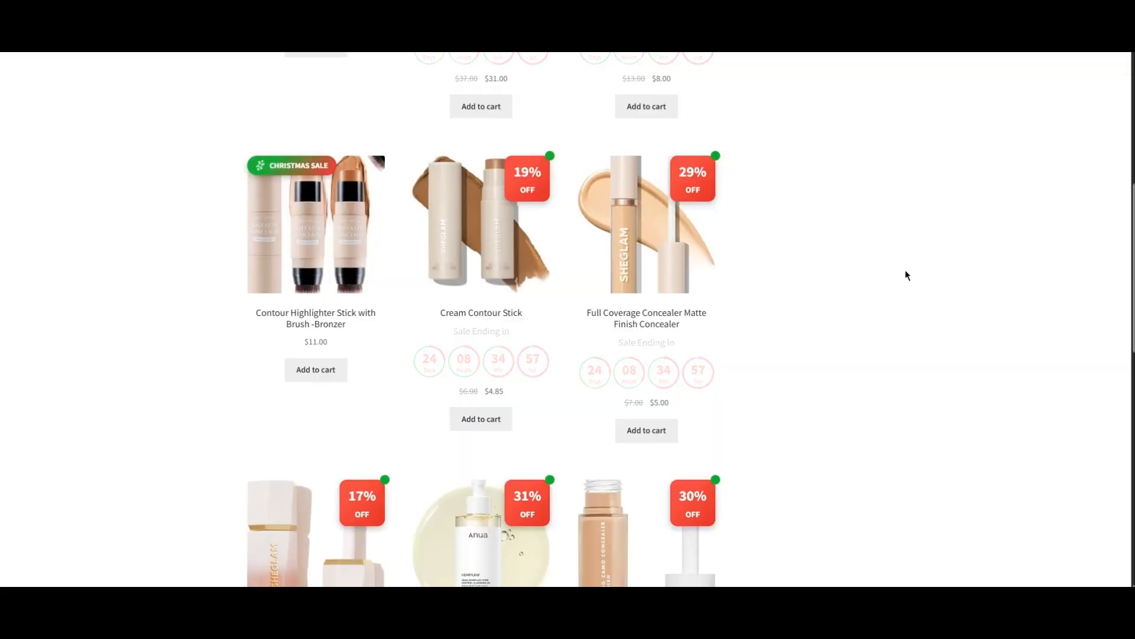
scroll(906, 275, "up", 3)
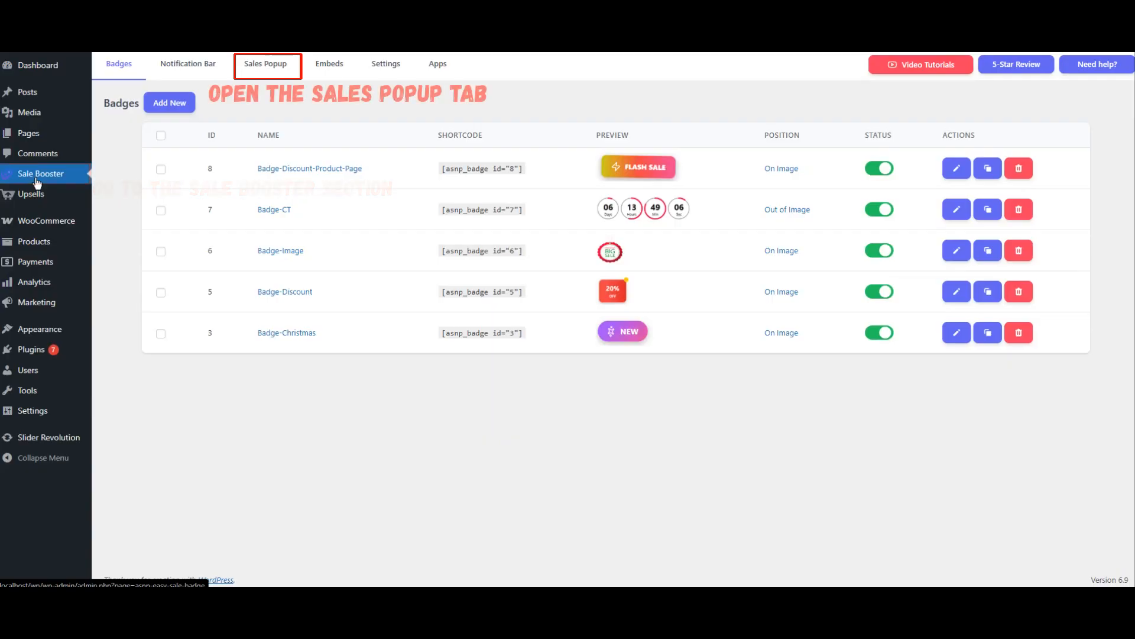
Create a new sales popup in Sale Booster and name it Popup-discount
left_click(267, 66)
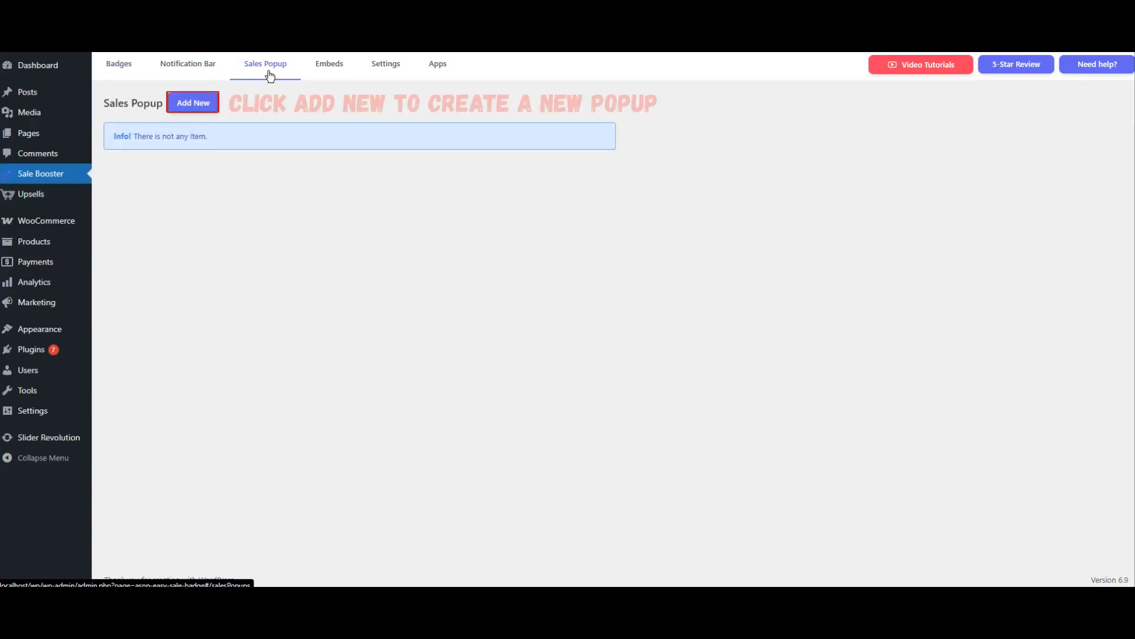
left_click(200, 110)
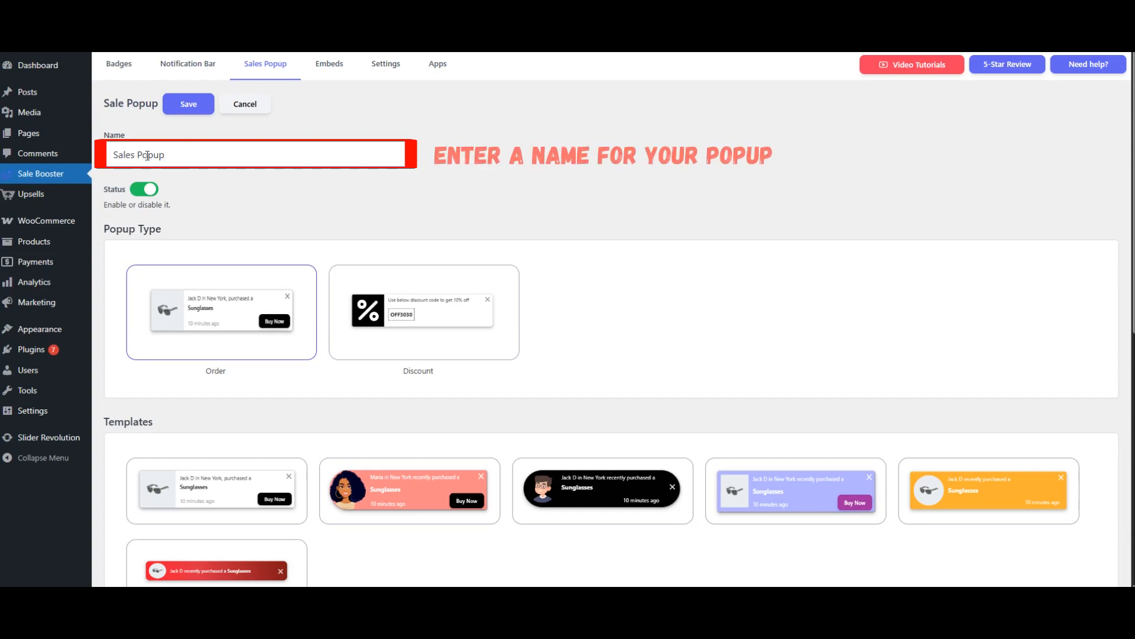
triple_click(199, 155)
key("BackSpace")
type("Popup-discount")
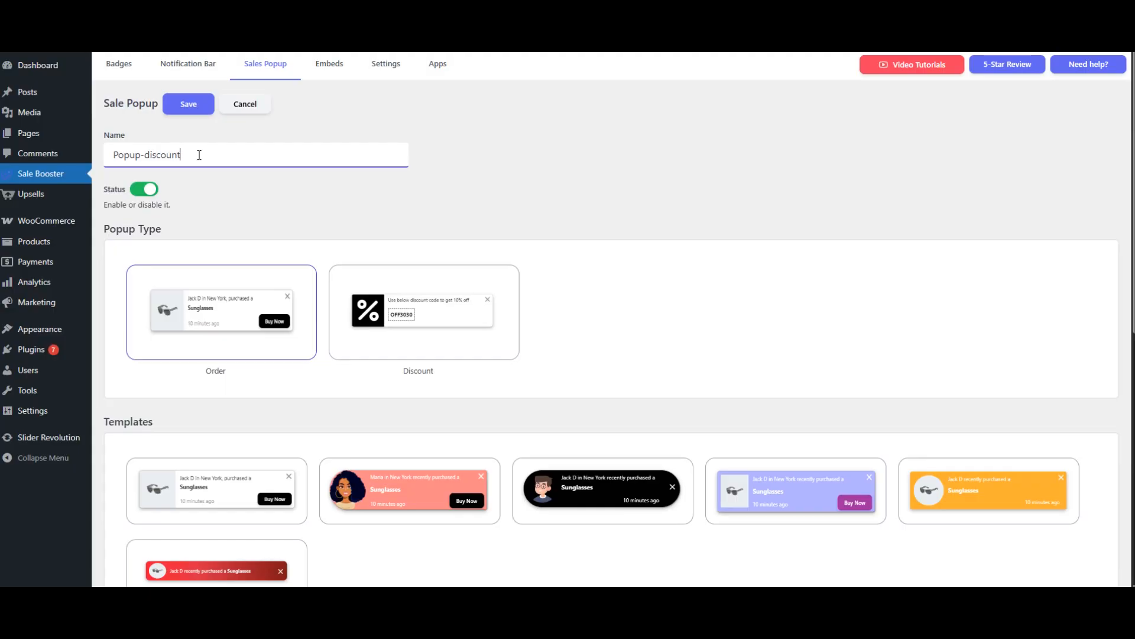
left_click(247, 212)
Choose the Discount popup type and the orange template with the round percent icon
left_click(440, 313)
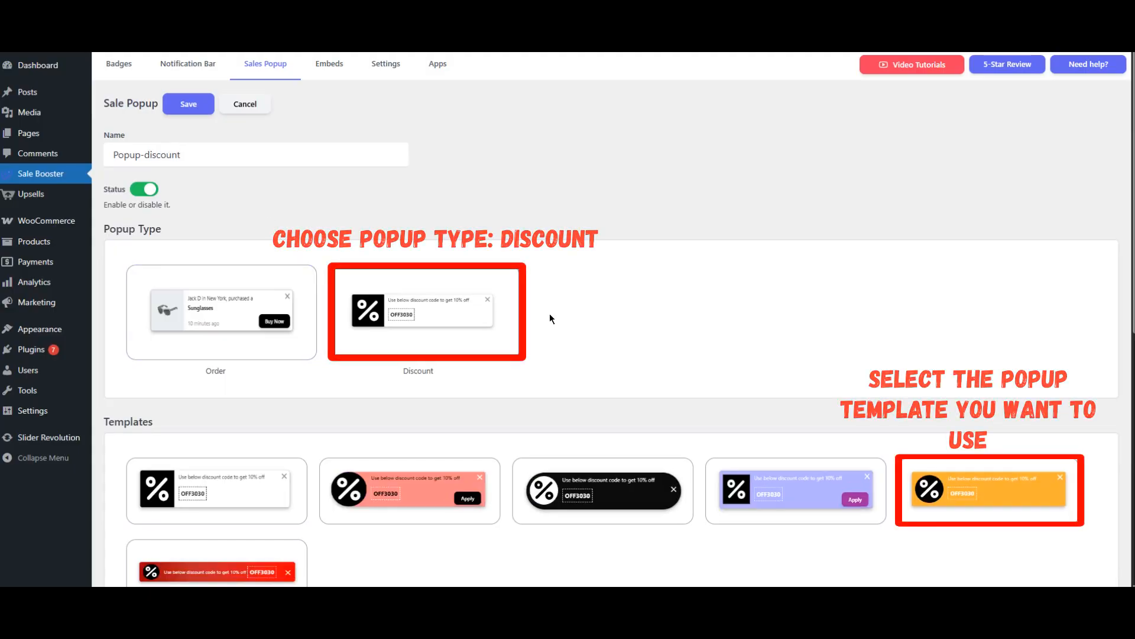
left_click(941, 484)
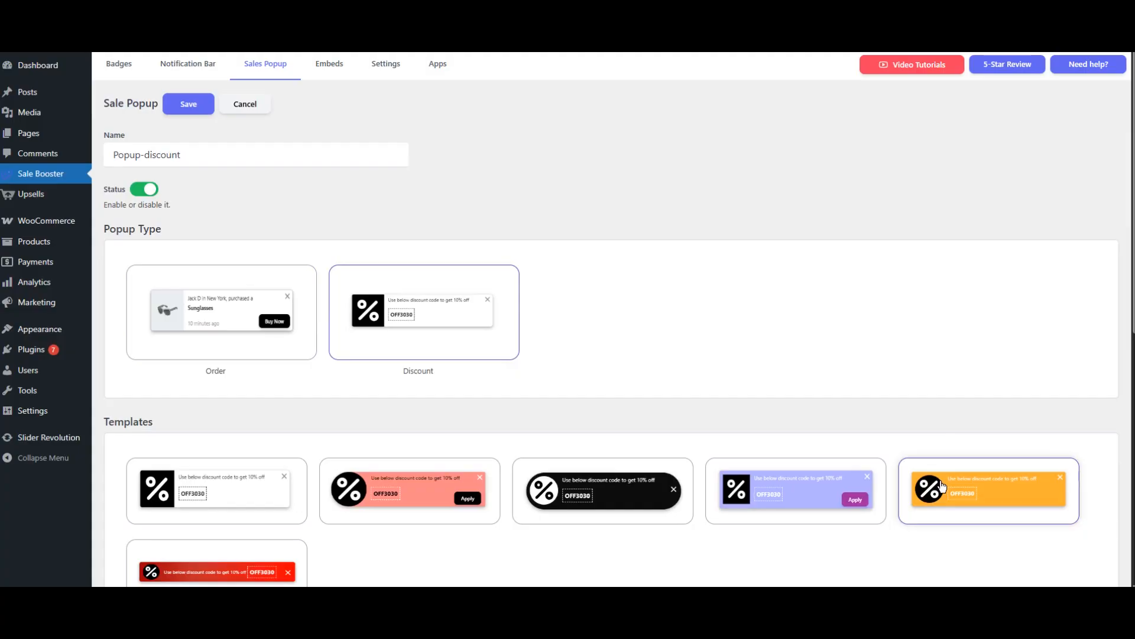
Set the popup's coupon source to Woocommerce or Discount Plugin and select the coupon RMUU926P
scroll(771, 361, "down", 8)
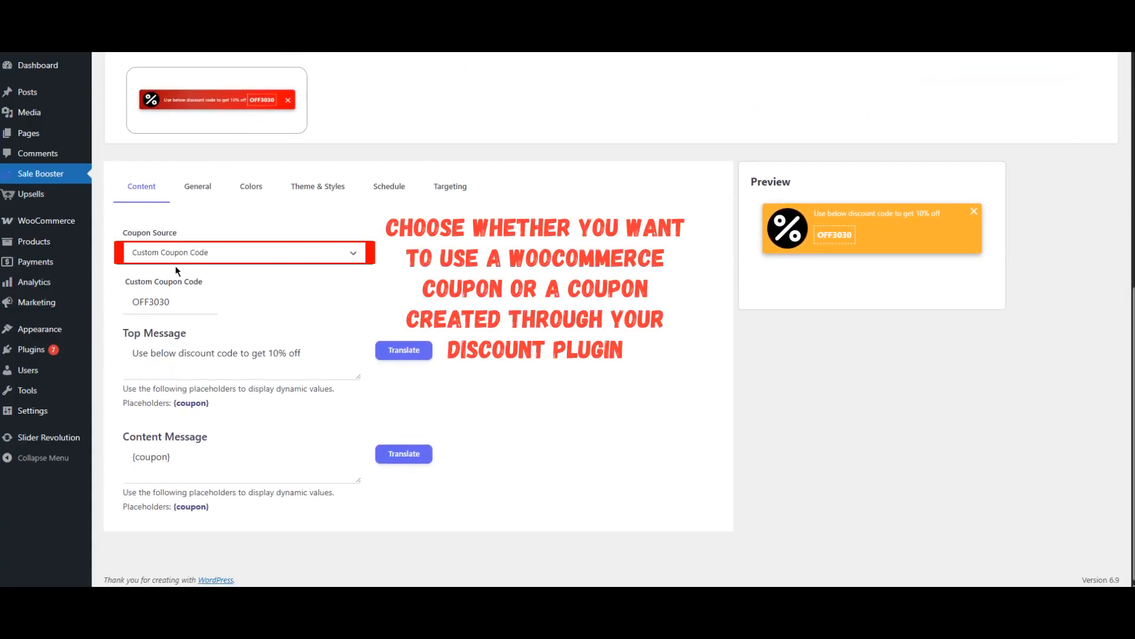
left_click(180, 261)
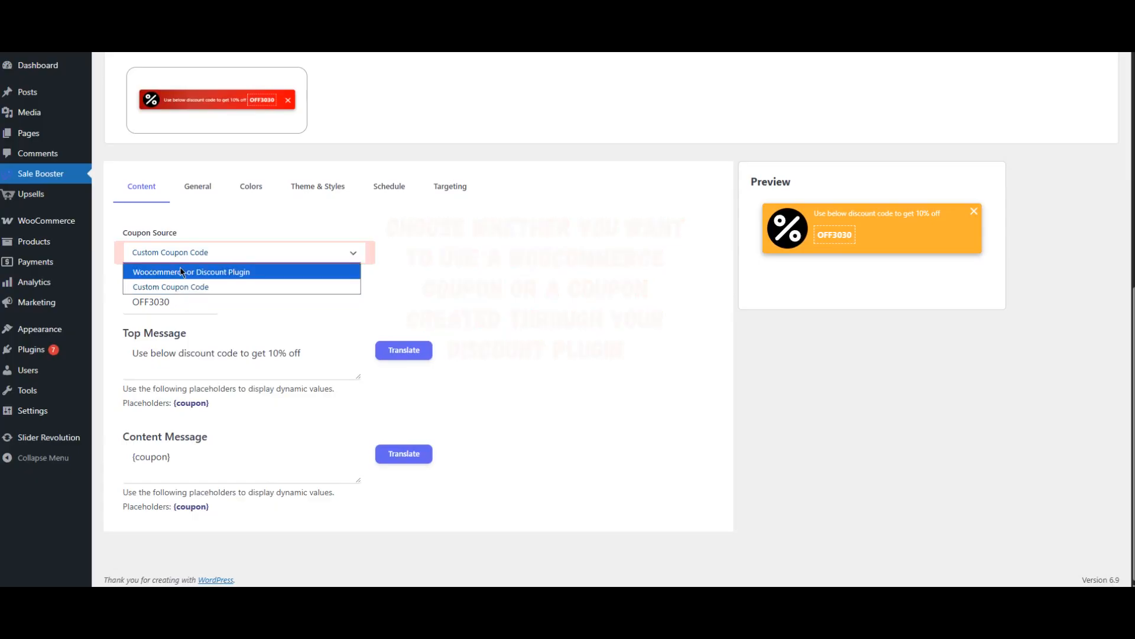
left_click(180, 267)
left_click(172, 307)
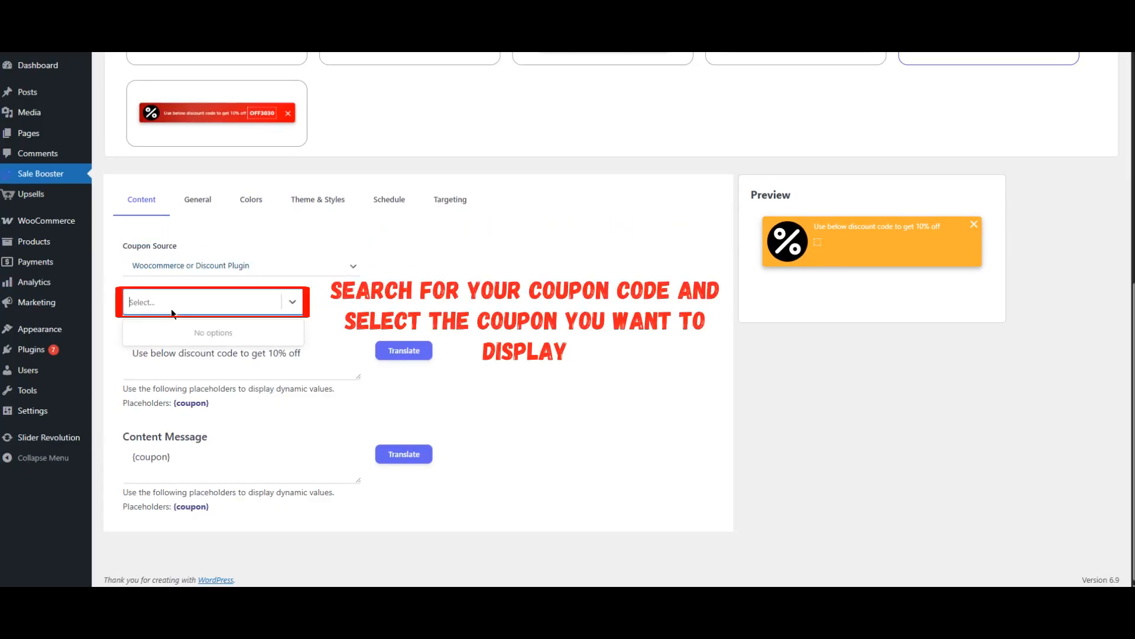
type("r")
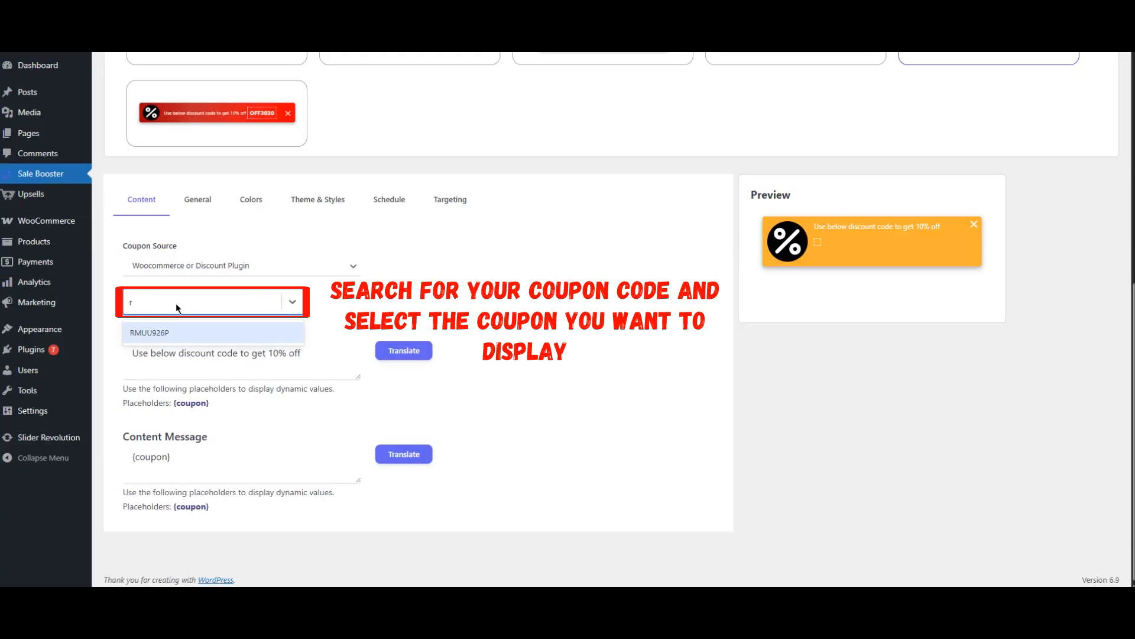
left_click(156, 332)
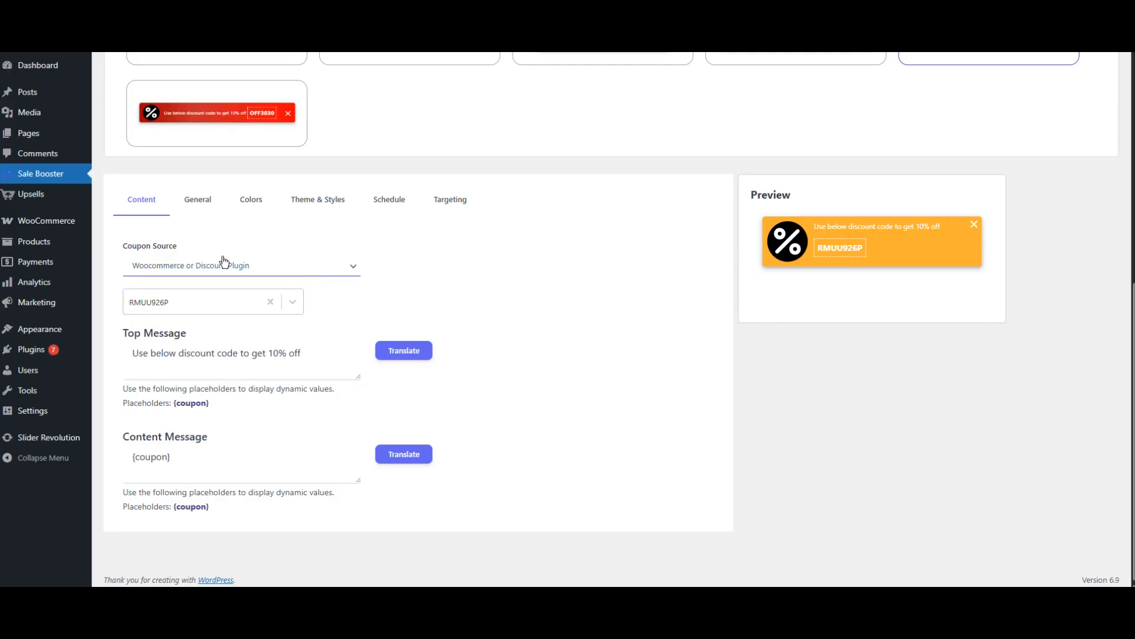
Review the popup's general options for timing, position, border and link, and its color settings
left_click(193, 202)
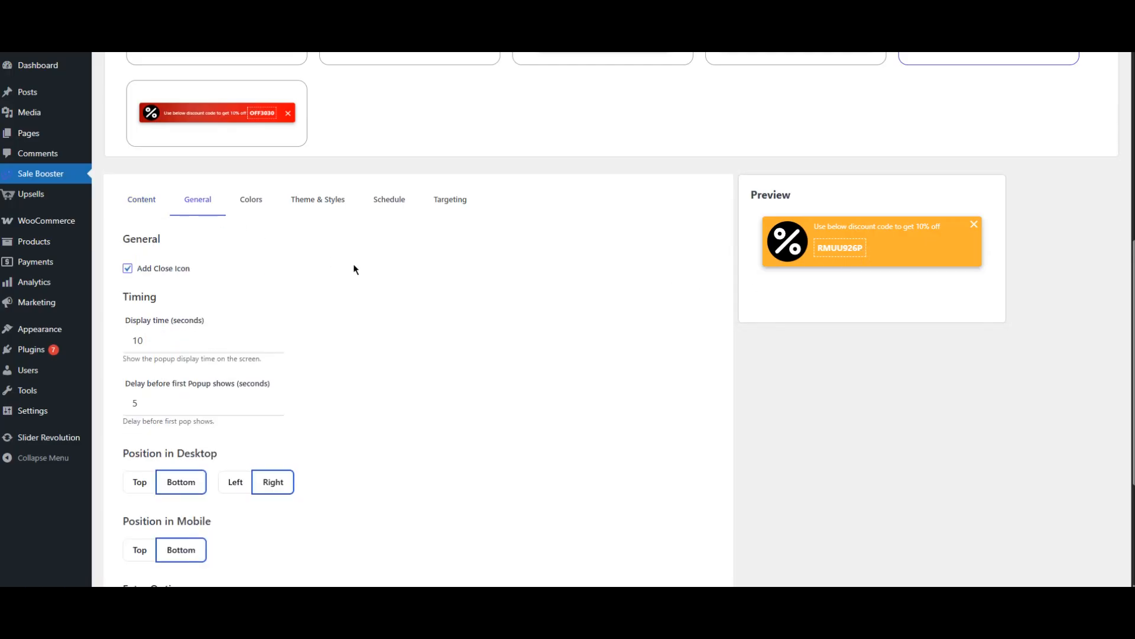
scroll(353, 287, "down", 3)
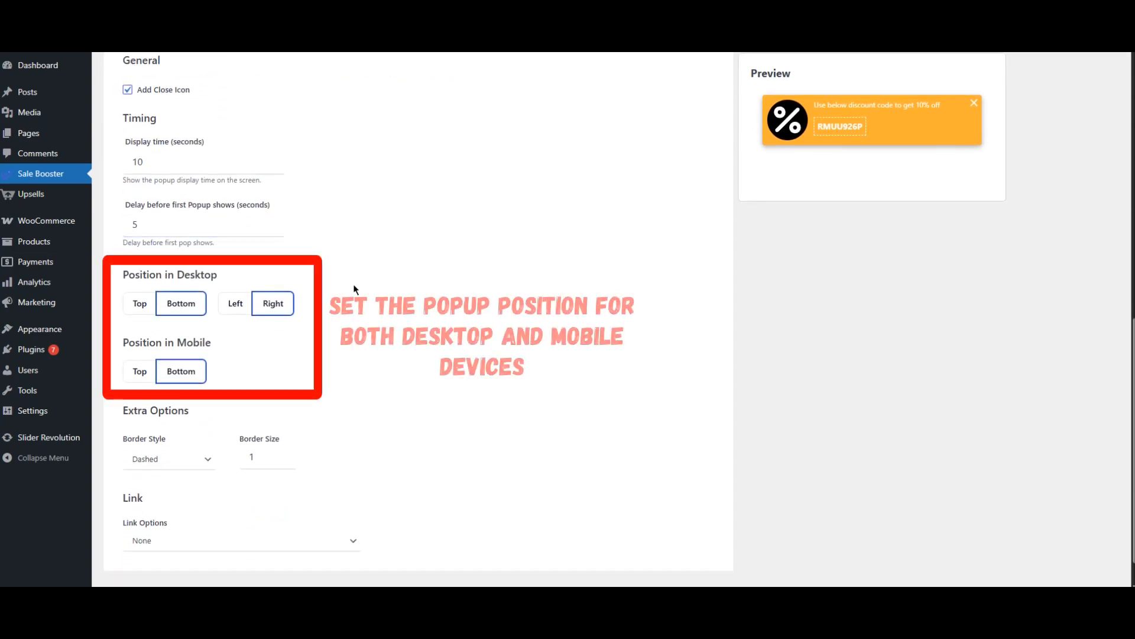
left_click(258, 543)
left_click(259, 545)
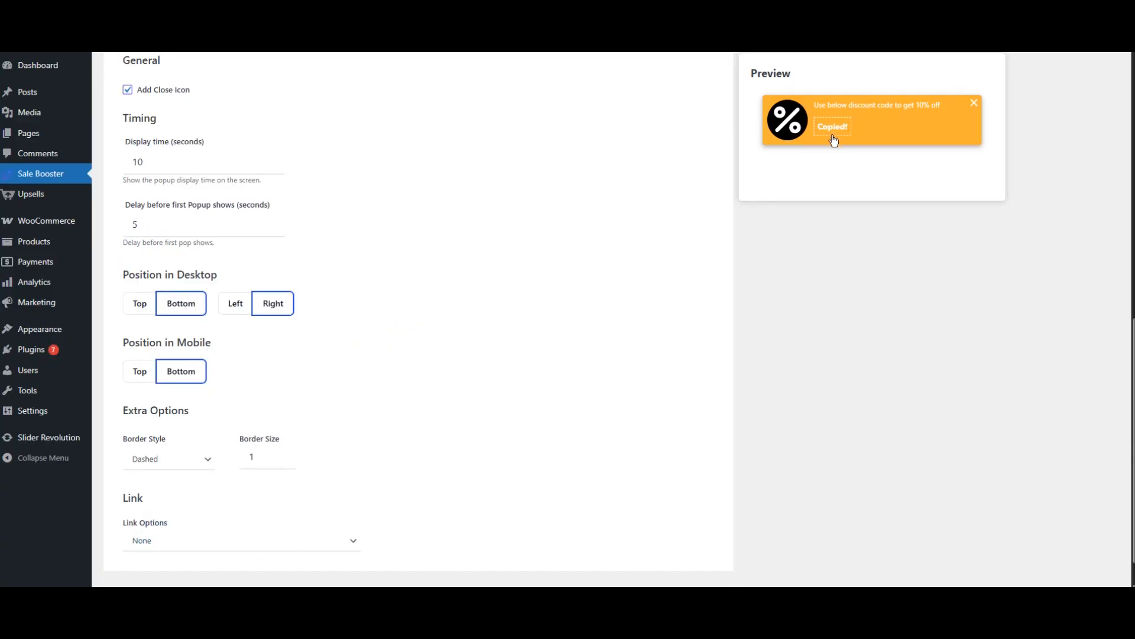
scroll(566, 296, "up", 3)
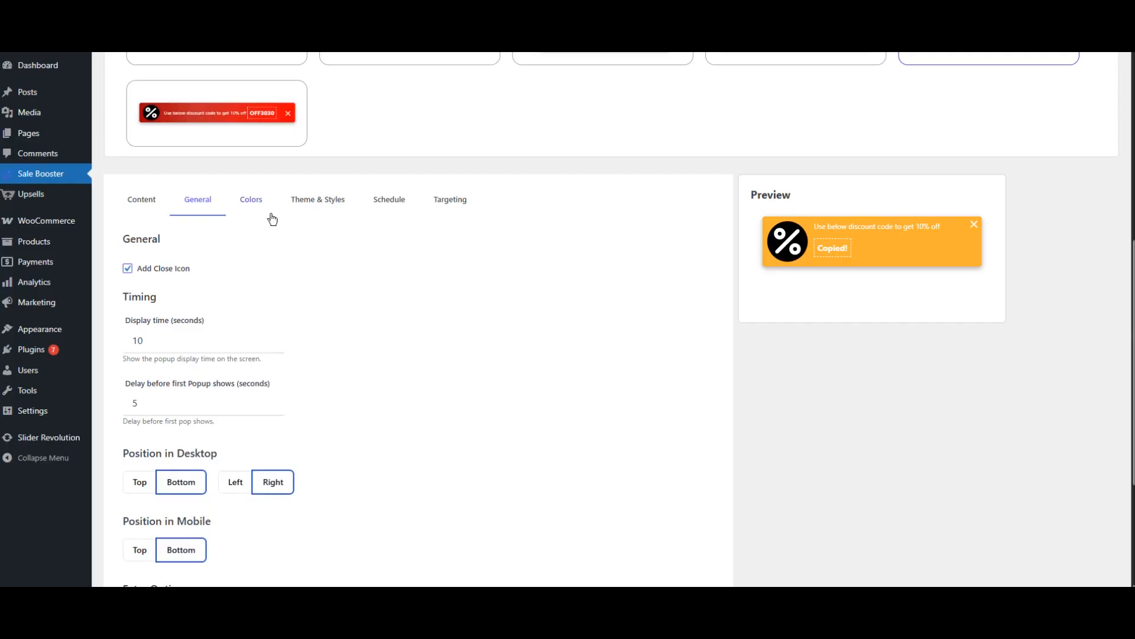
left_click(258, 207)
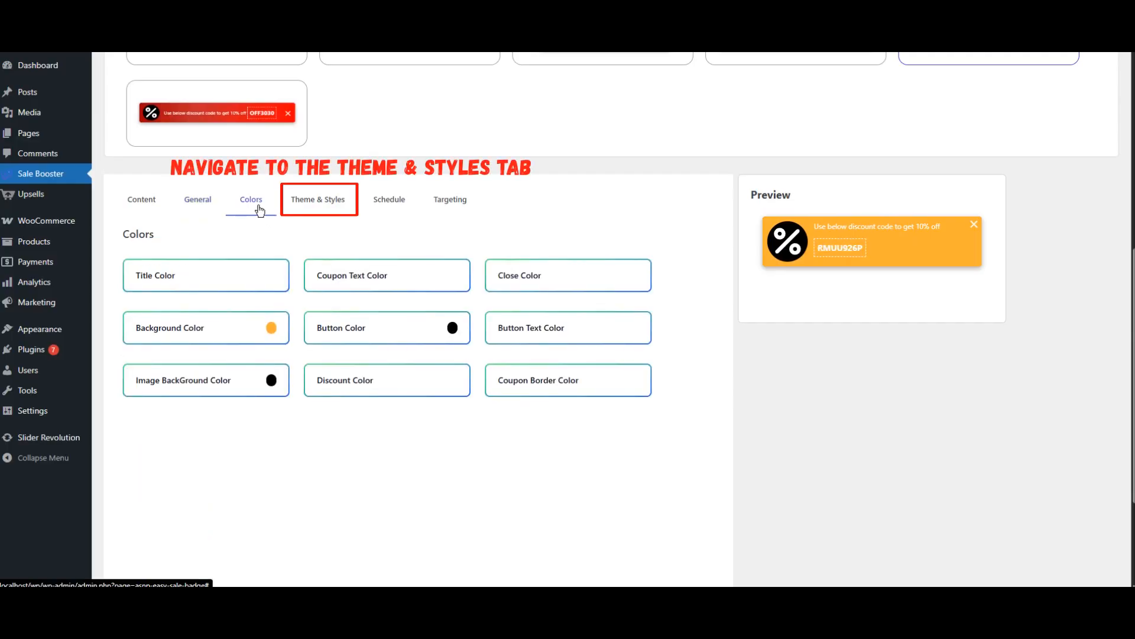
Apply the red Christmas theme to the popup after trying the dark green one
left_click(316, 206)
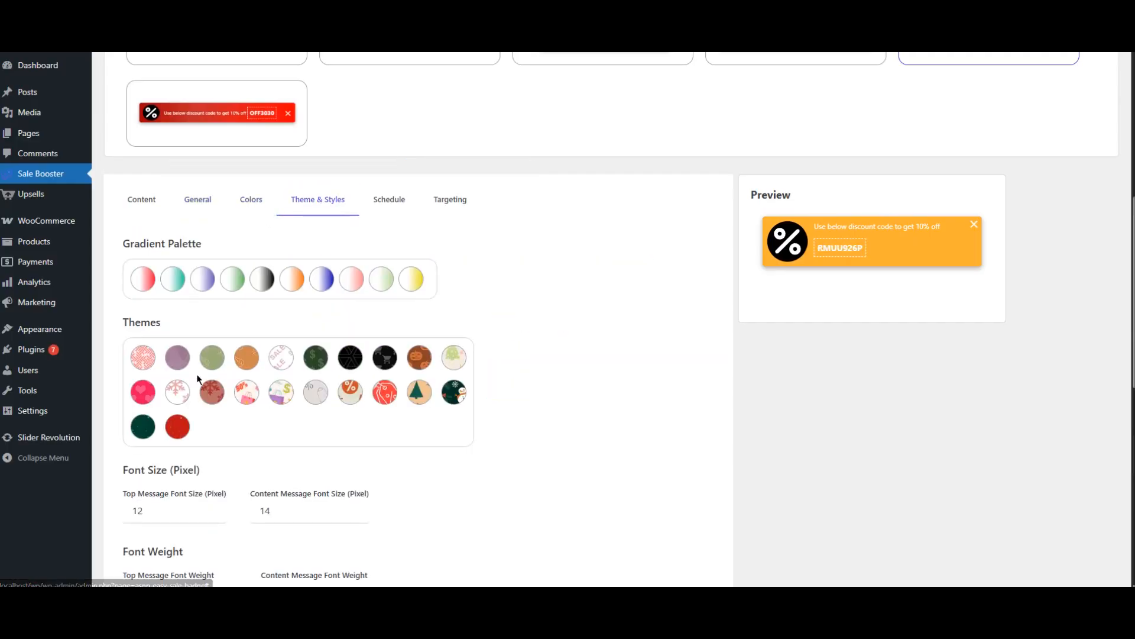
left_click(143, 427)
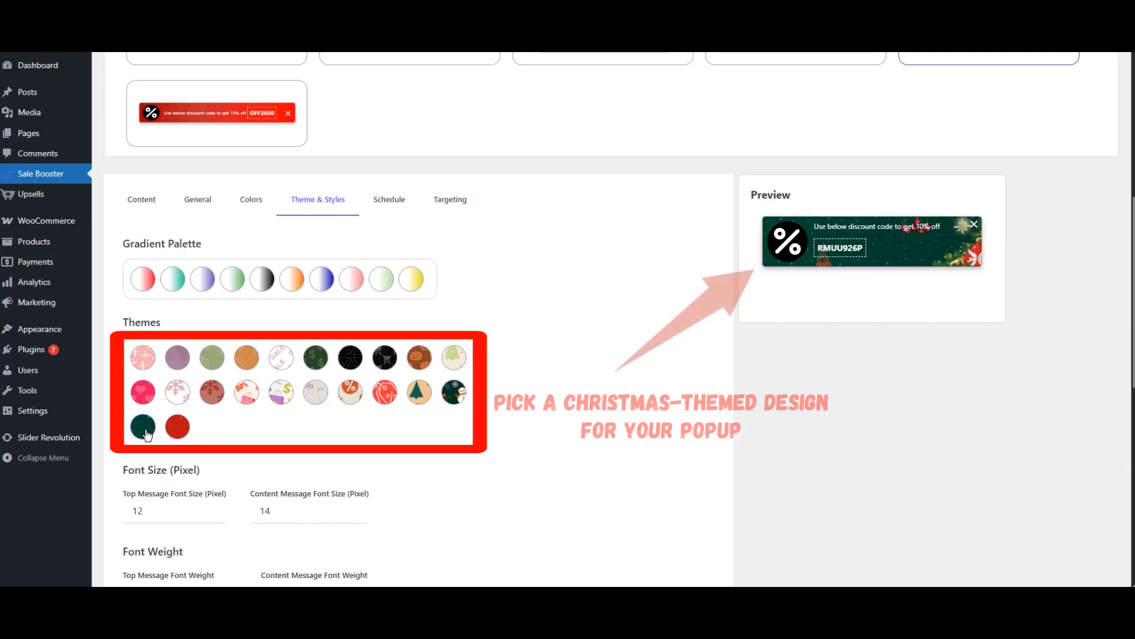
left_click(178, 426)
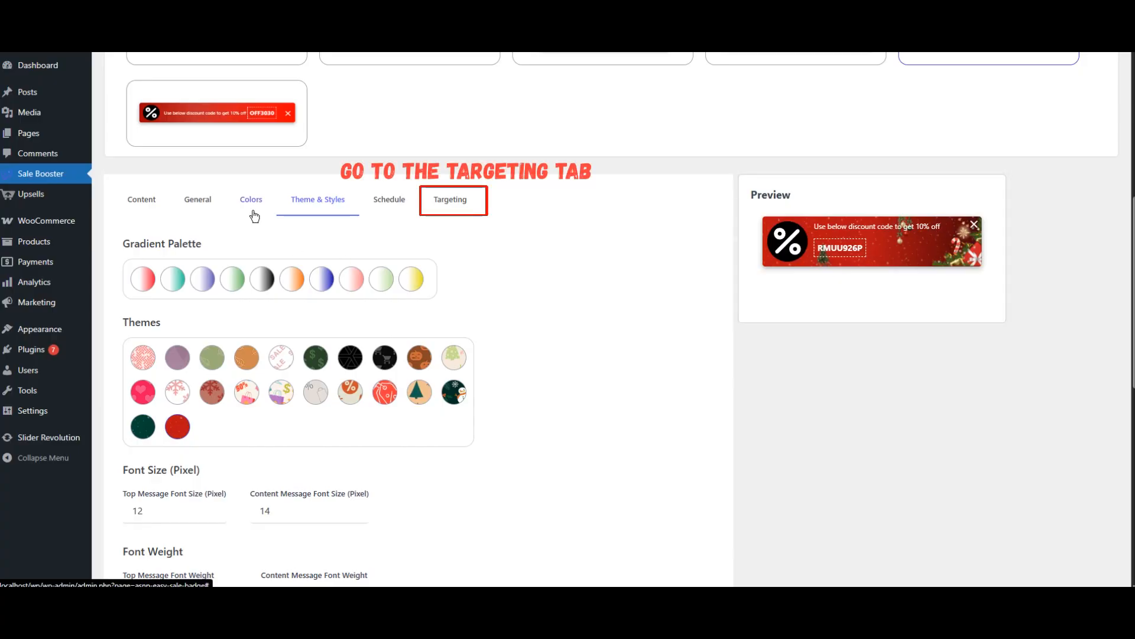
Target the discount popup at All Pages and save it
left_click(445, 208)
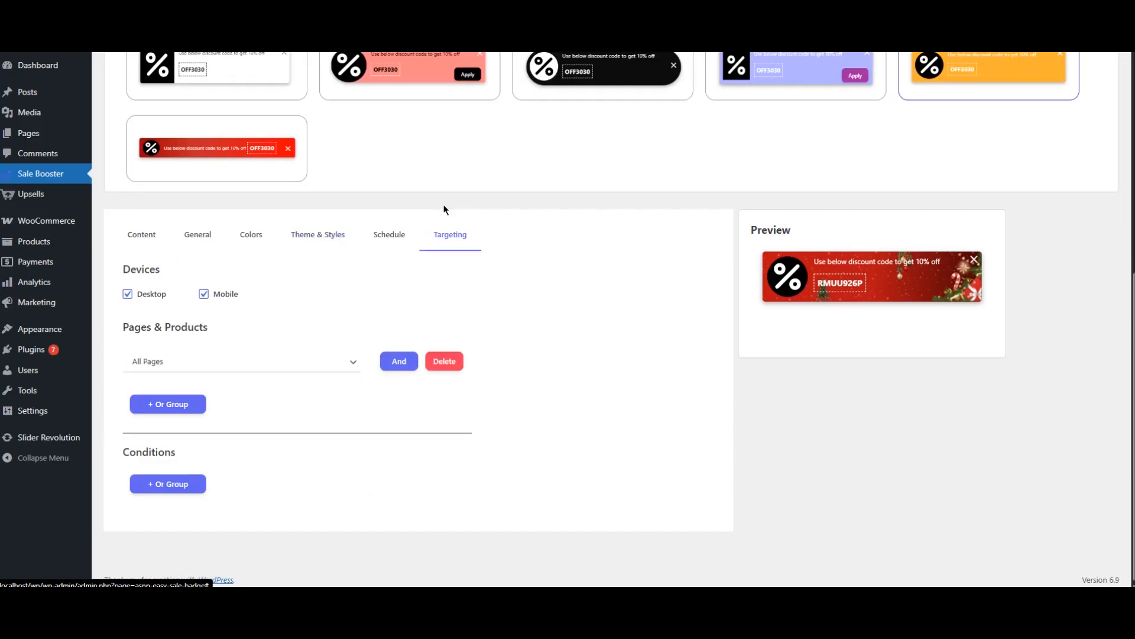
left_click(184, 373)
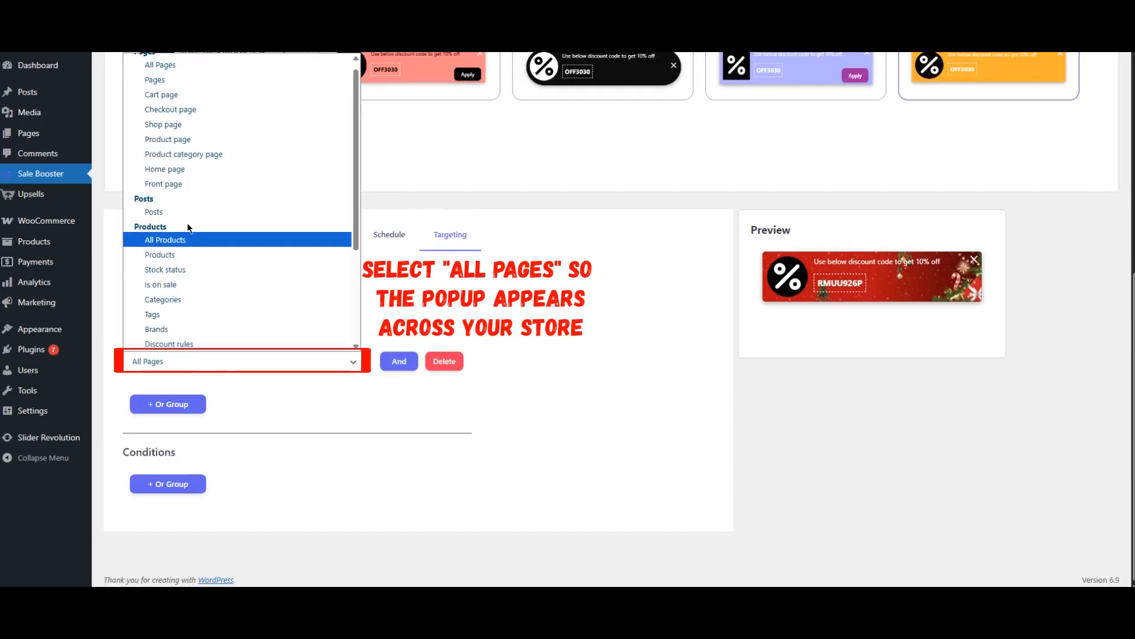
scroll(172, 137, "up", 1)
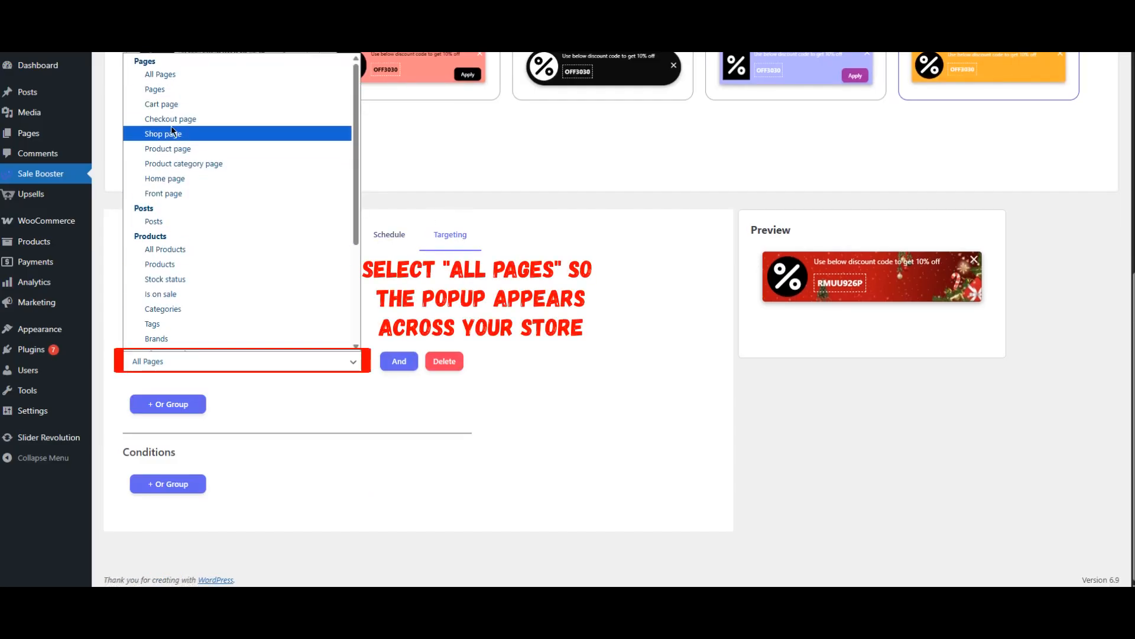
left_click(170, 76)
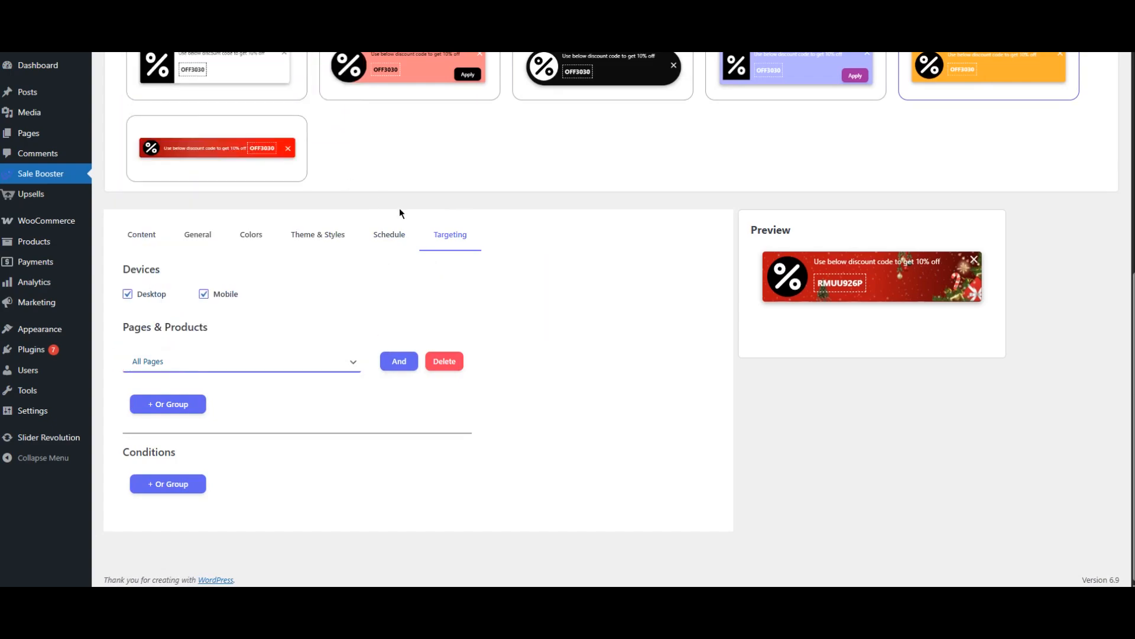
scroll(506, 318, "up", 7)
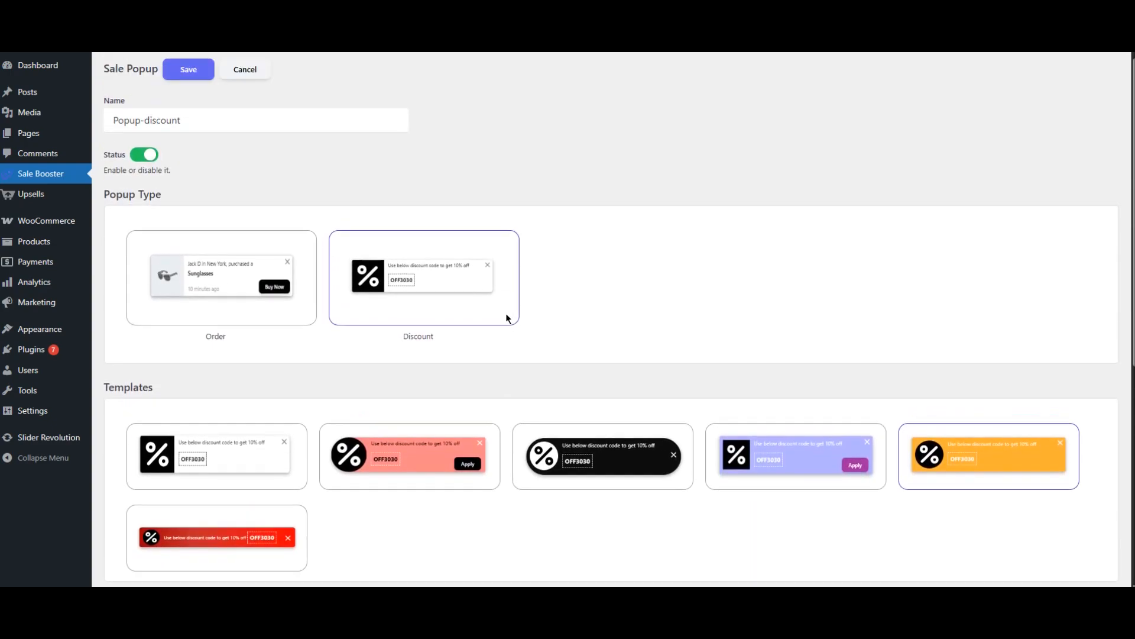
scroll(505, 318, "up", 1)
left_click(177, 105)
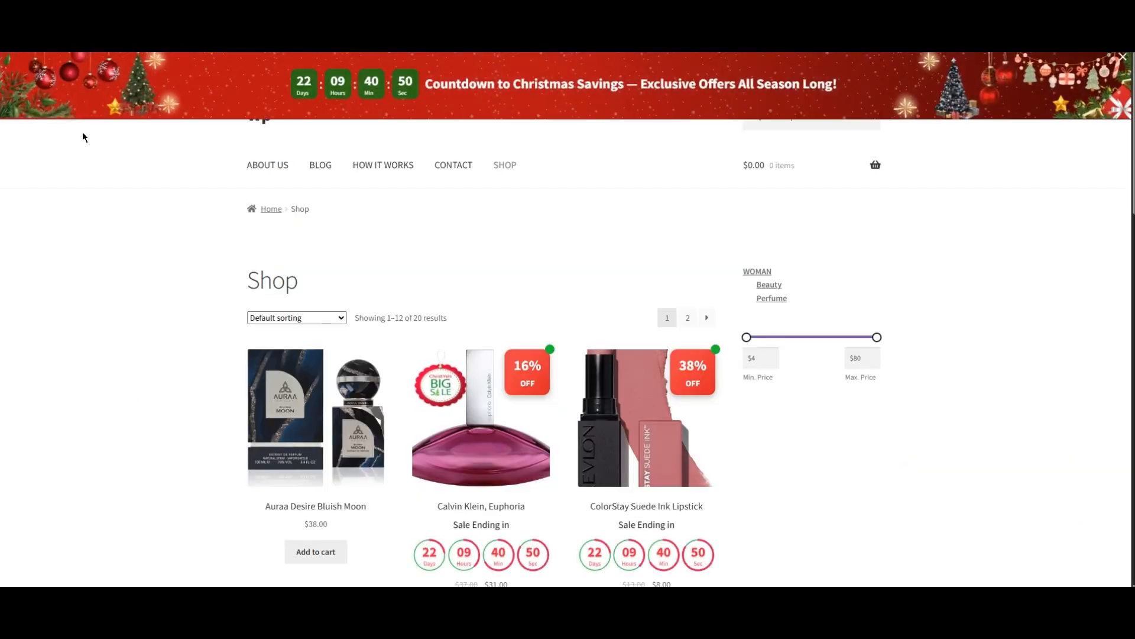
Check the coupon popup on the storefront Shop page, copy its coupon code and dismiss the popup
scroll(57, 243, "down", 4)
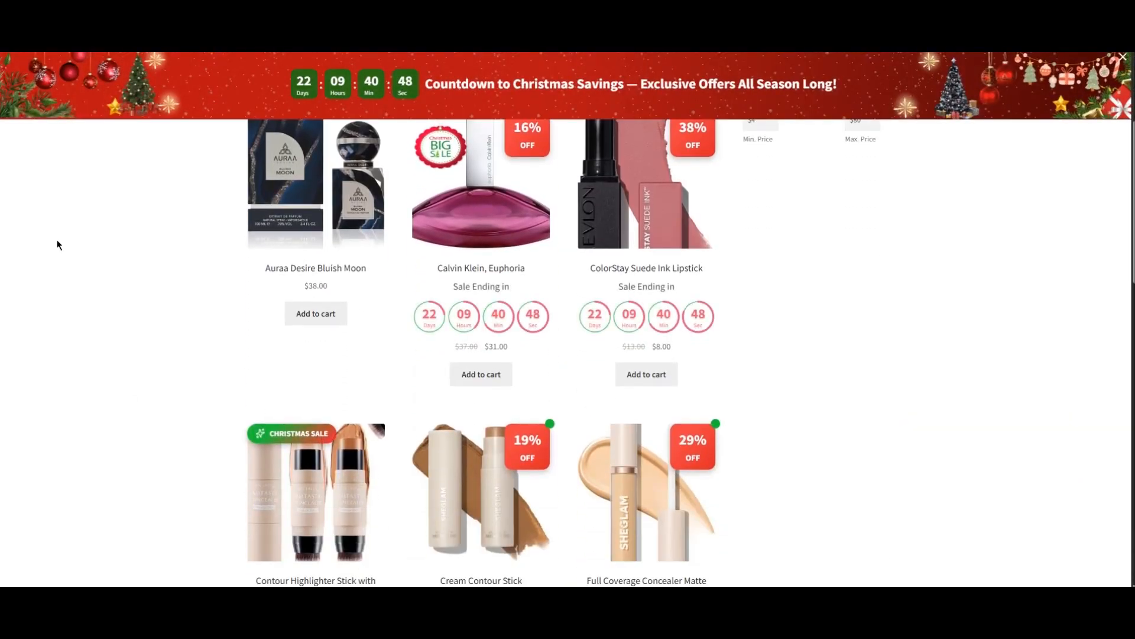
scroll(57, 245, "down", 2)
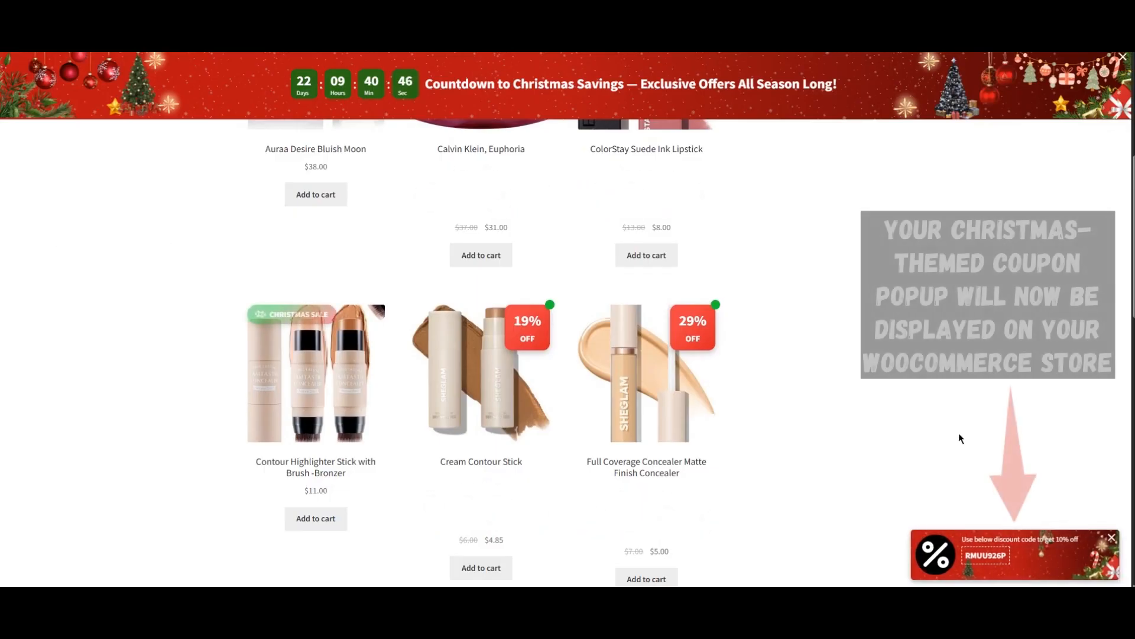
left_click(989, 559)
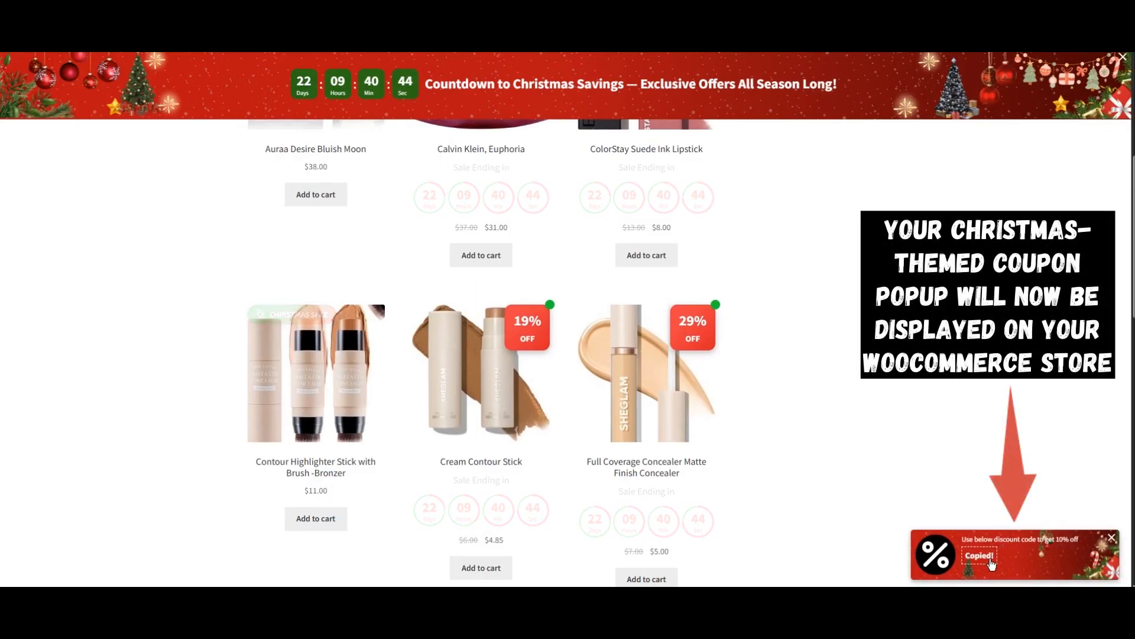
left_click(1113, 539)
scroll(920, 449, "down", 3)
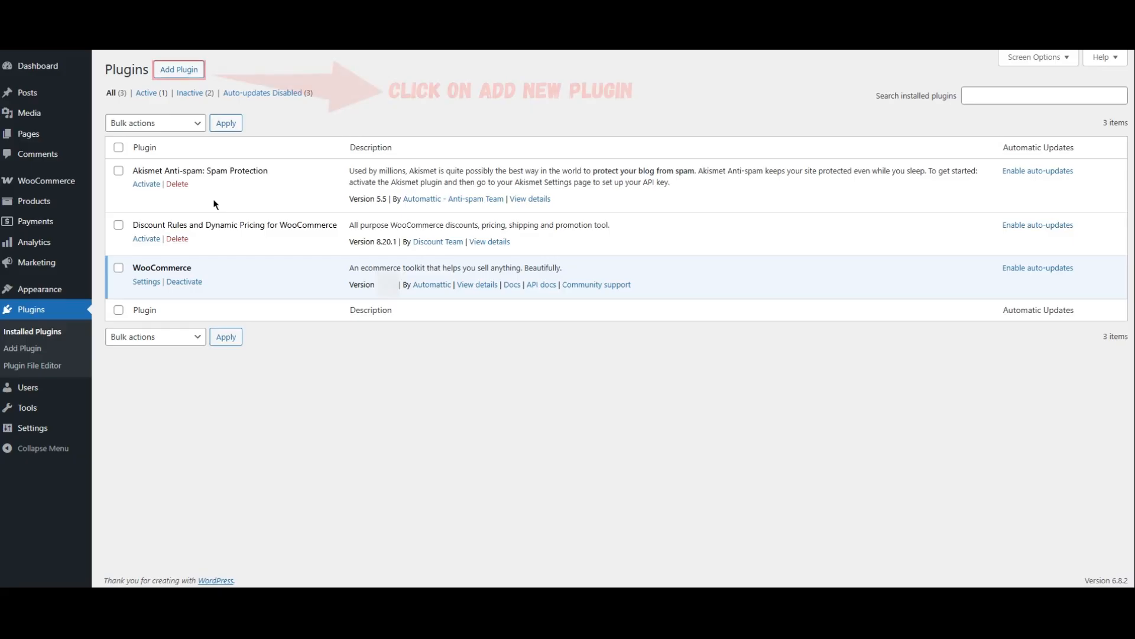
Search the plugin directory for asanaplugins and install Product Badge, Label, Countdown Timer for WooCommerce – Sale Booster
left_click(180, 75)
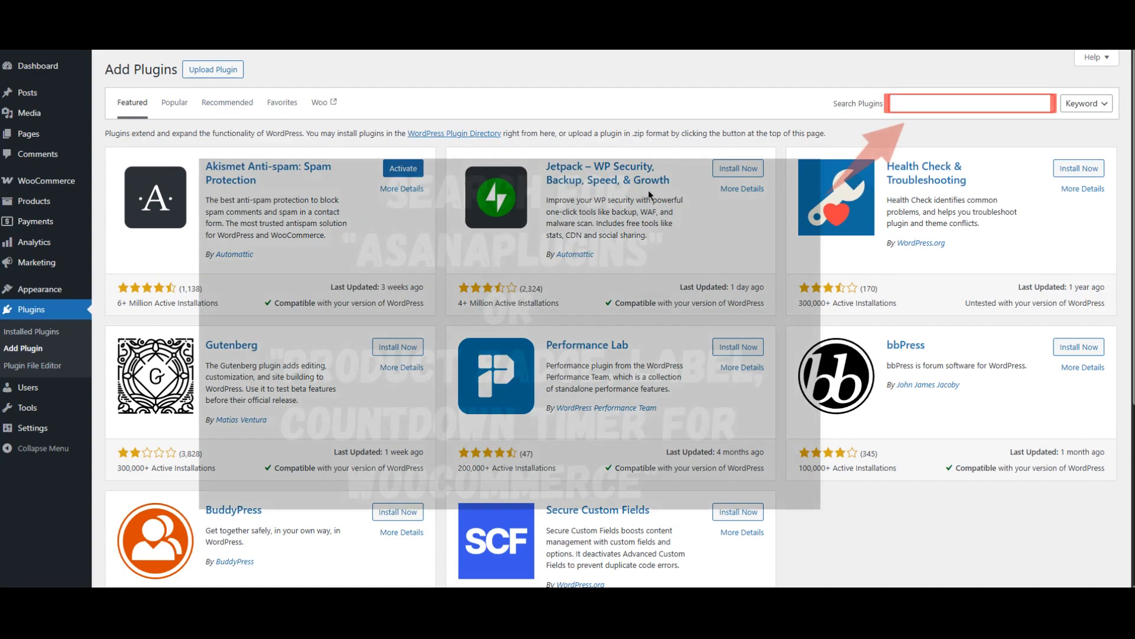
left_click(942, 106)
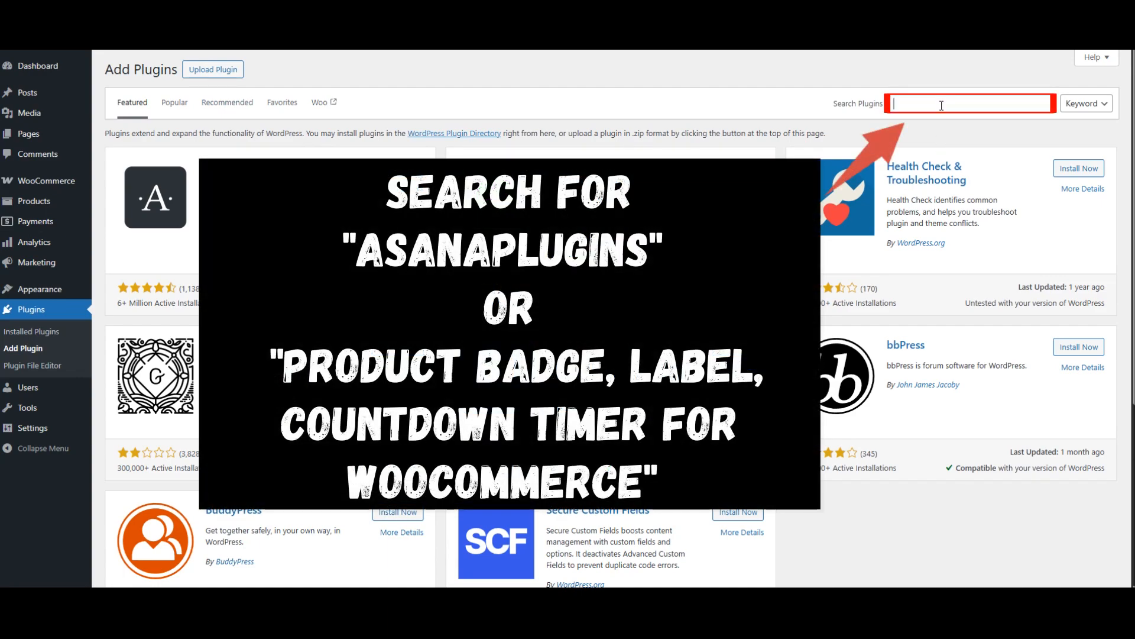
type("asanaplugins")
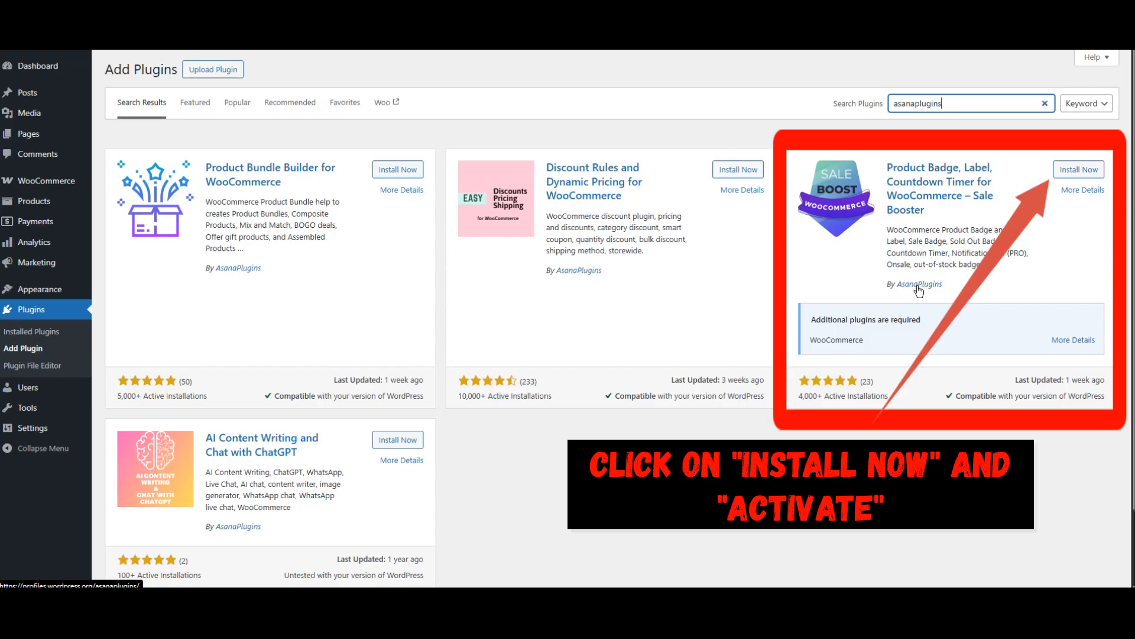
left_click(1082, 171)
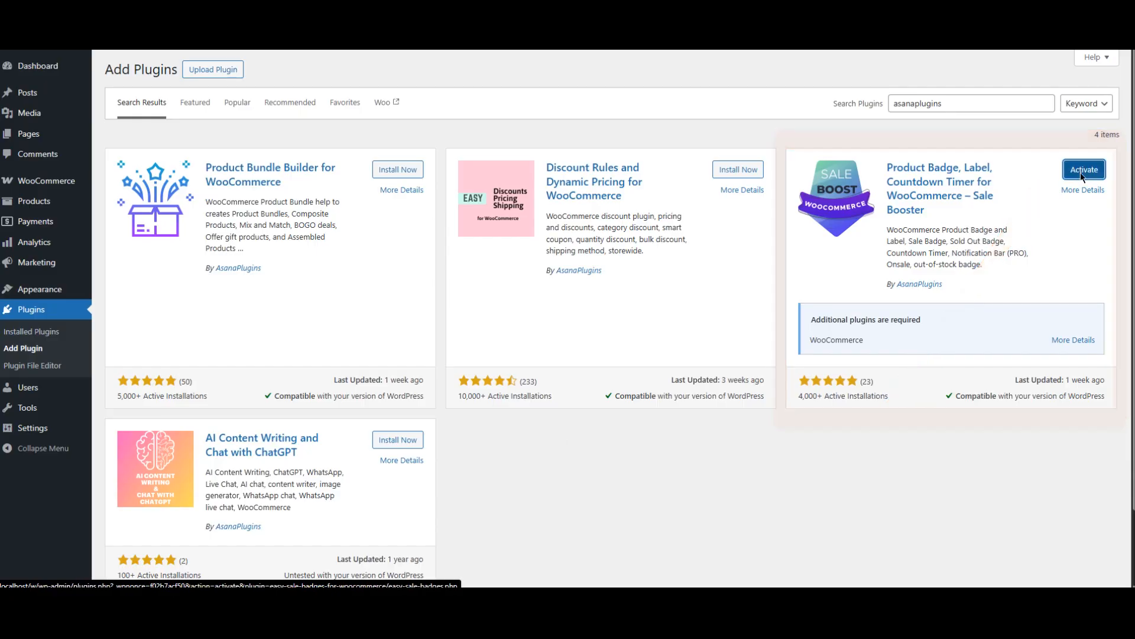
Activate the Sale Booster plugin and start a new badge in it
left_click(1082, 169)
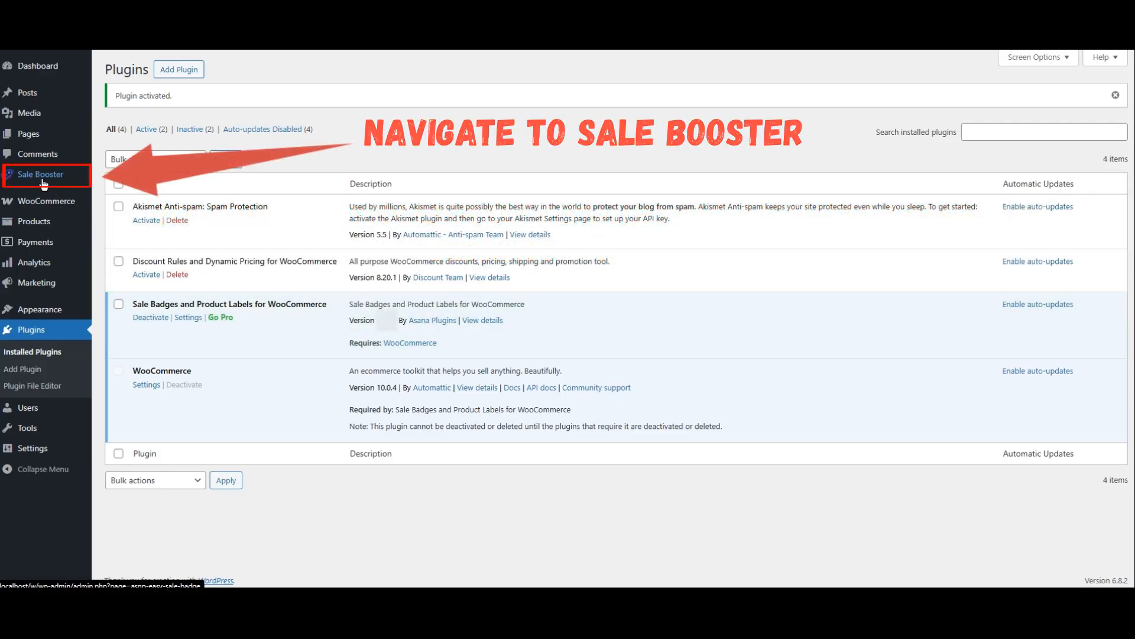
left_click(43, 179)
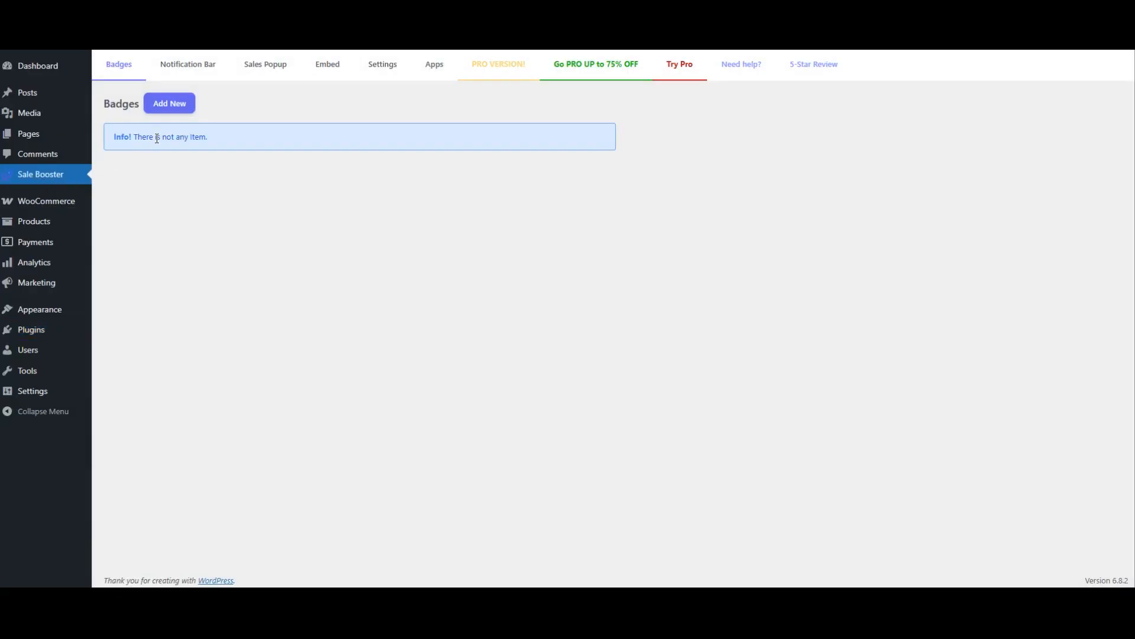
left_click(169, 103)
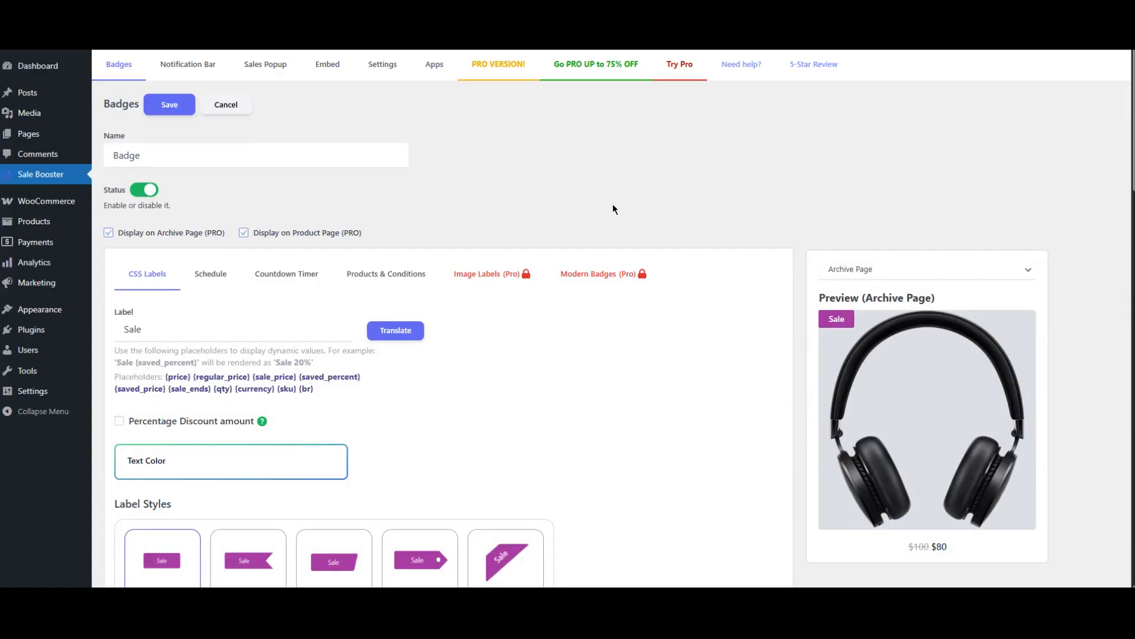
Examine the new badge's CSS label styles and compare the countdown timer styles for the Out of Image and On Image positions
scroll(613, 204, "down", 2)
scroll(633, 213, "down", 2)
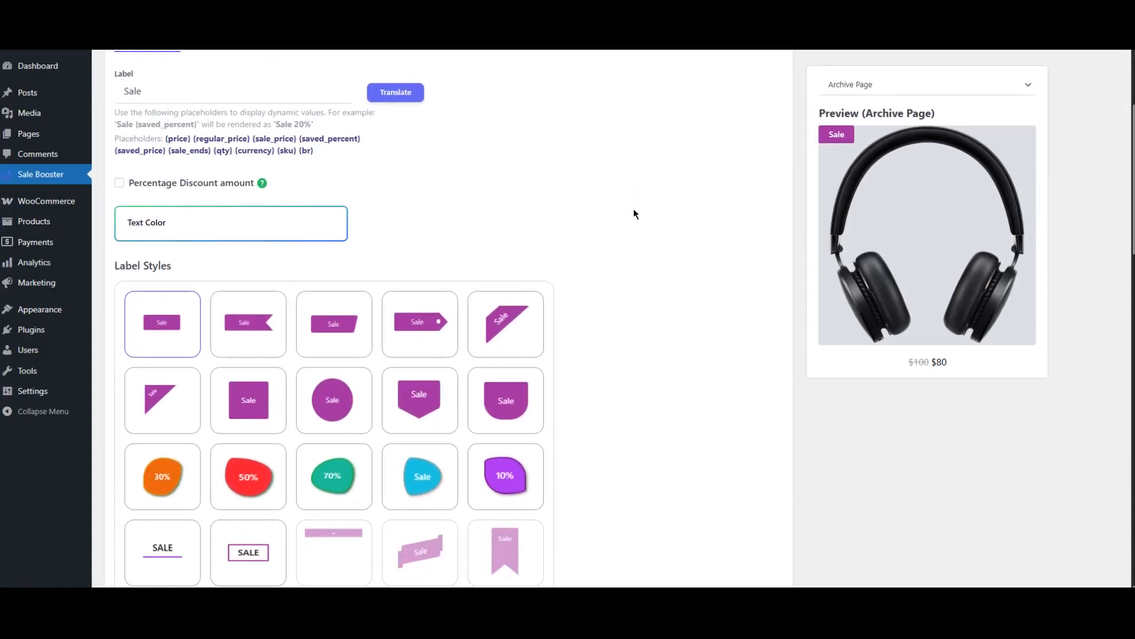
scroll(634, 214, "up", 2)
left_click(291, 160)
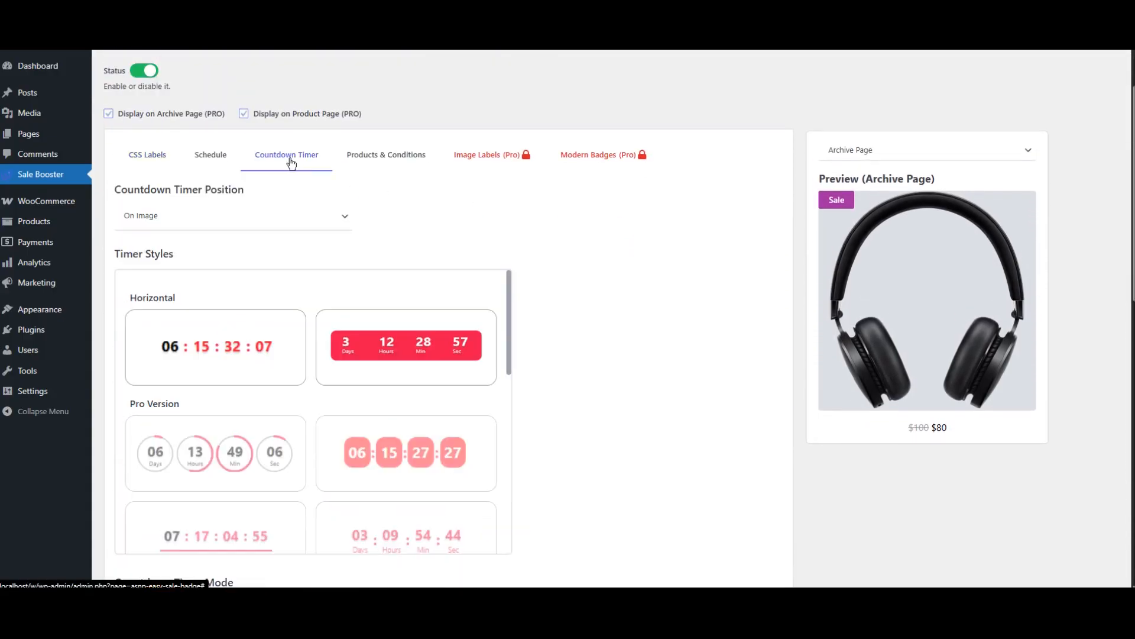
left_click(215, 221)
left_click(222, 248)
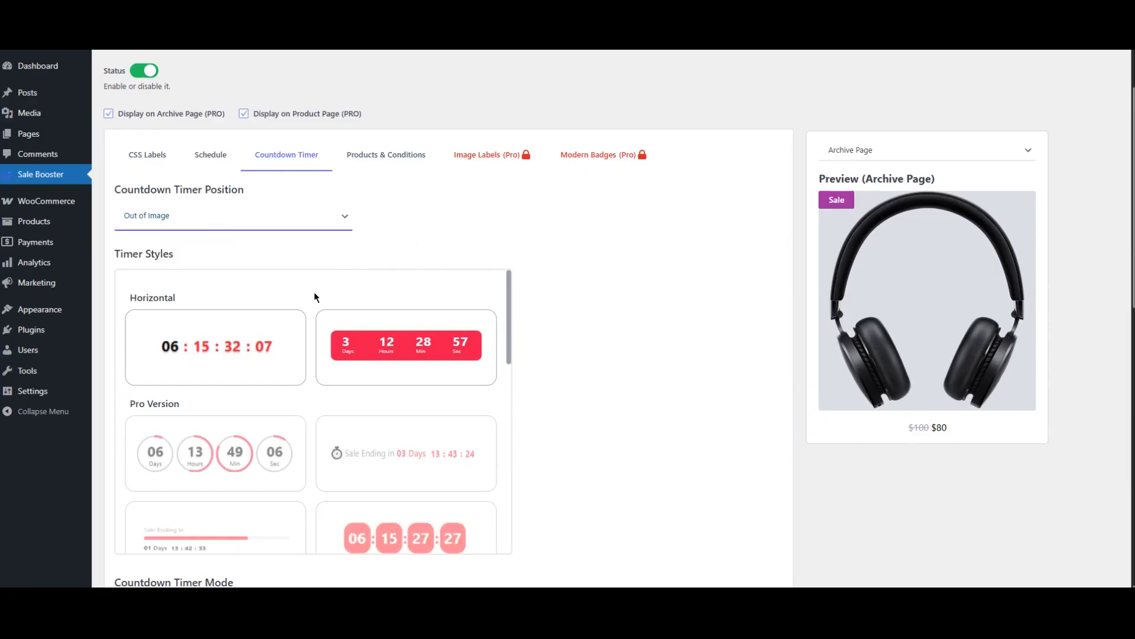
left_click(278, 229)
left_click(272, 236)
scroll(385, 233, "up", 2)
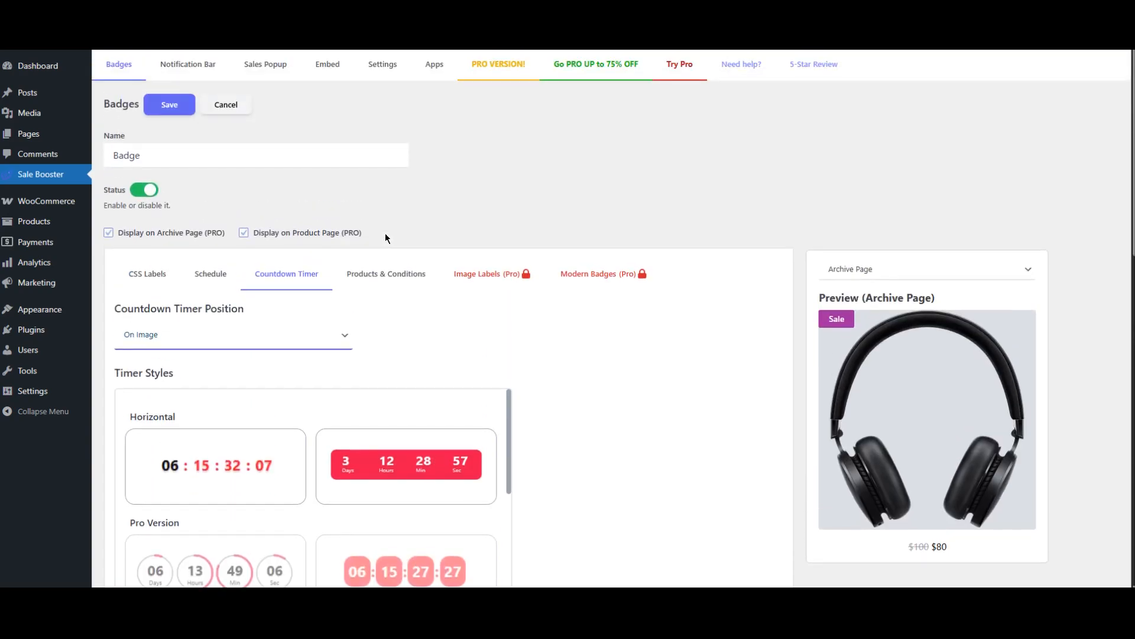
Look over the Notification Bar, Sales Popup and Embed features of Sale Booster
left_click(192, 67)
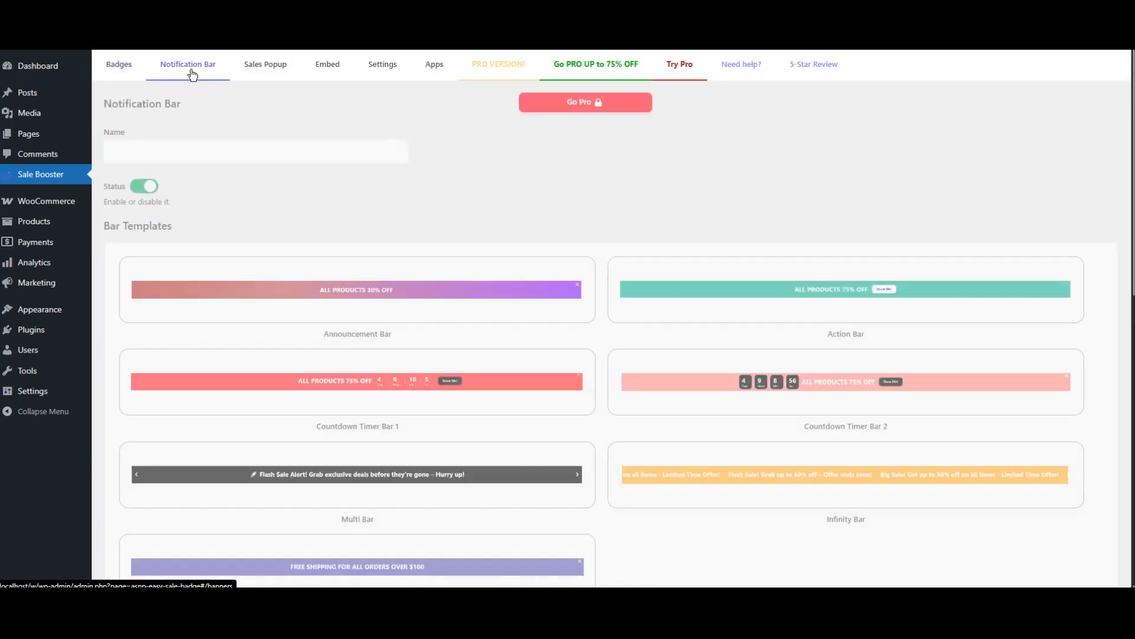
left_click(279, 75)
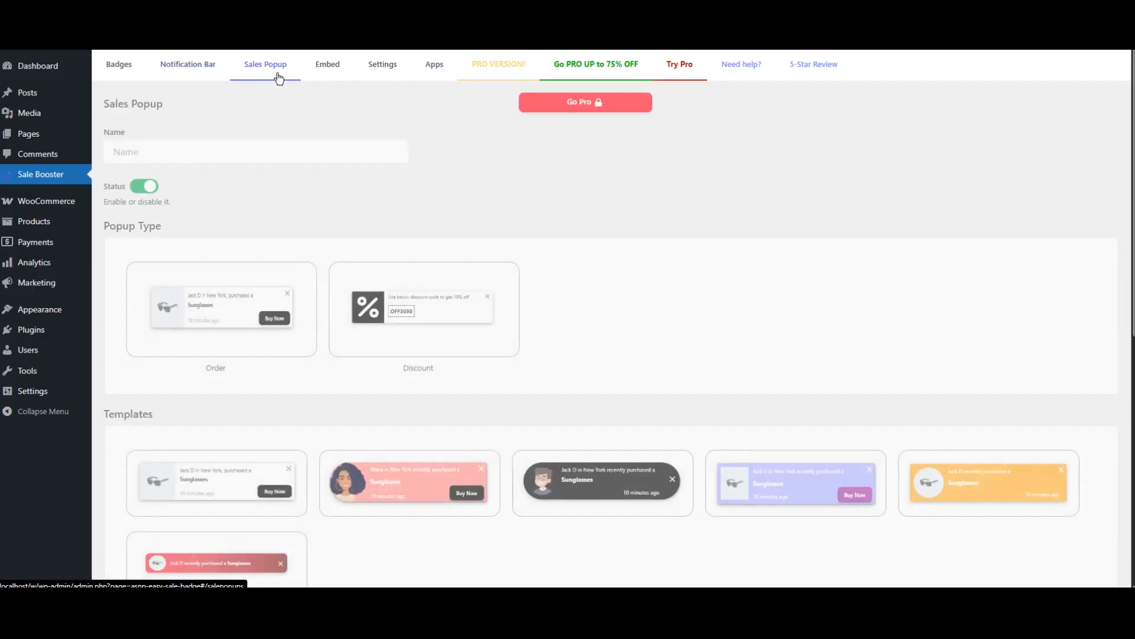
left_click(333, 79)
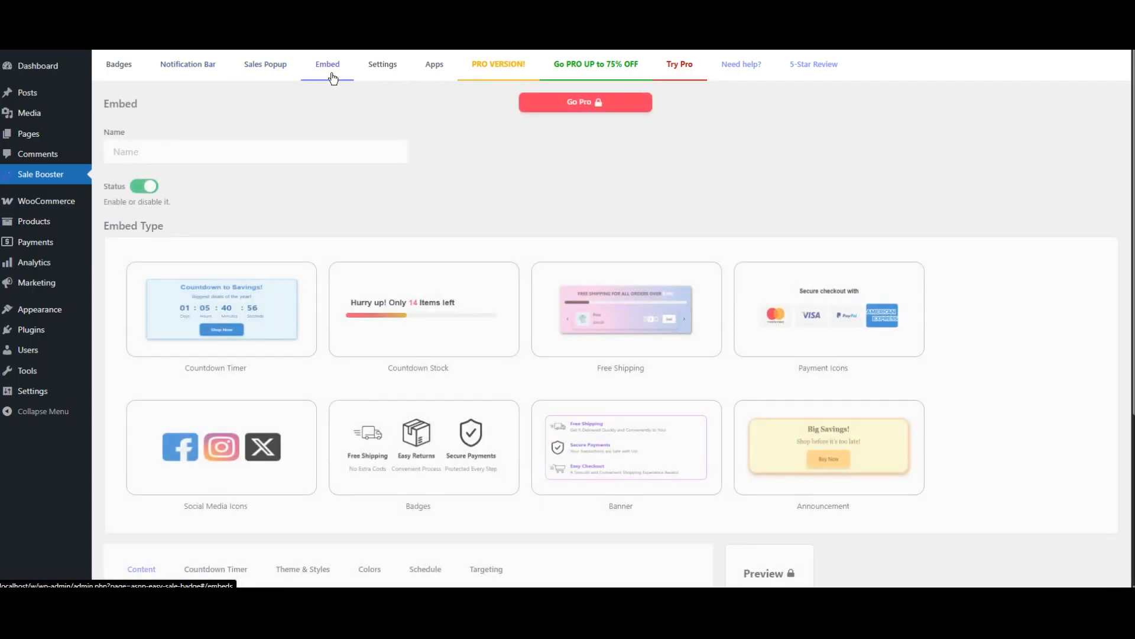
Read through the Sale Booster Pro version overview, including its Features and Benefits list
left_click(499, 70)
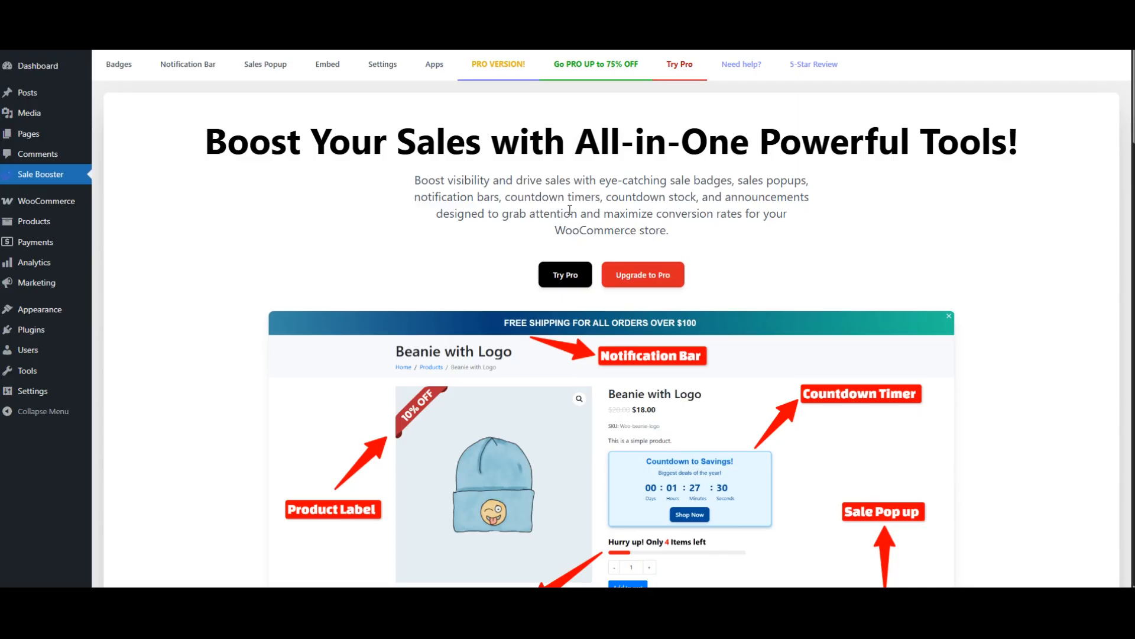
scroll(804, 235, "down", 10)
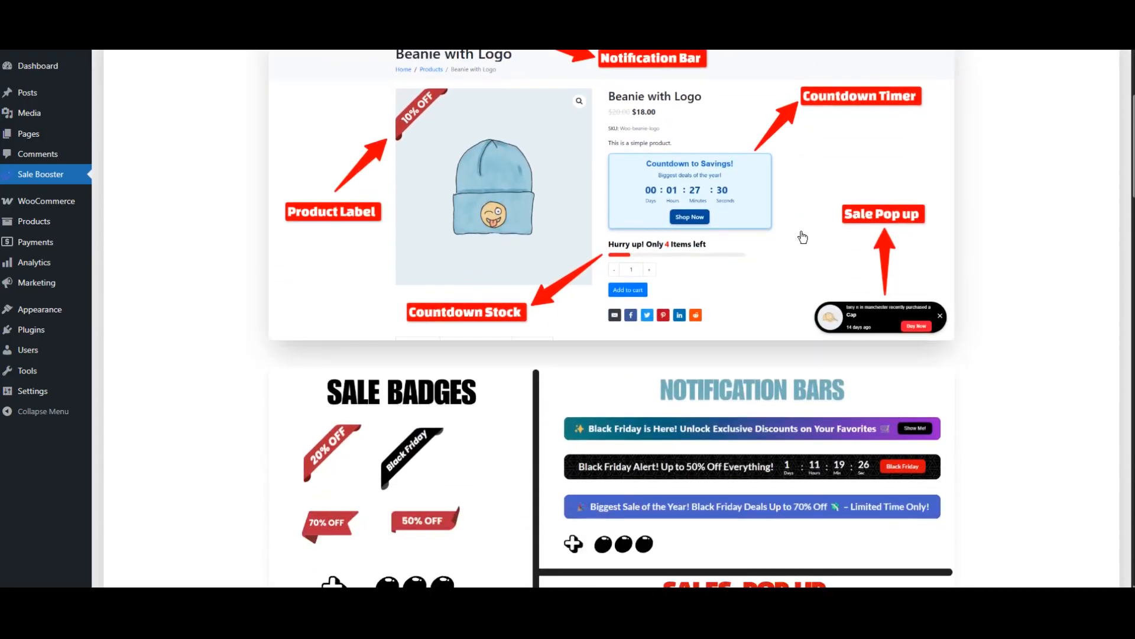
scroll(797, 233, "down", 11)
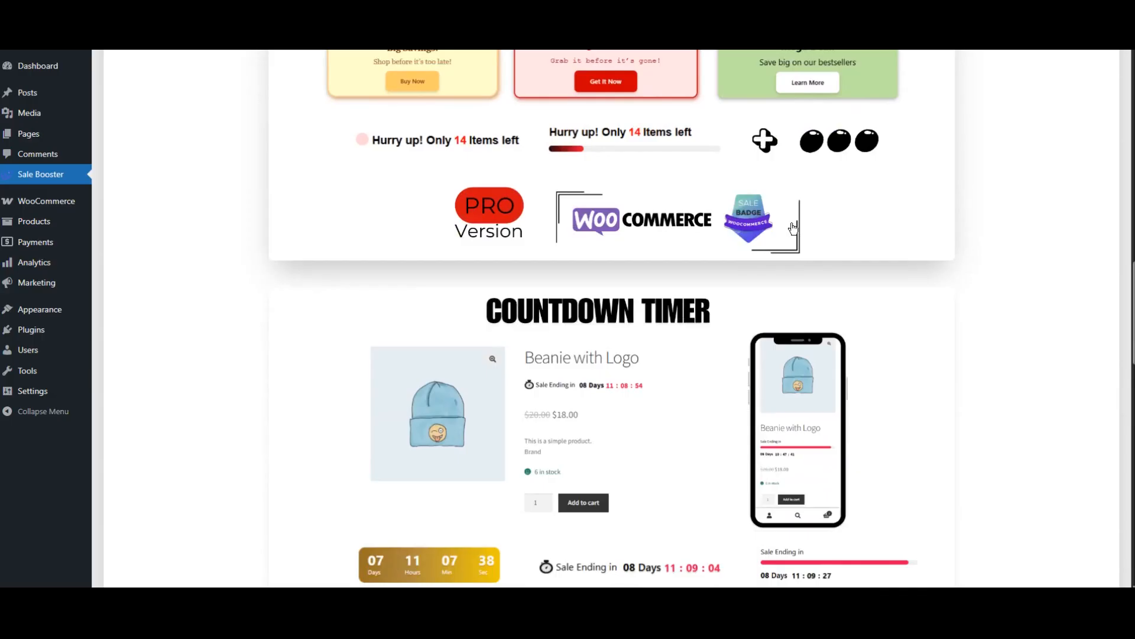
scroll(794, 229, "down", 7)
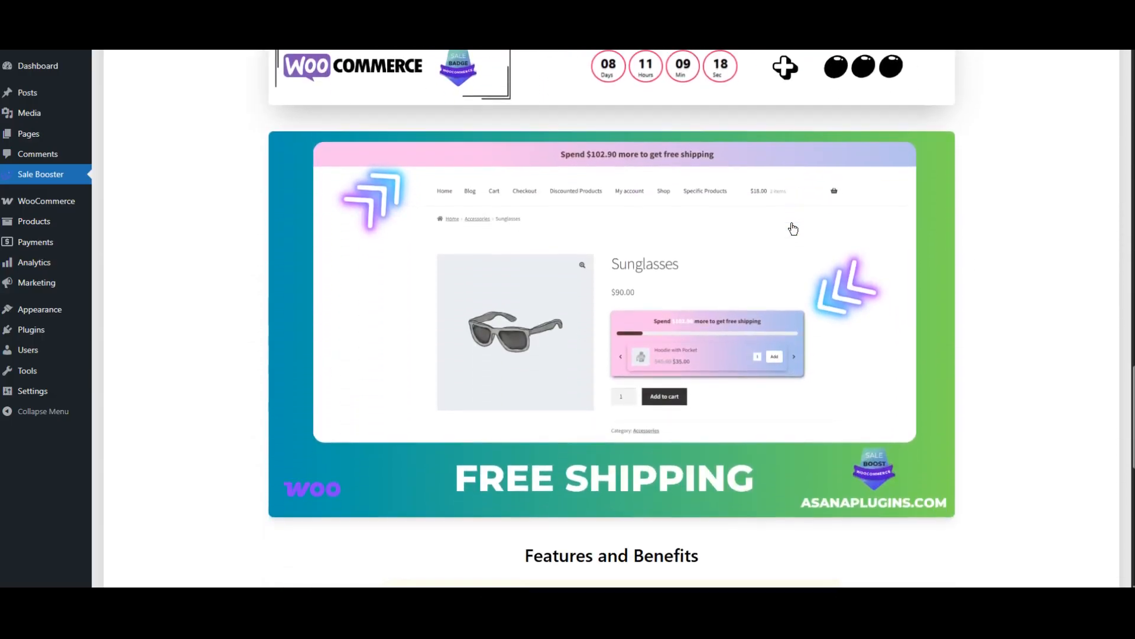
scroll(584, 206, "down", 6)
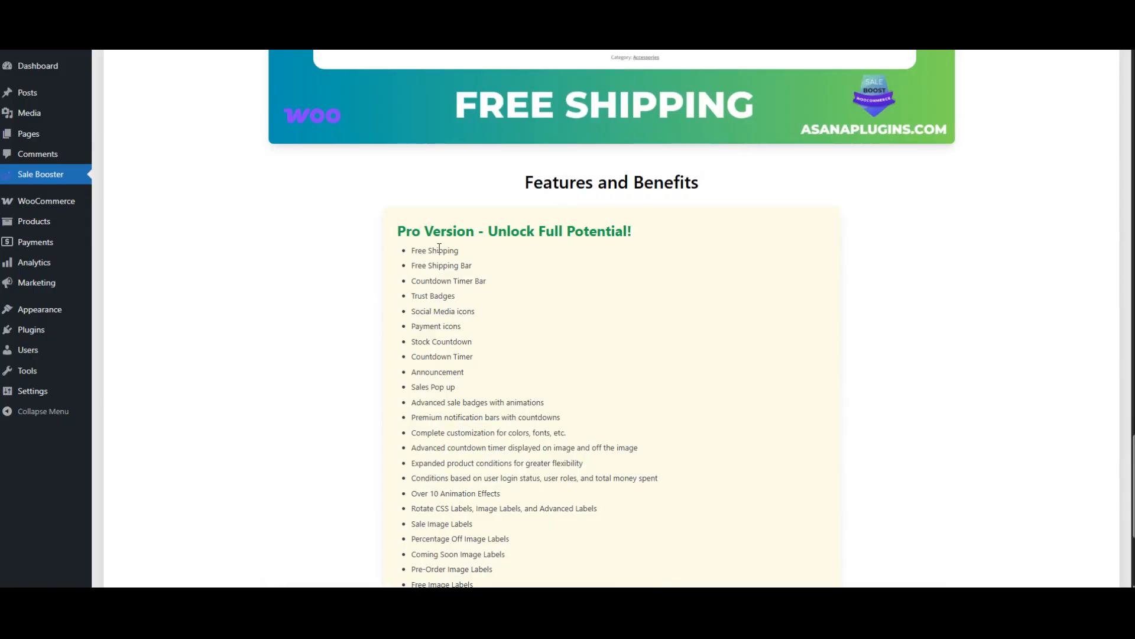
scroll(692, 304, "down", 4)
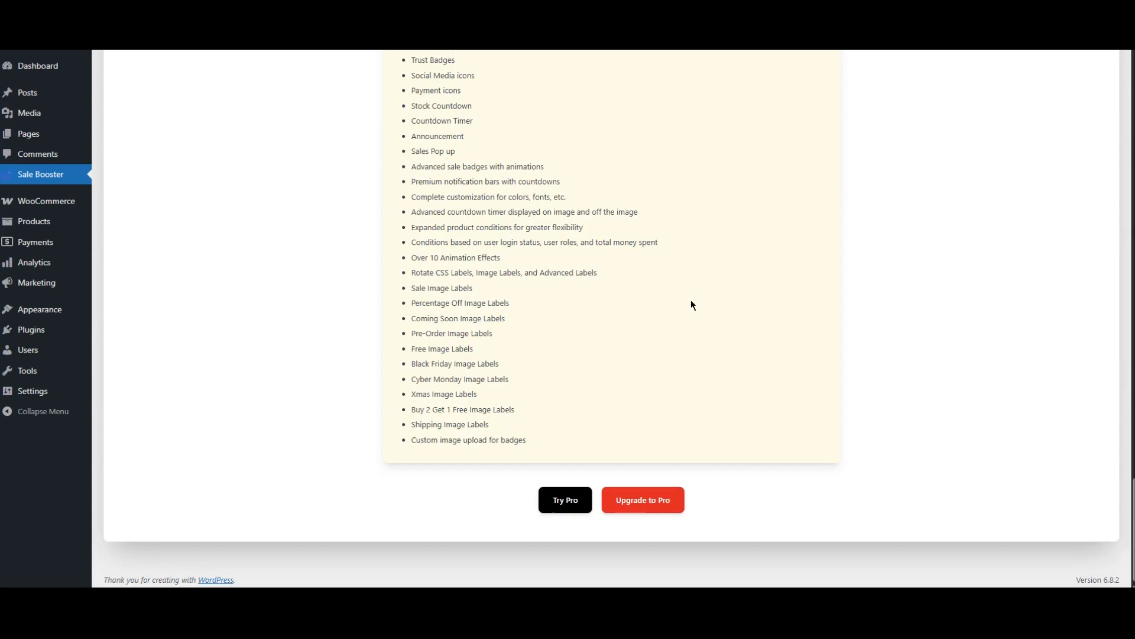
Open the Upgrade to Pro product page and examine its subscription options, support links and list of examples
left_click(633, 500)
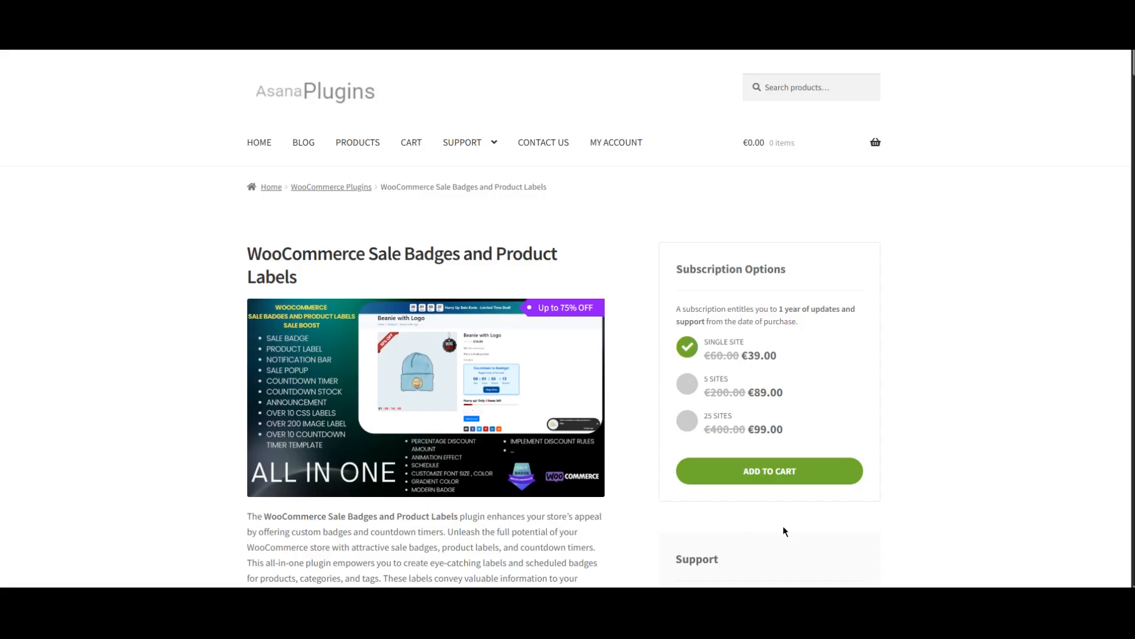
scroll(783, 527, "down", 3)
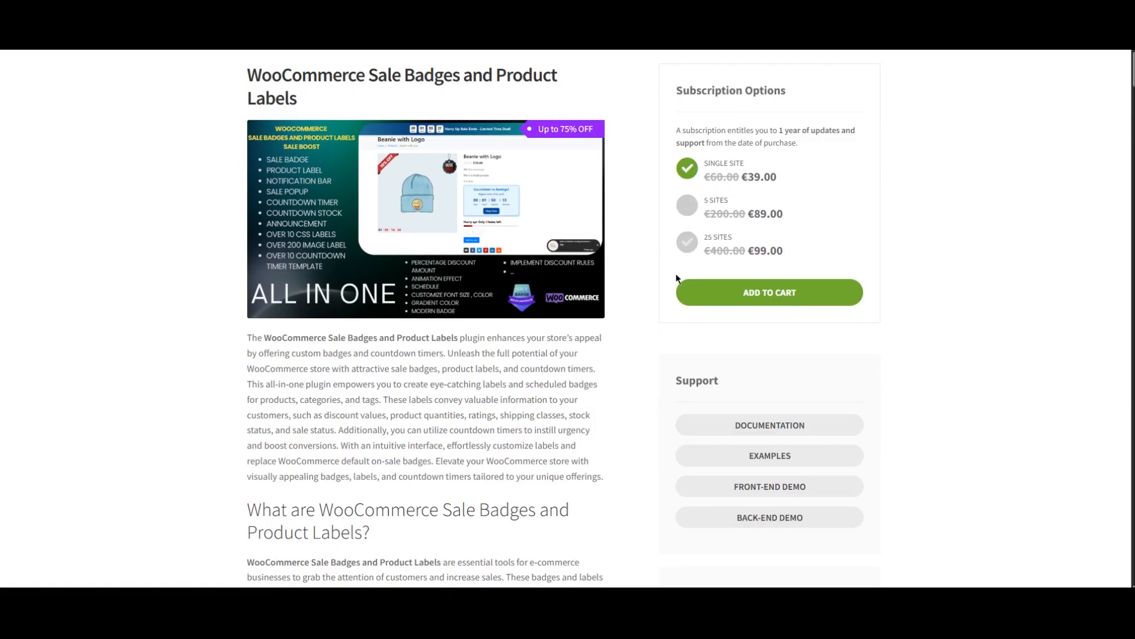
scroll(958, 440, "down", 3)
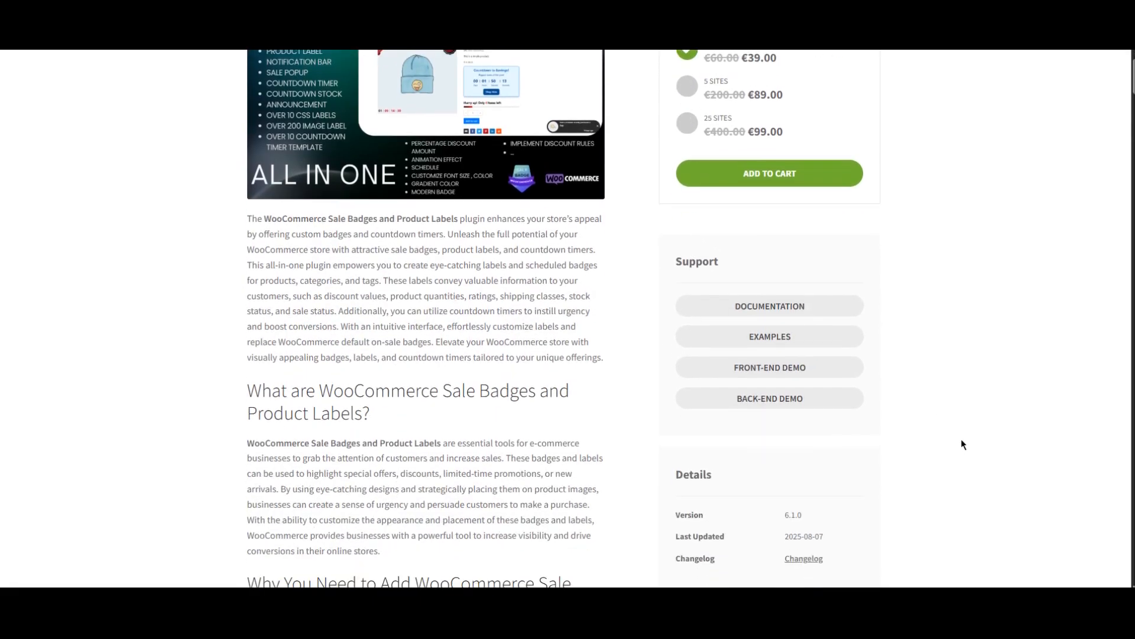
scroll(961, 440, "down", 1)
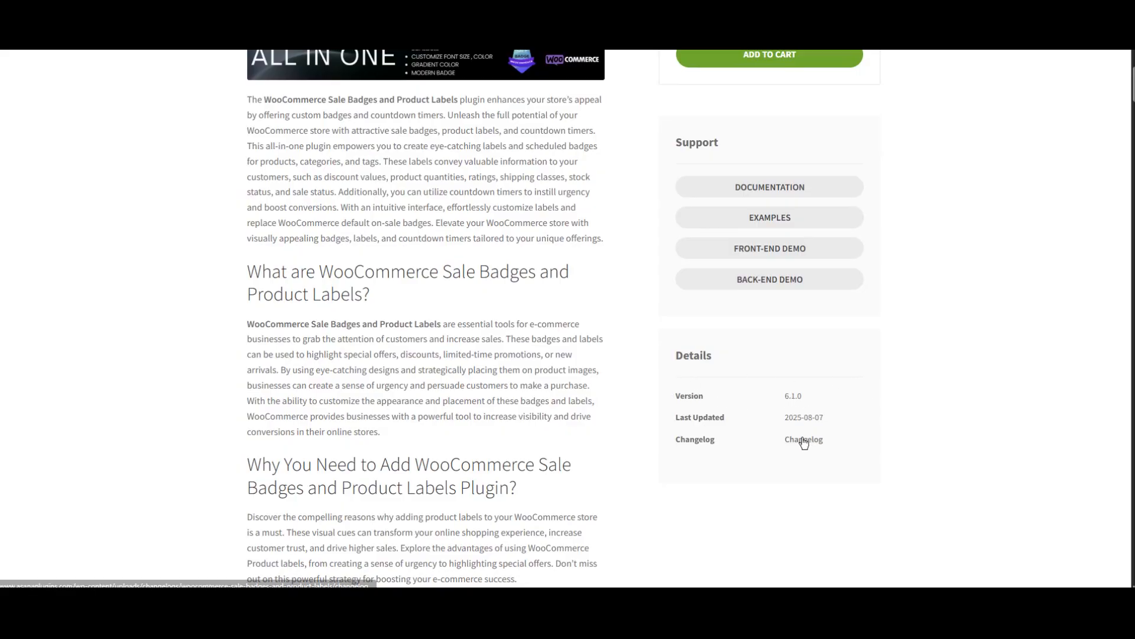
left_click(770, 220)
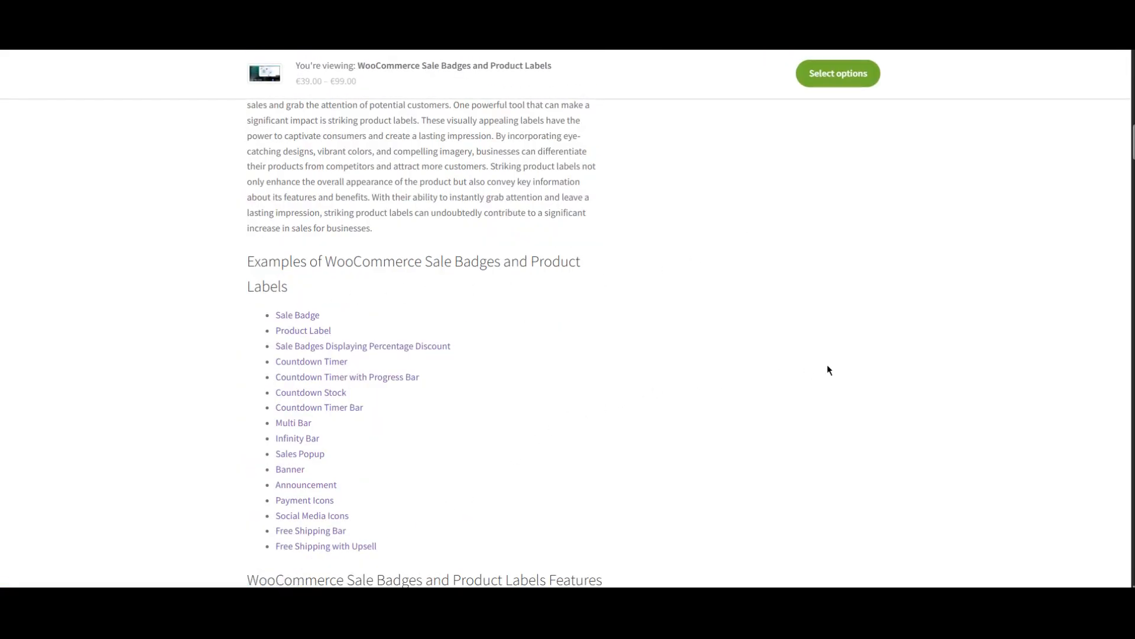
scroll(854, 366, "up", 20)
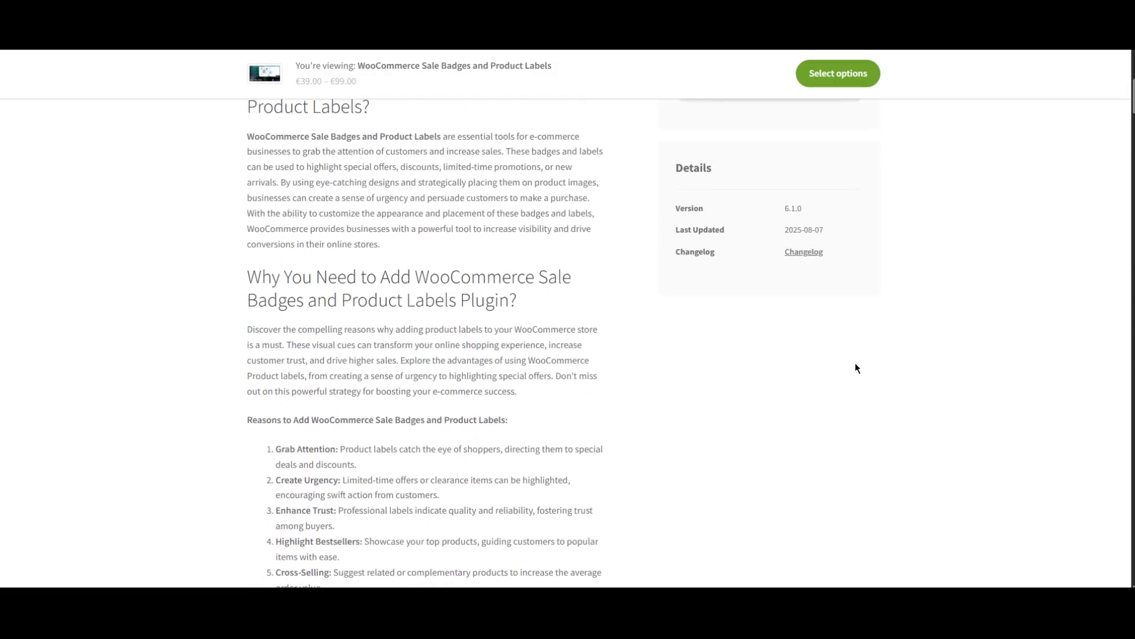
scroll(887, 357, "up", 3)
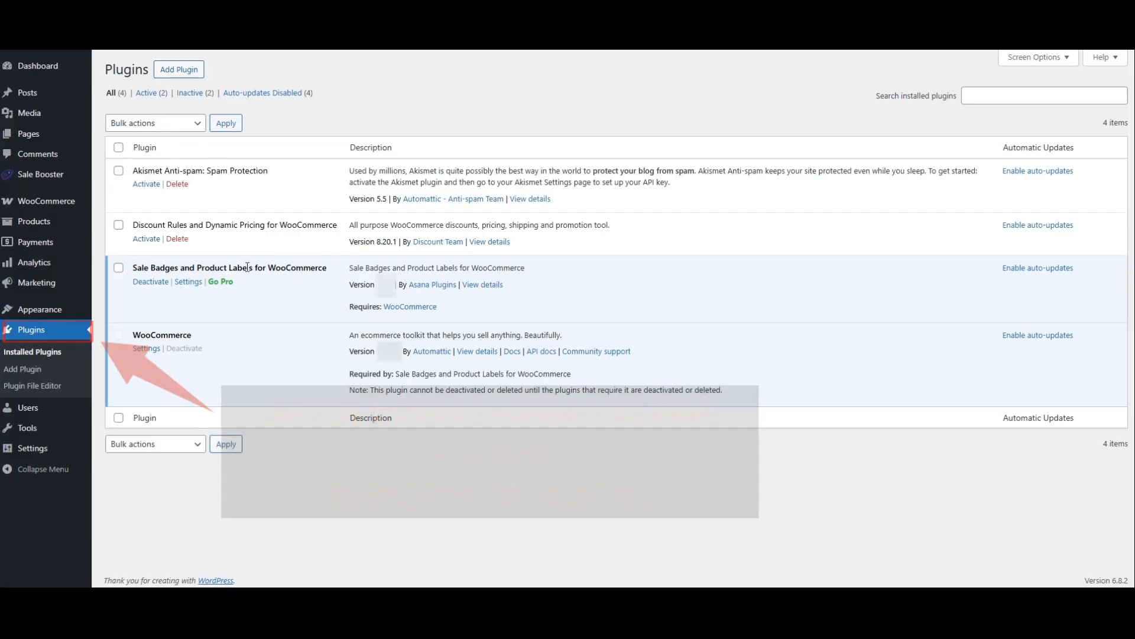
Install the Pro plugin from the uploaded file easy-sale-badges-for-woocommerce-pro.zip and activate it
left_click(180, 69)
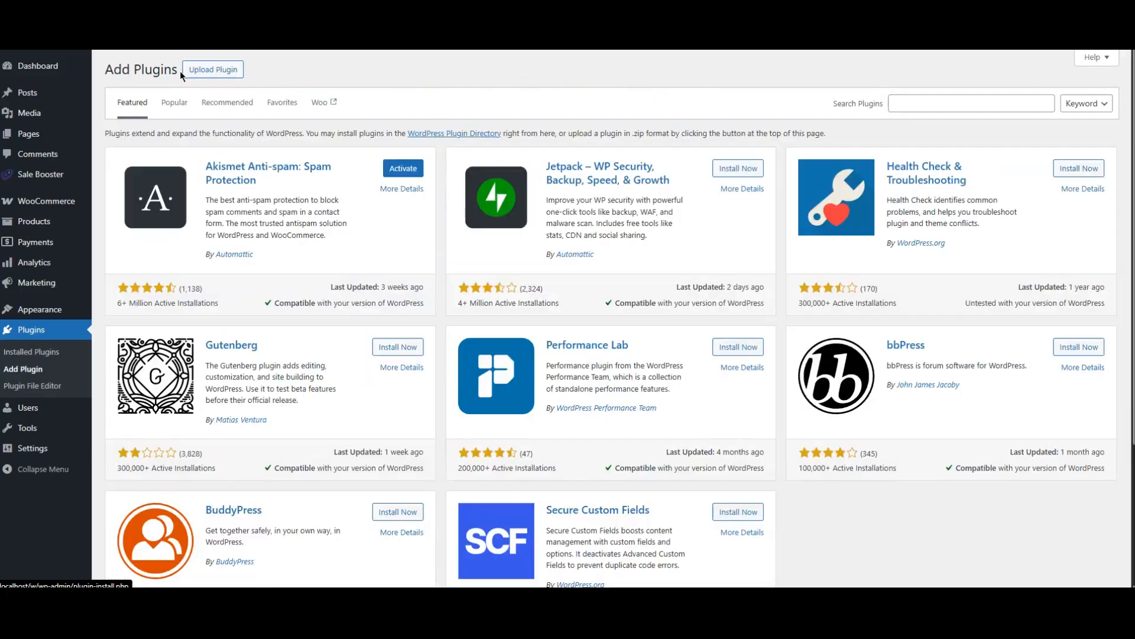
left_click(217, 75)
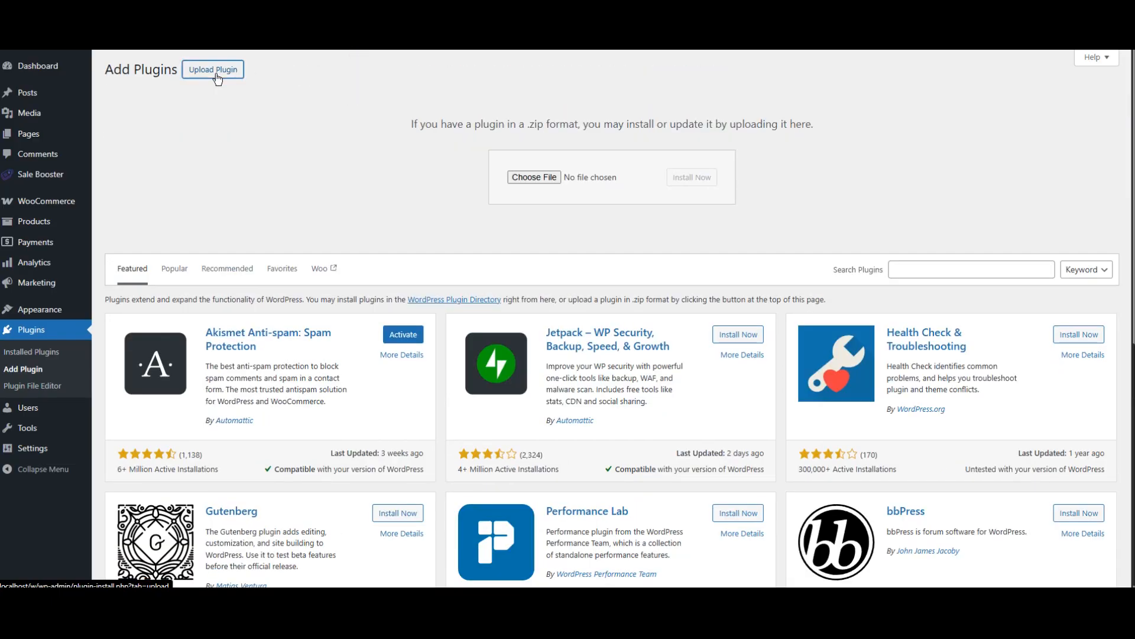
left_click(534, 177)
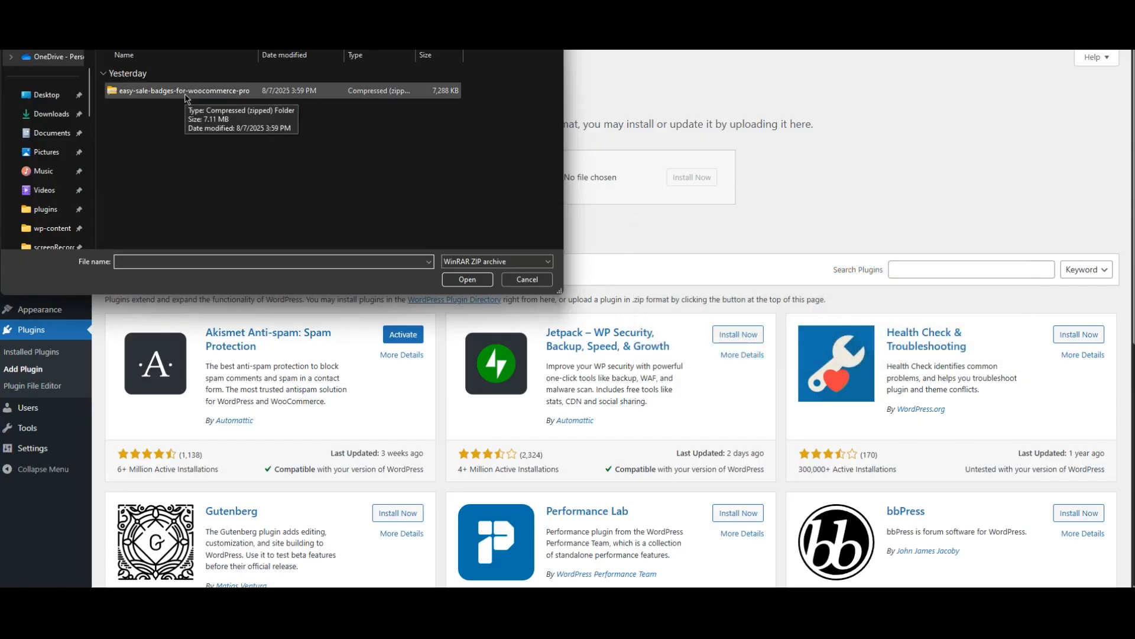
double_click(185, 92)
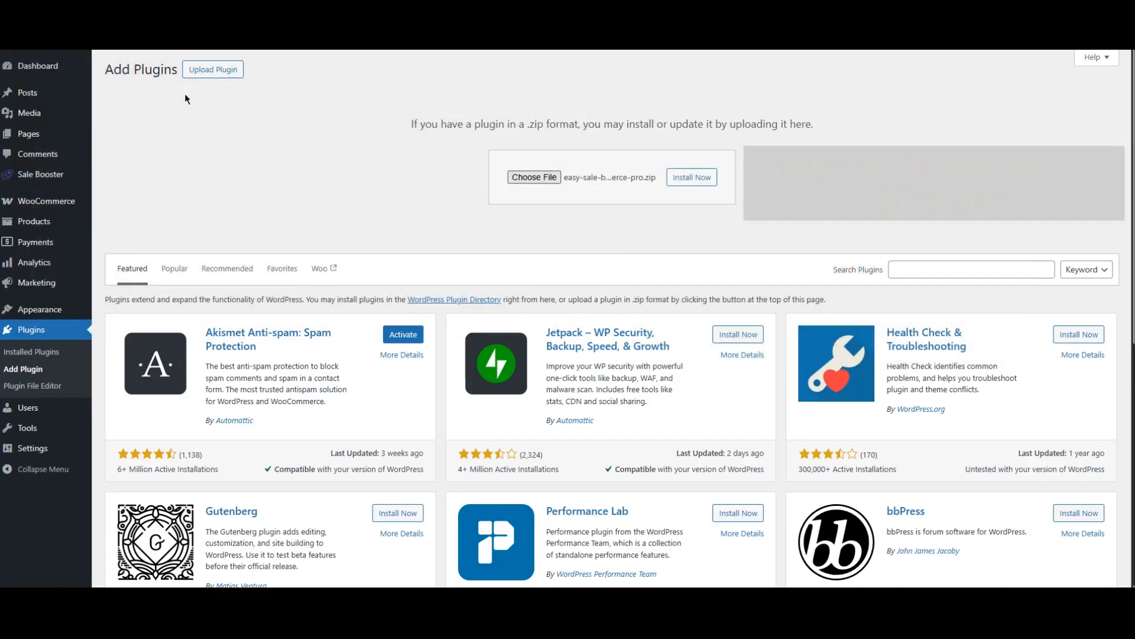
left_click(692, 177)
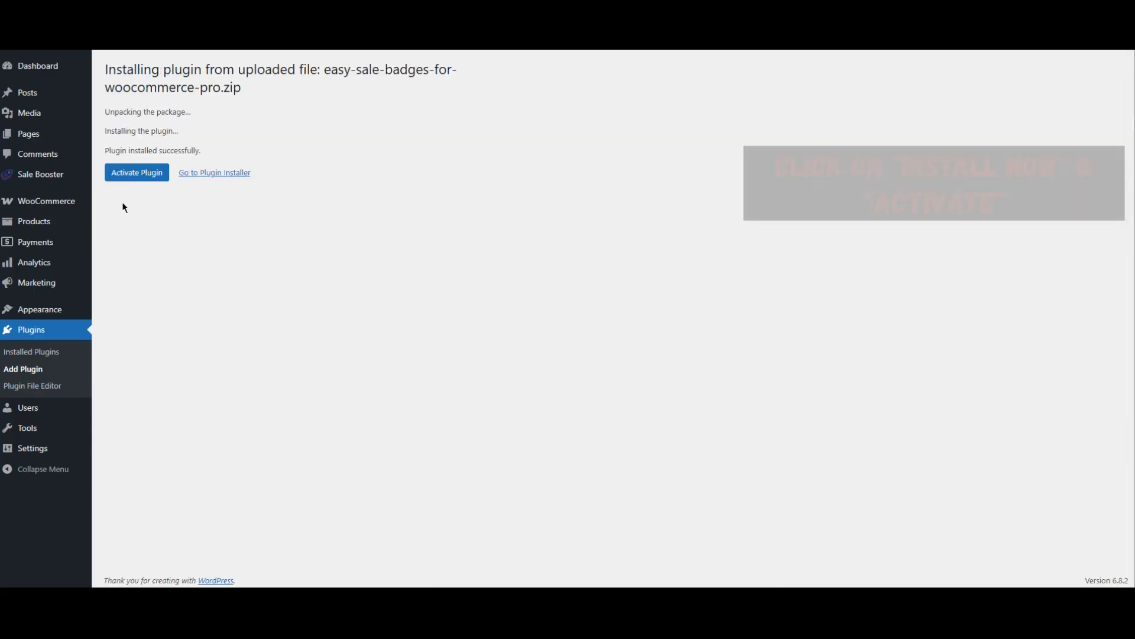
left_click(138, 178)
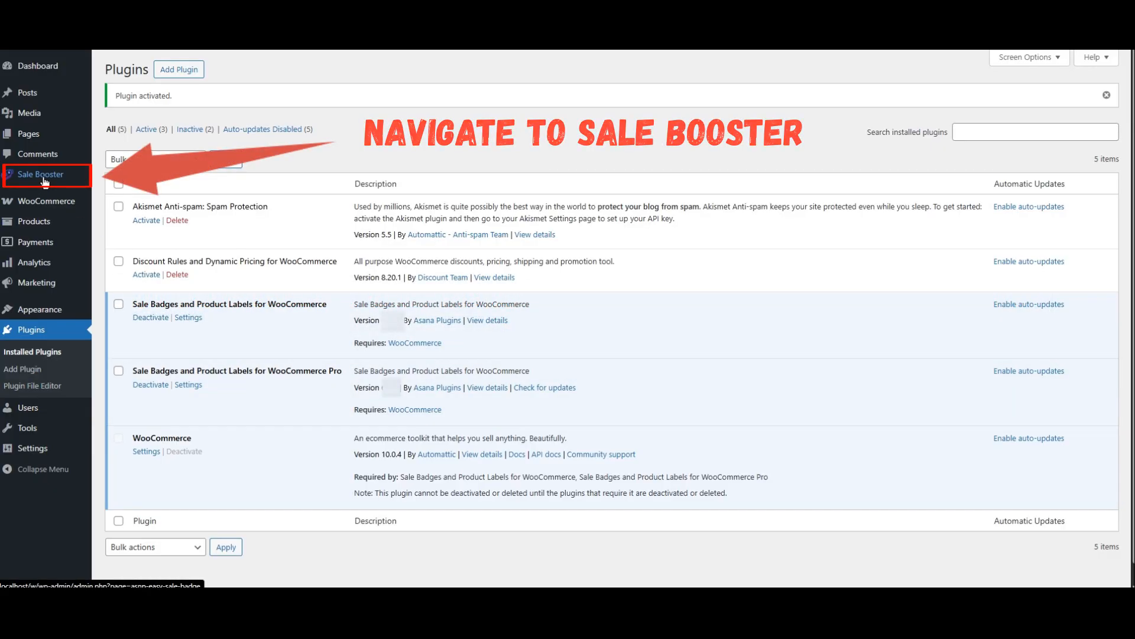
Start a new badge in Sale Booster and look over its CSS Labels, Image Labels and Modern Badges options
left_click(41, 175)
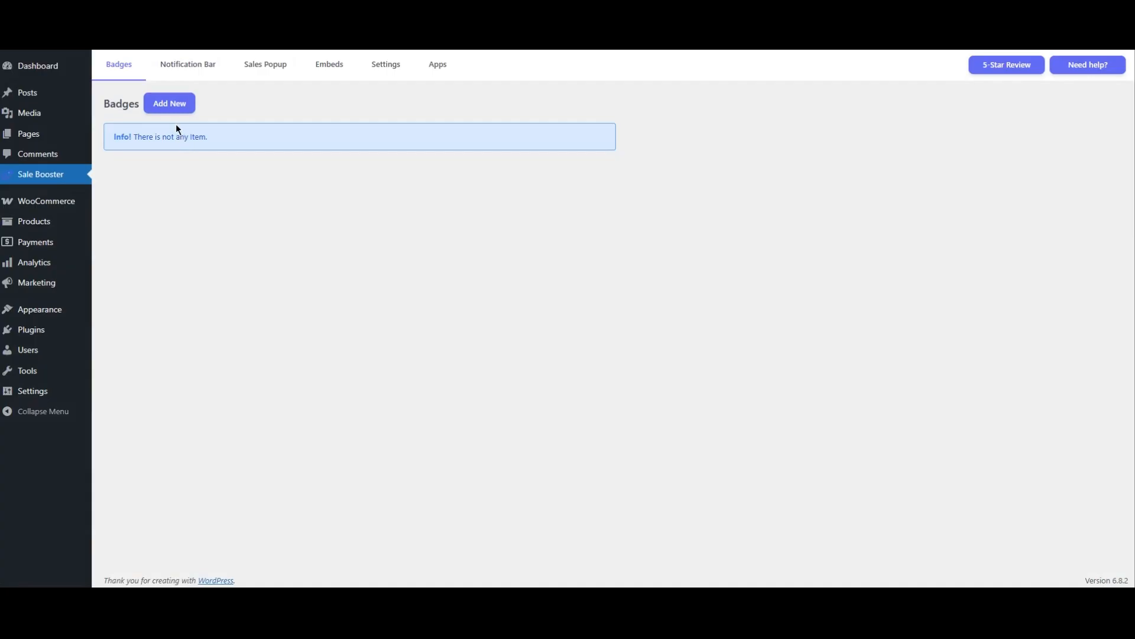
left_click(170, 108)
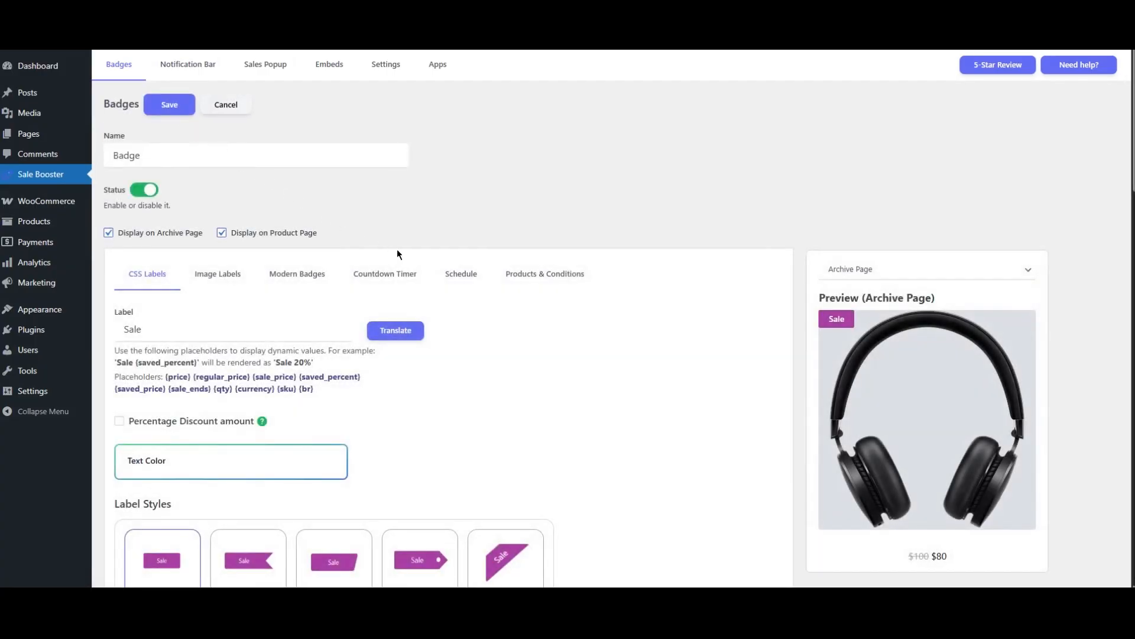
scroll(405, 251, "down", 5)
scroll(404, 251, "up", 1)
scroll(405, 251, "up", 2)
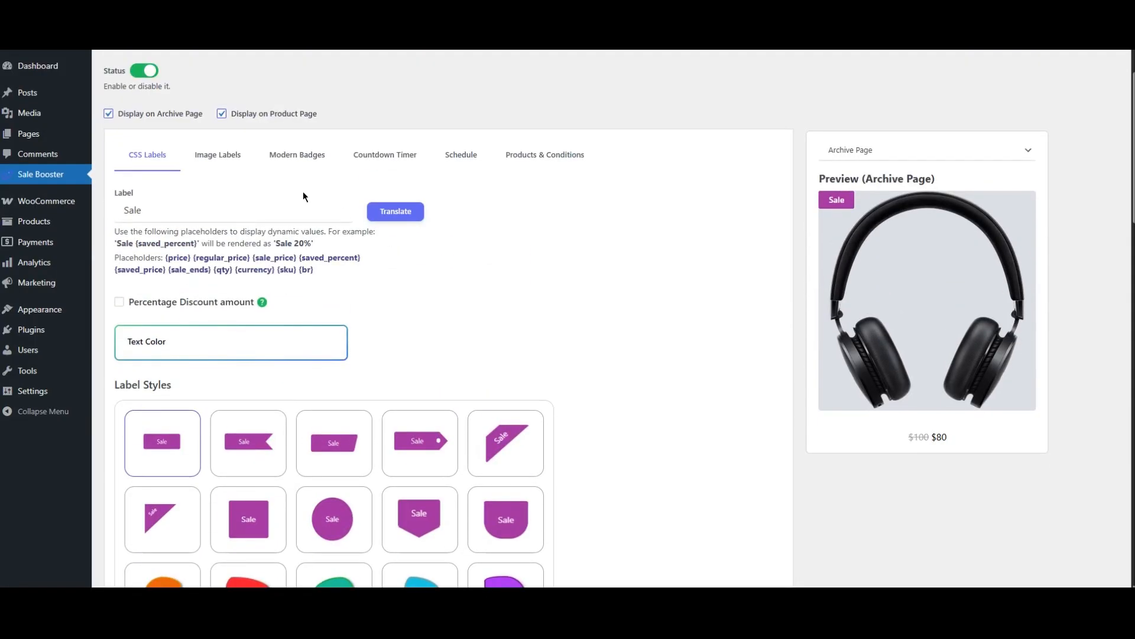
left_click(237, 169)
left_click(300, 168)
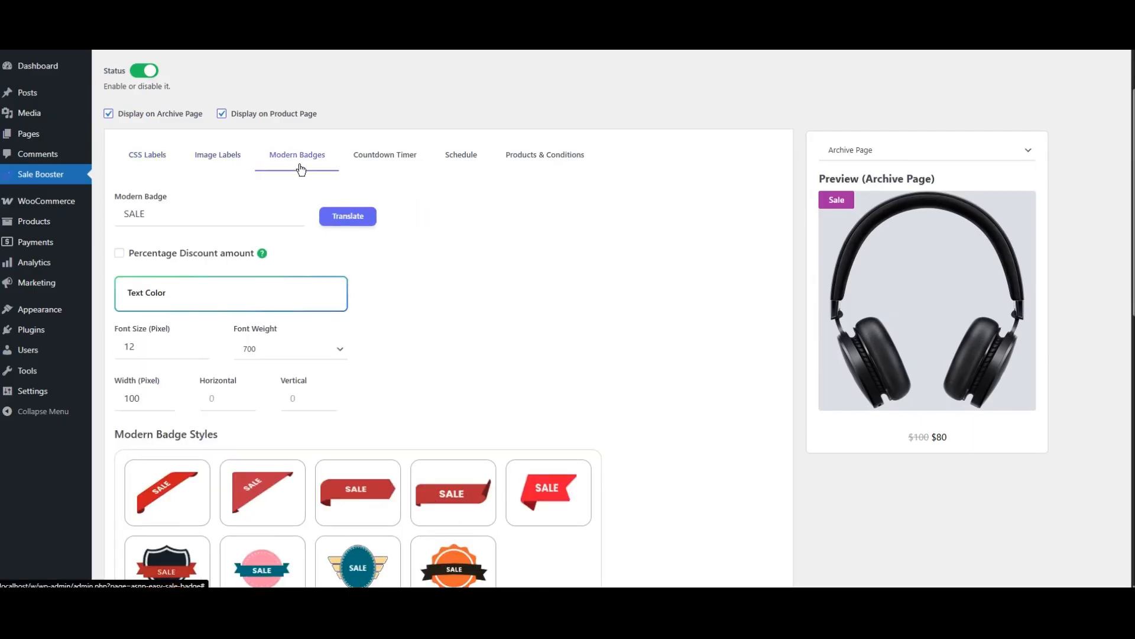
Set the new badge's countdown timer position to Out of Image
left_click(390, 168)
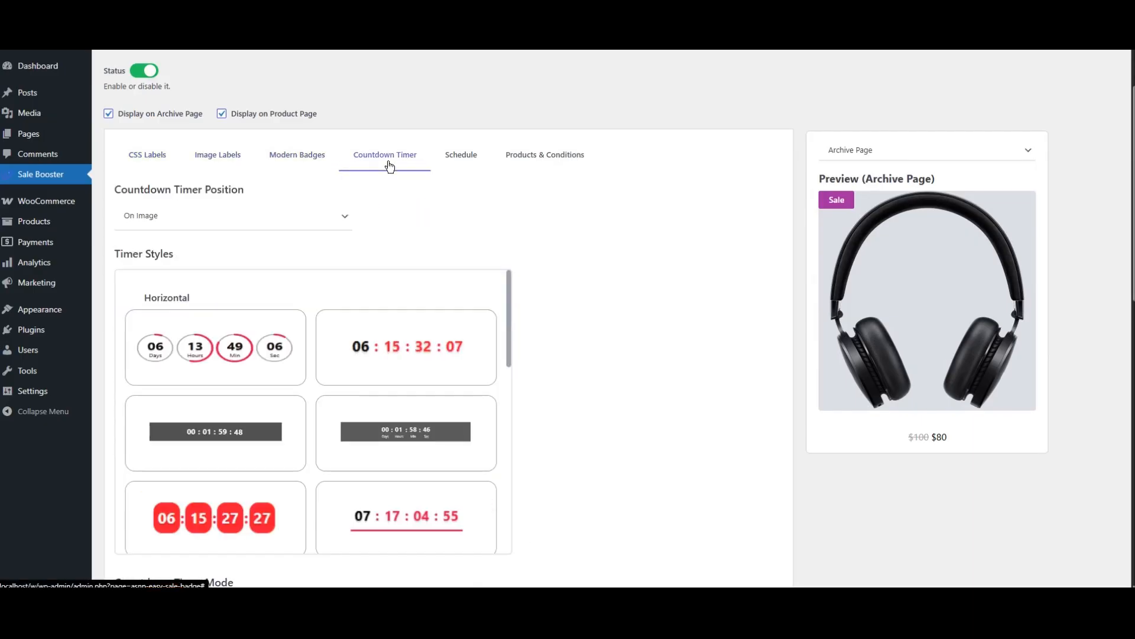
left_click(224, 218)
left_click(177, 254)
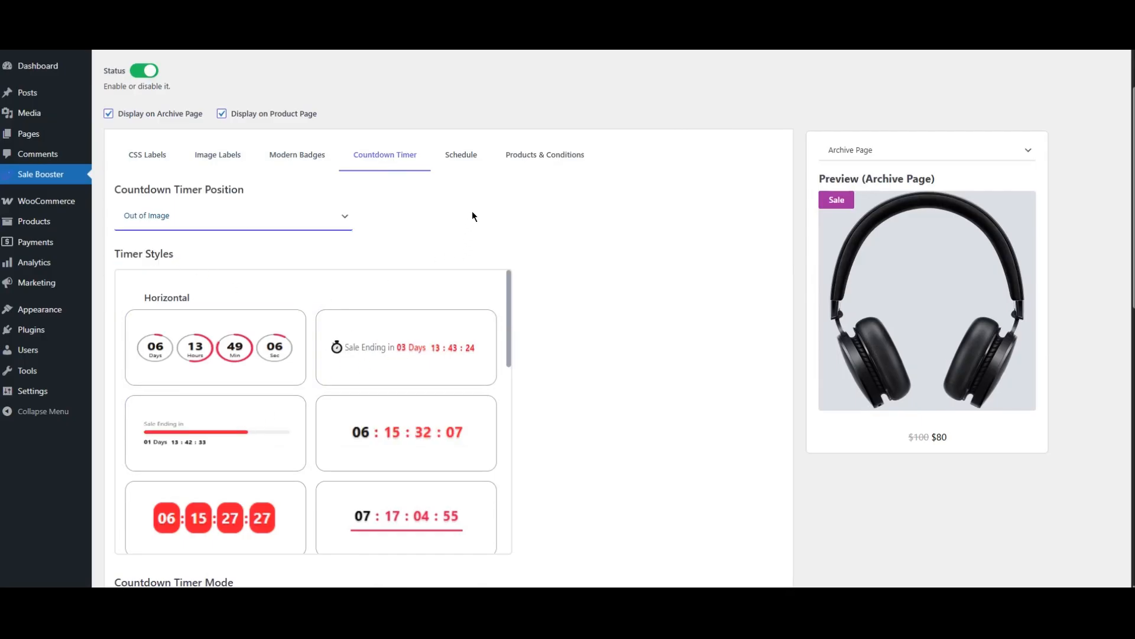
Examine the product selection criteria available in the new badge's Products & Conditions settings
left_click(543, 171)
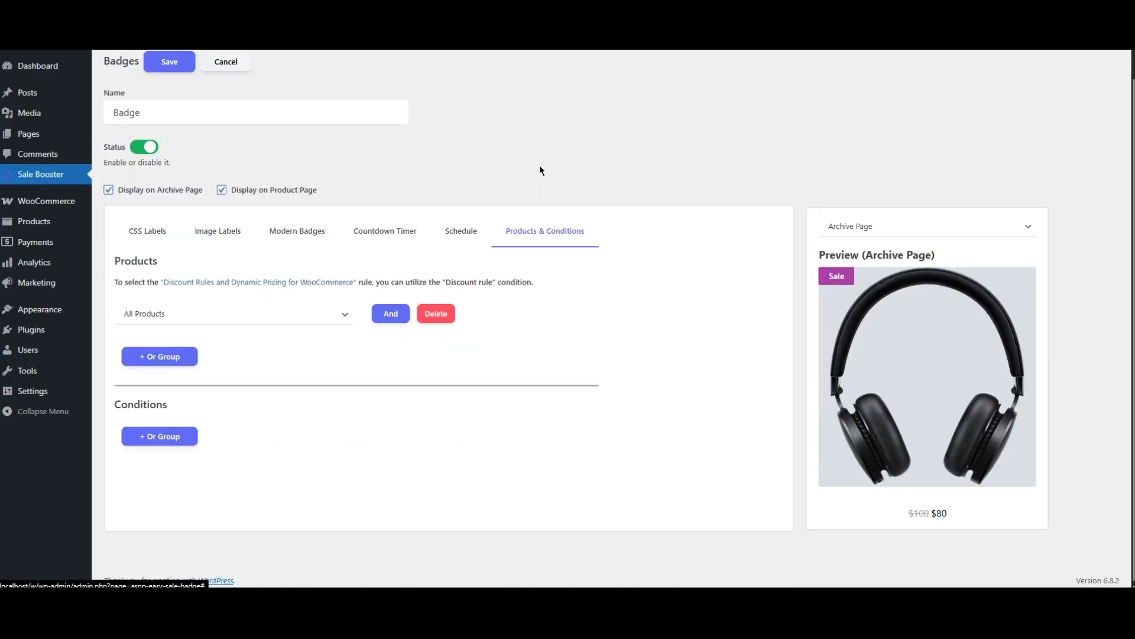
left_click(283, 318)
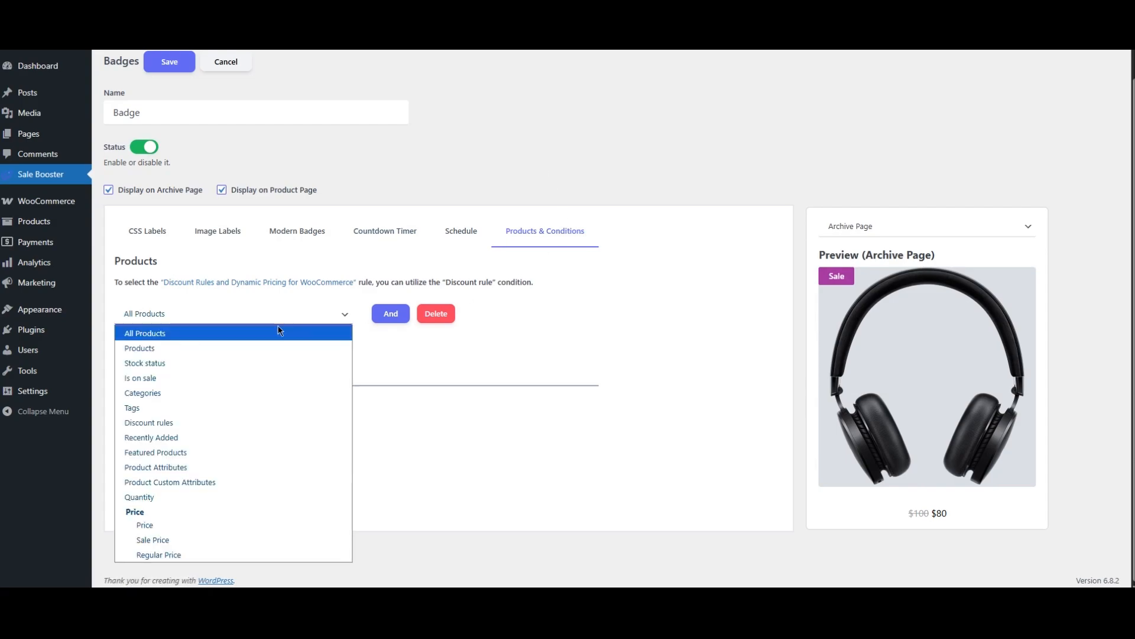
left_click(450, 352)
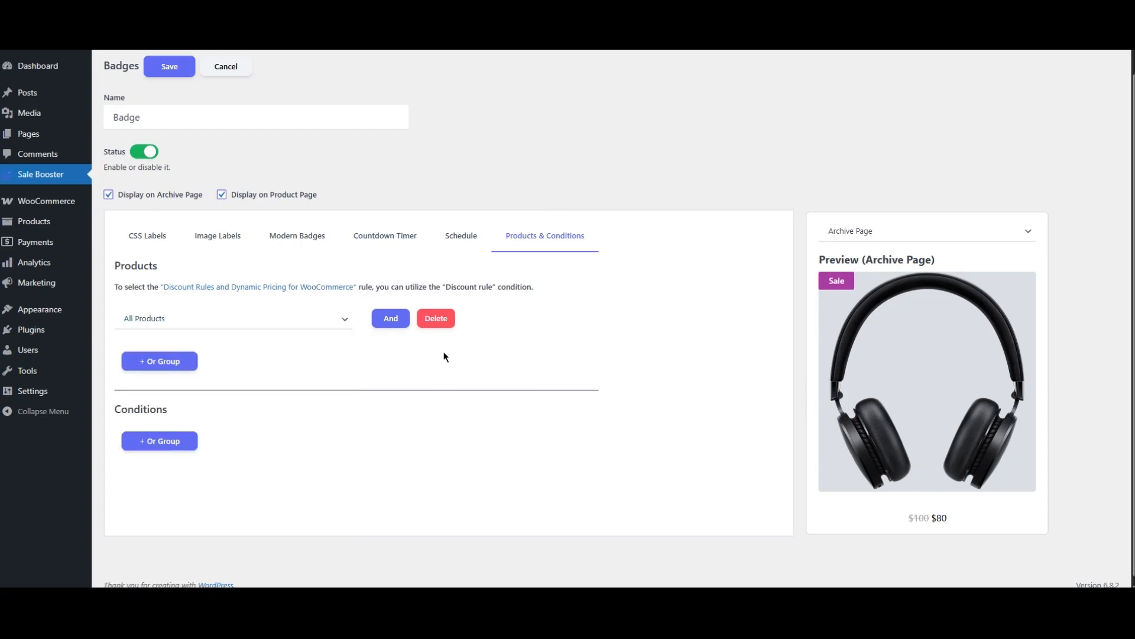
Start a new notification bar and look over the available bar templates
scroll(445, 356, "up", 1)
left_click(196, 74)
left_click(215, 109)
scroll(415, 194, "down", 1)
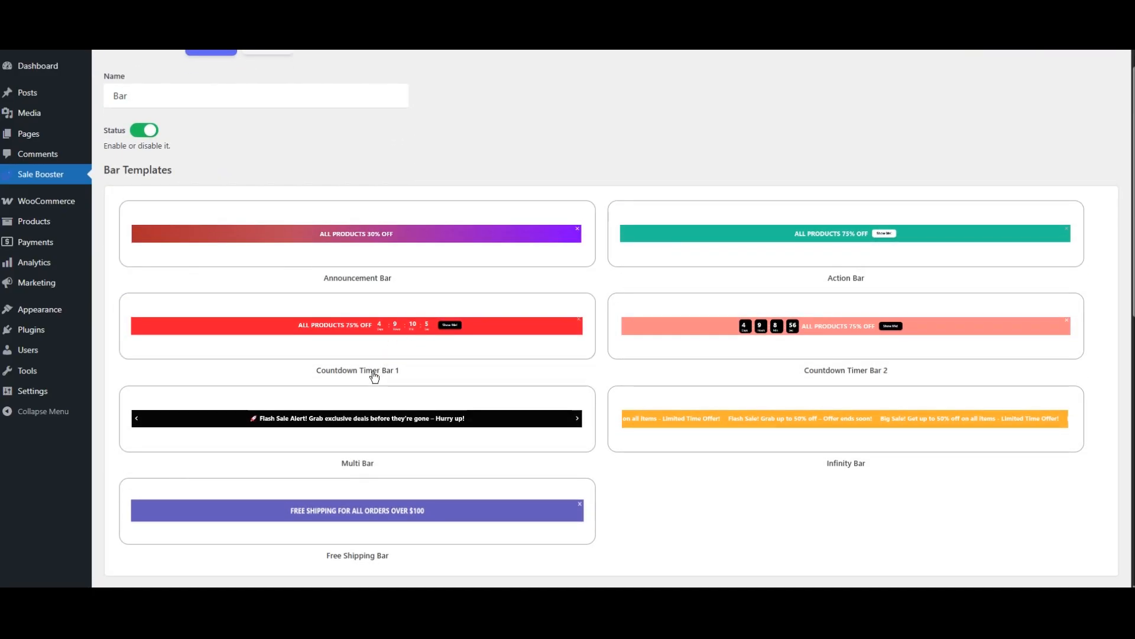
scroll(355, 332, "up", 1)
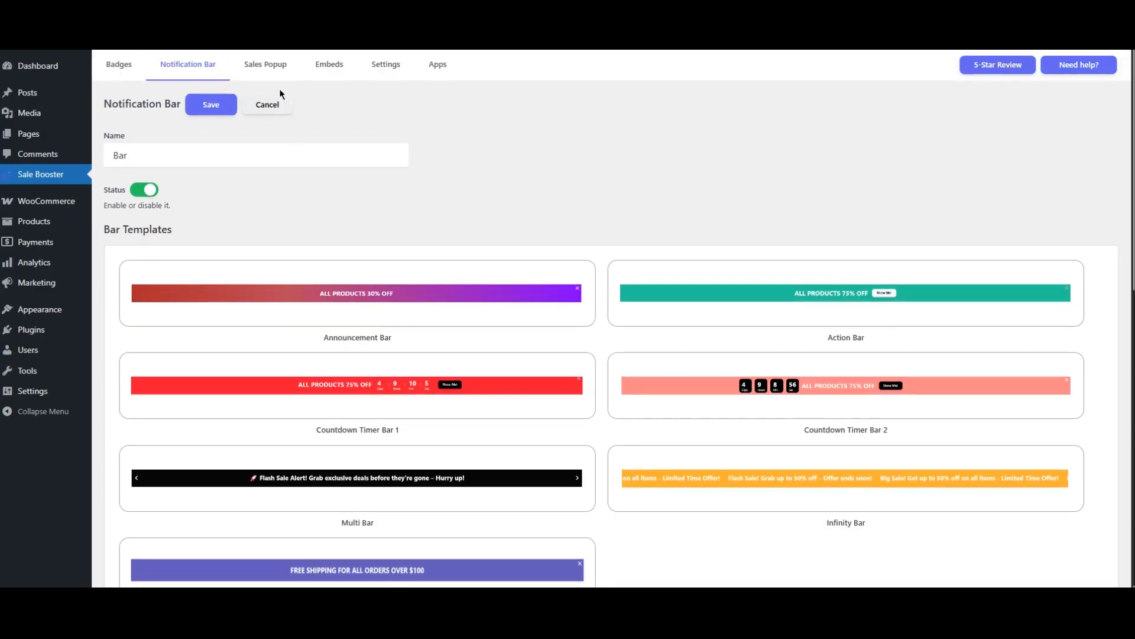
Start a new sales popup and preview the pink and white templates of the Order type
left_click(273, 67)
left_click(209, 110)
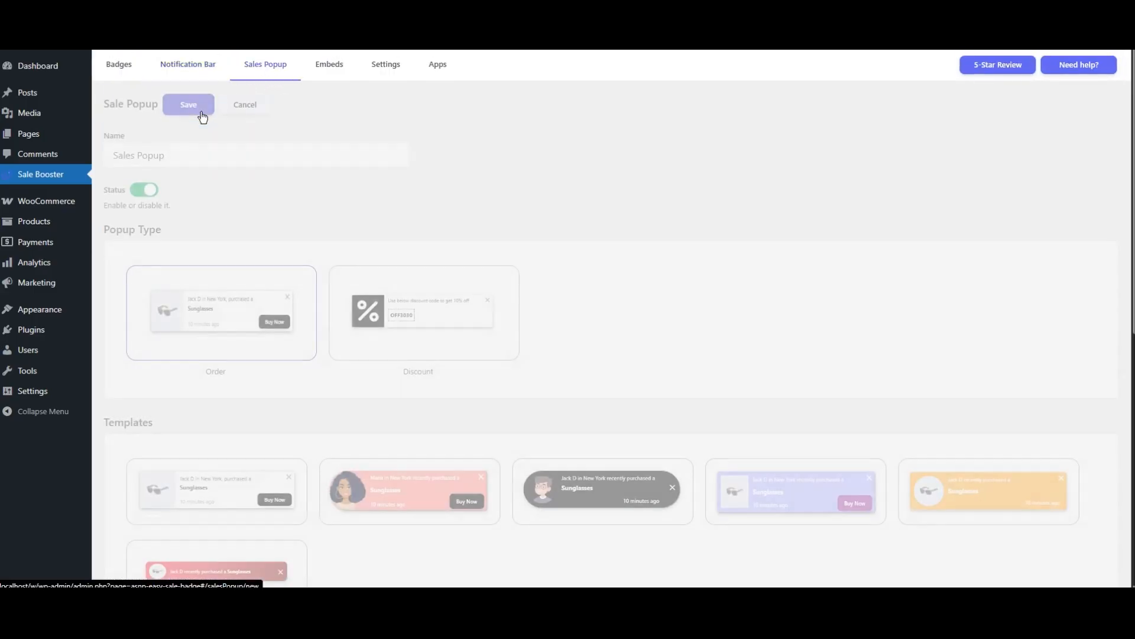
scroll(355, 157, "down", 3)
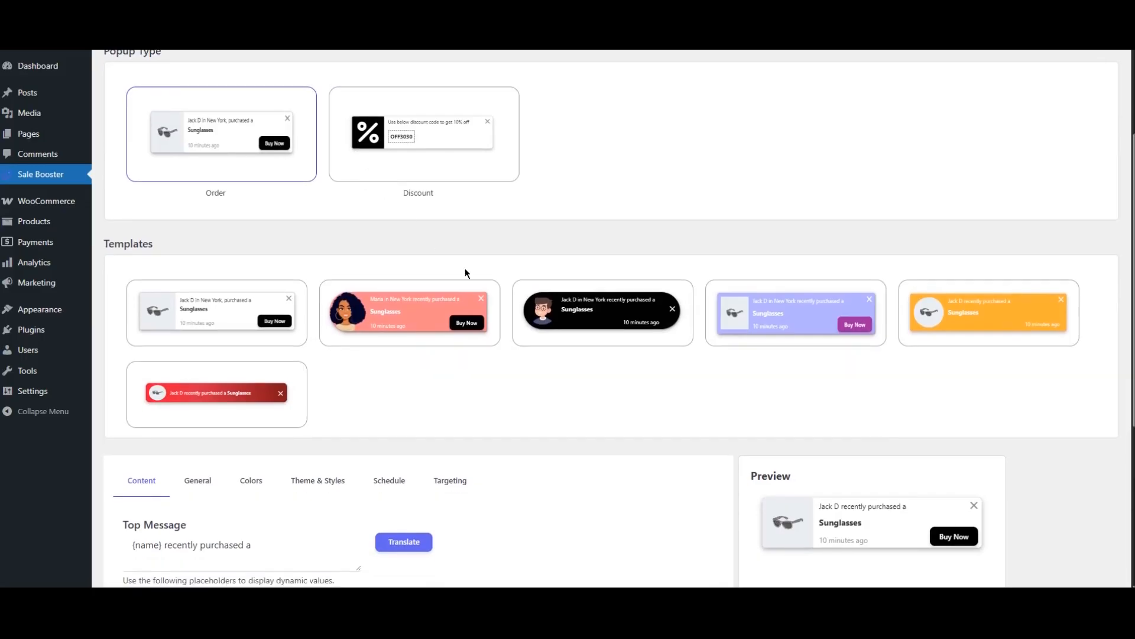
left_click(440, 322)
left_click(232, 322)
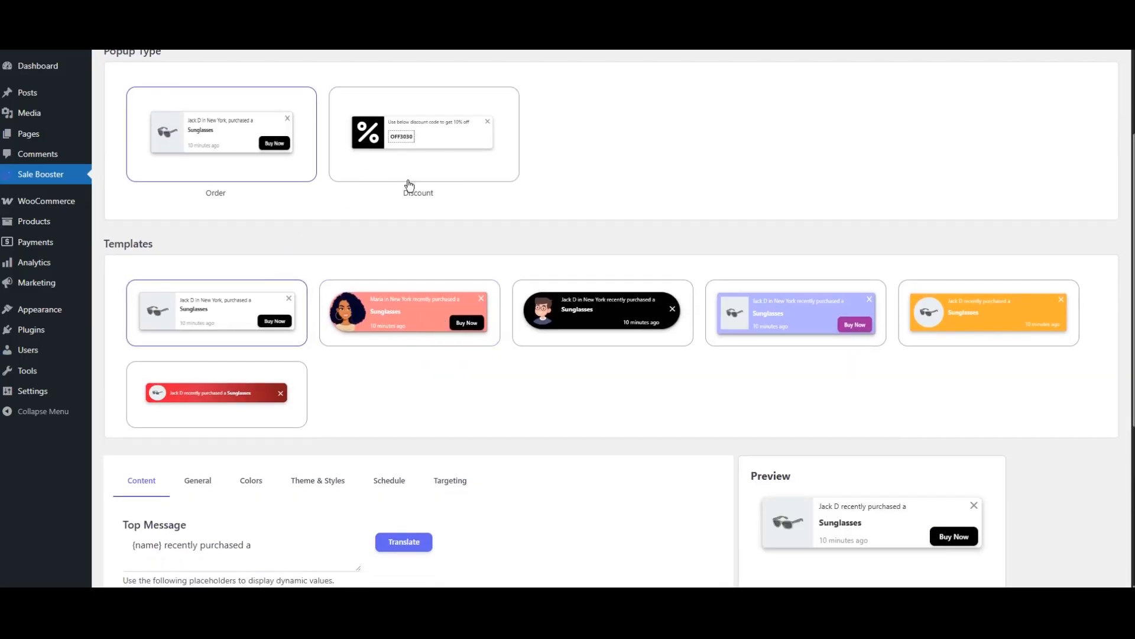
Switch the sales popup to the Discount type and preview its white and red coupon templates
left_click(445, 169)
left_click(234, 314)
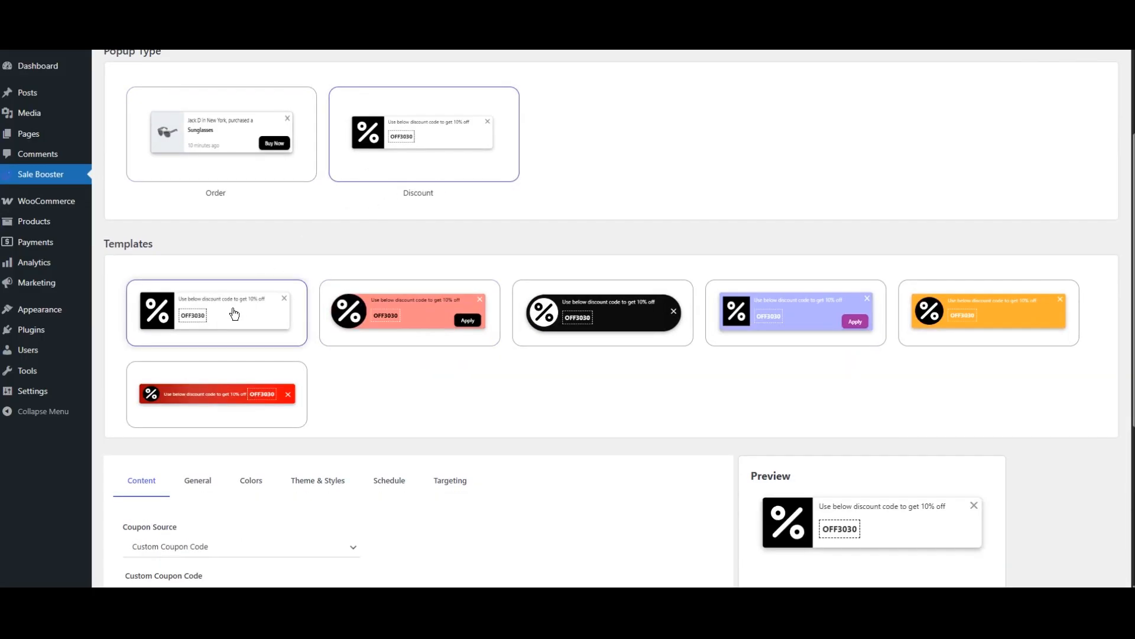
left_click(229, 398)
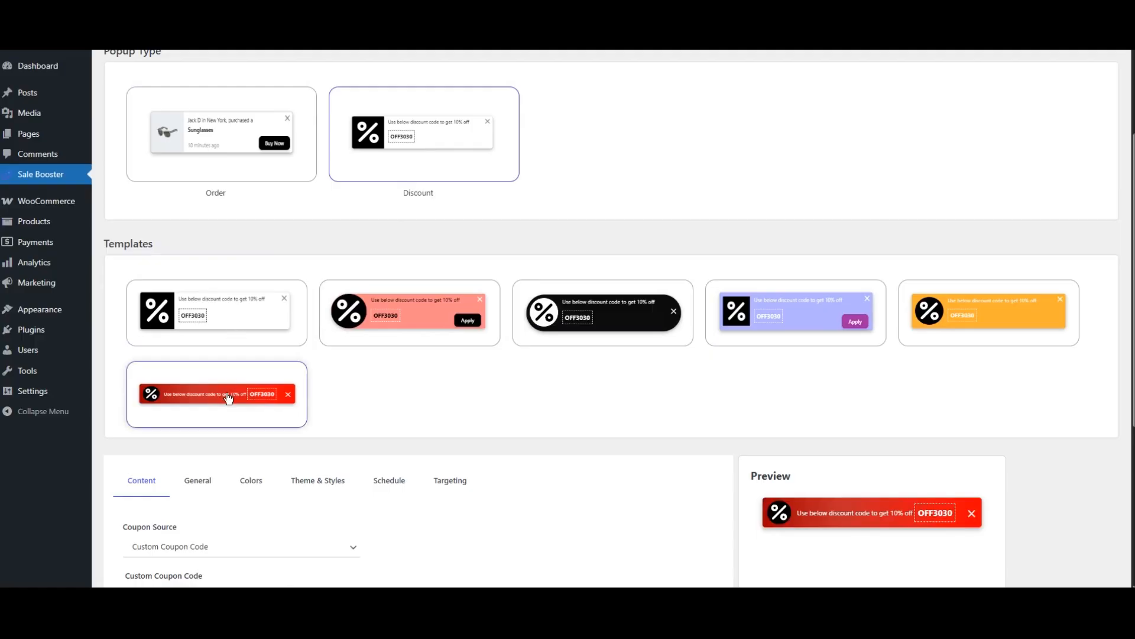
scroll(341, 246, "up", 3)
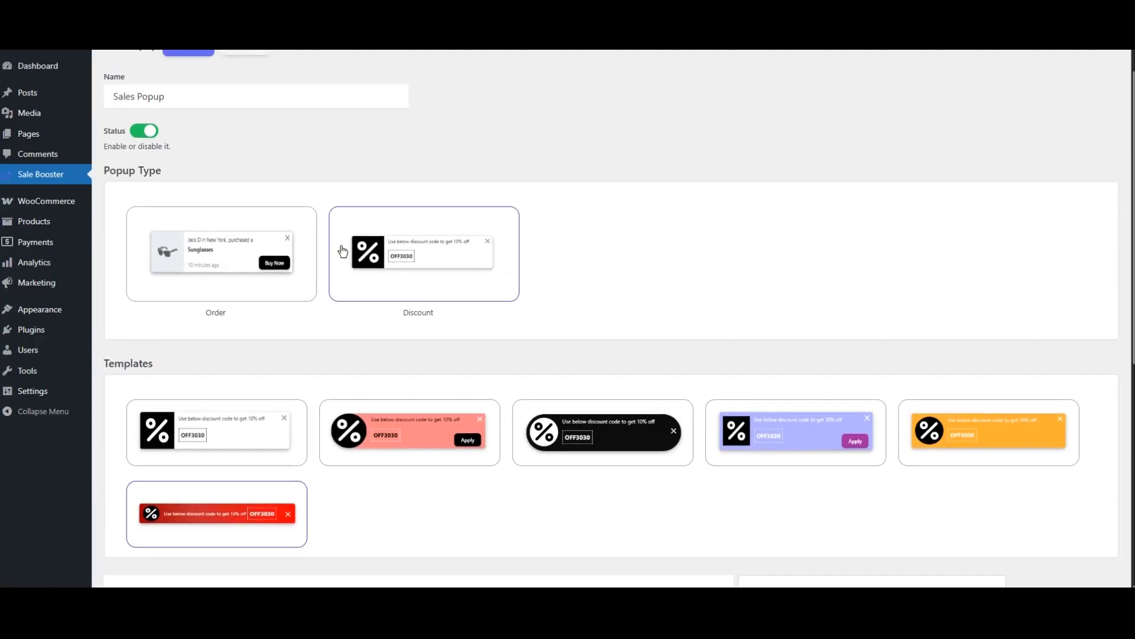
Start a new embed and preview the Countdown Stock, Free Shipping and Banner types
left_click(332, 79)
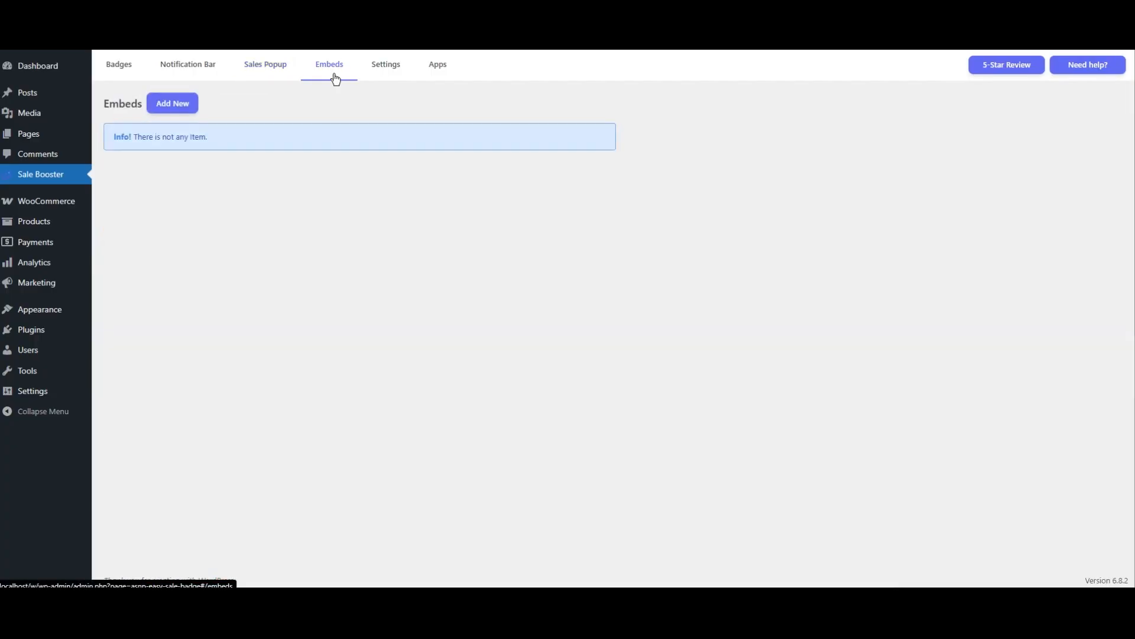
left_click(189, 112)
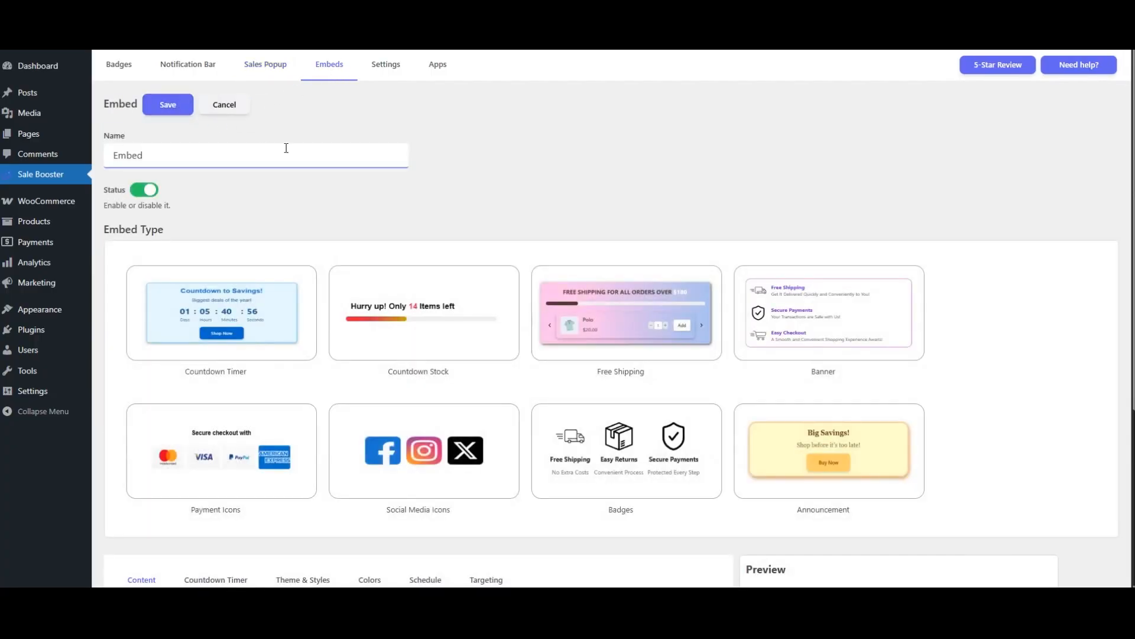
scroll(314, 157, "down", 3)
left_click(460, 170)
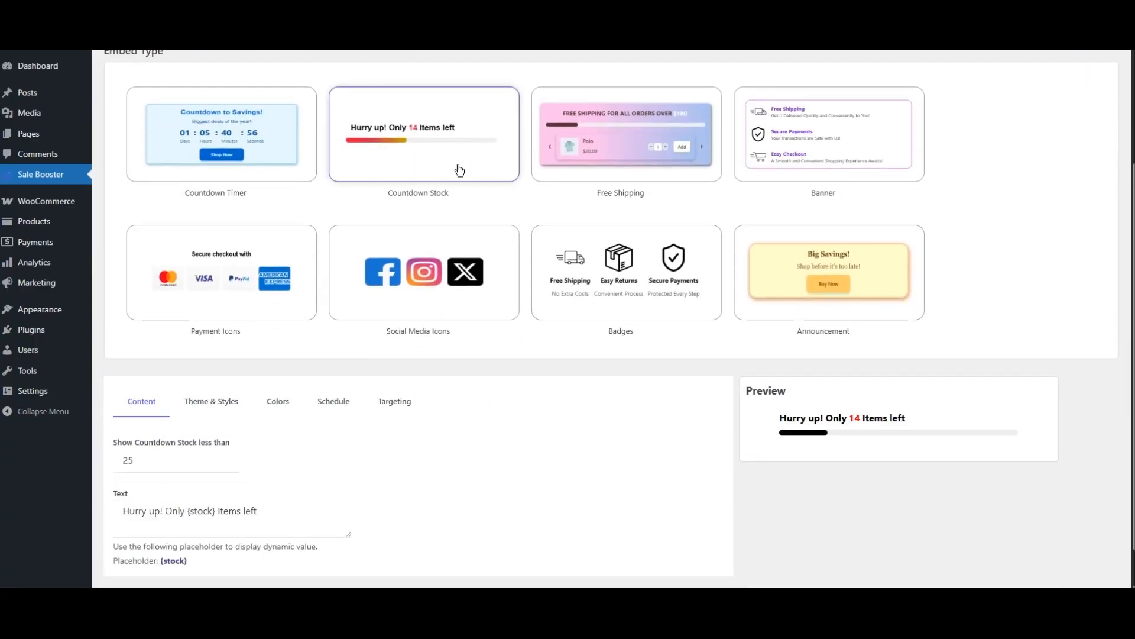
left_click(655, 159)
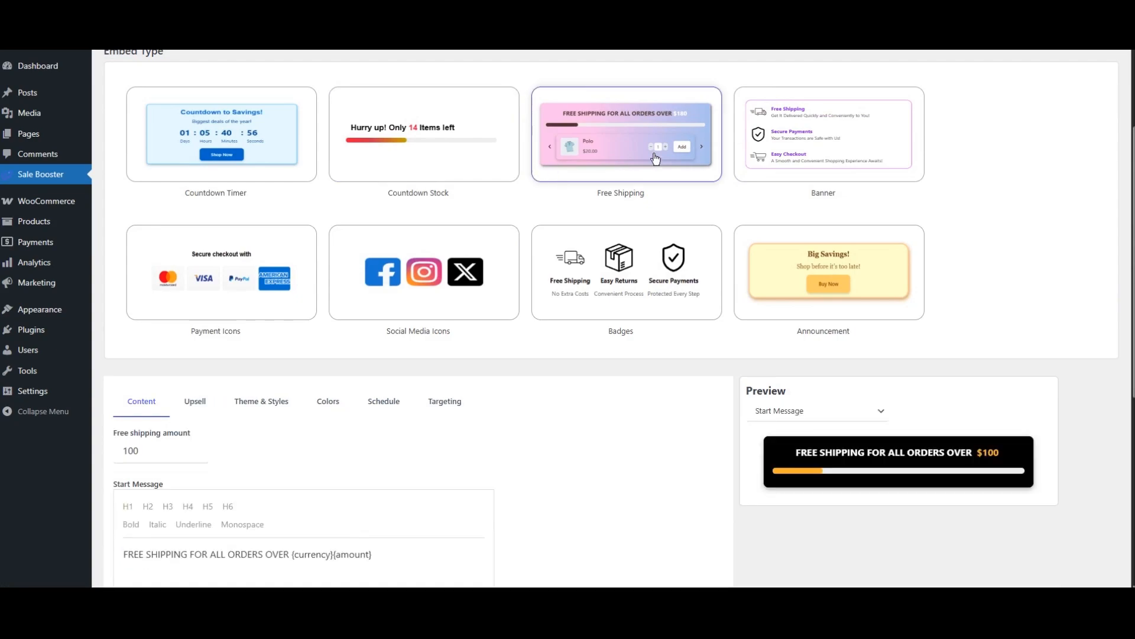
left_click(793, 157)
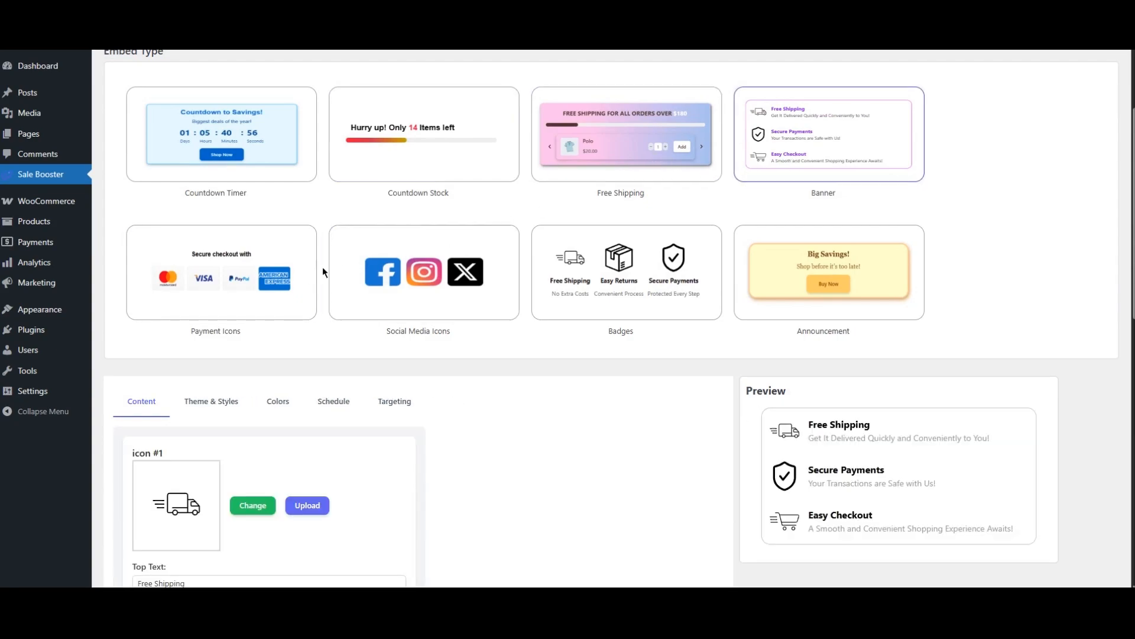
Preview the Payment Icons, Social Media Icons, Badges and Announcement embed types
left_click(286, 283)
left_click(451, 296)
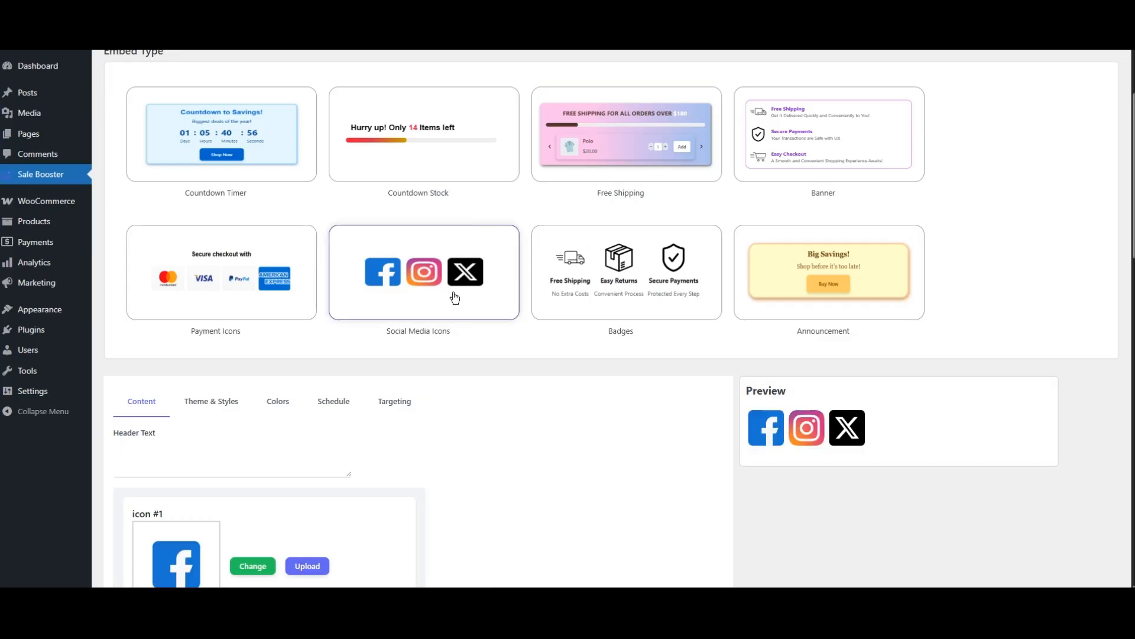
left_click(634, 295)
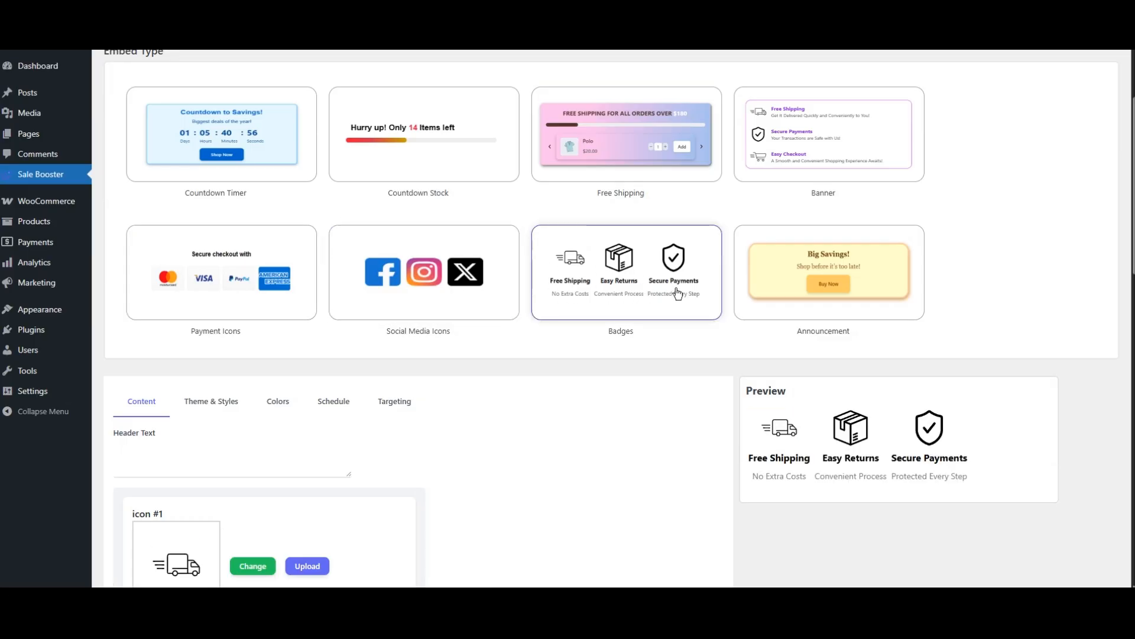
left_click(806, 288)
scroll(359, 306, "up", 3)
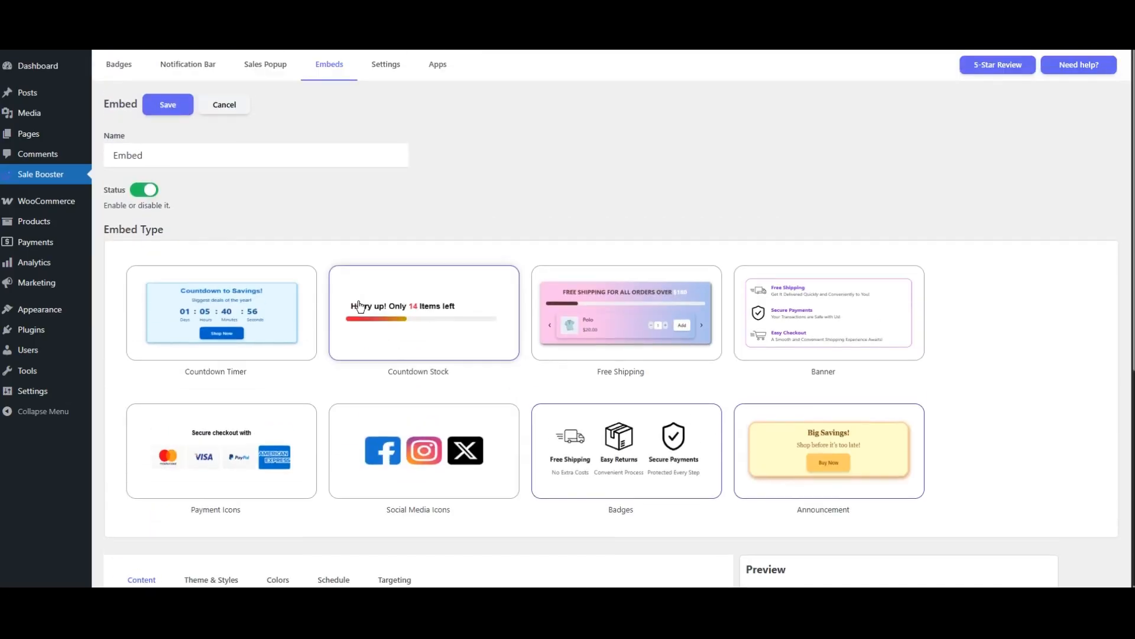
Open Sale Booster's general settings
left_click(387, 70)
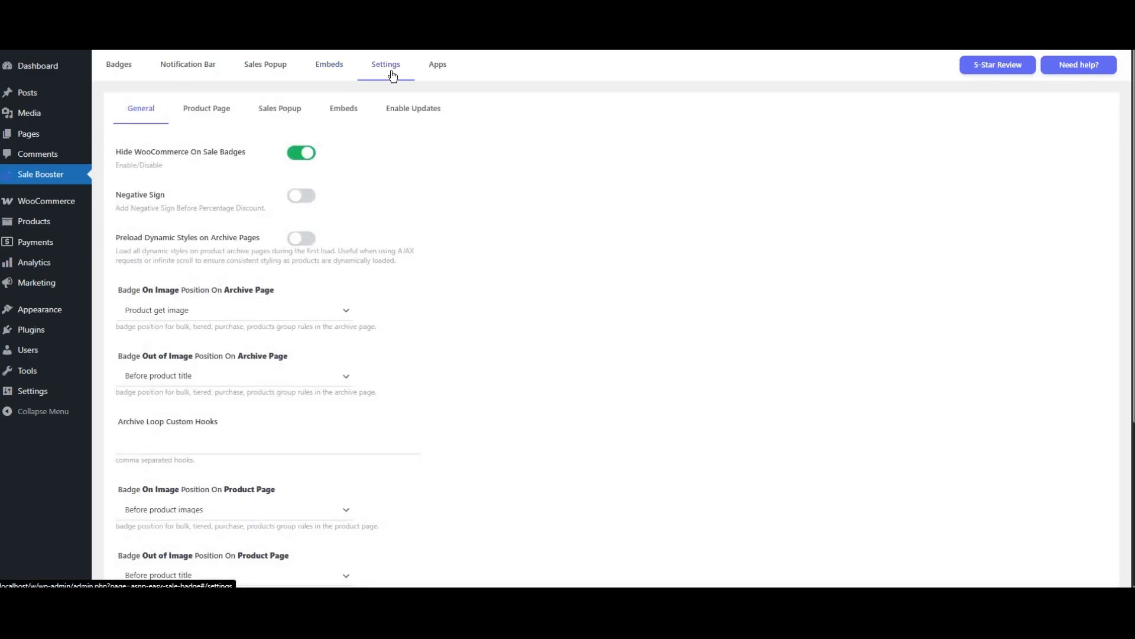